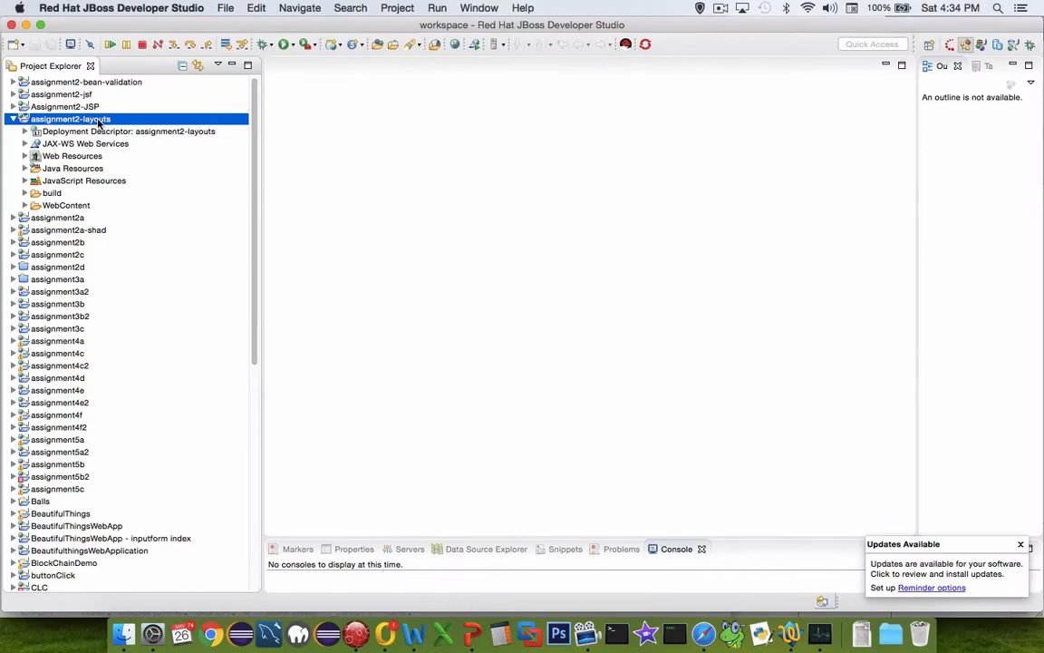
Expand Java Resources, the beans and controllers packages and WebContent to review the existing project files
{"action": "left_click", "coordinate": [24, 167]}
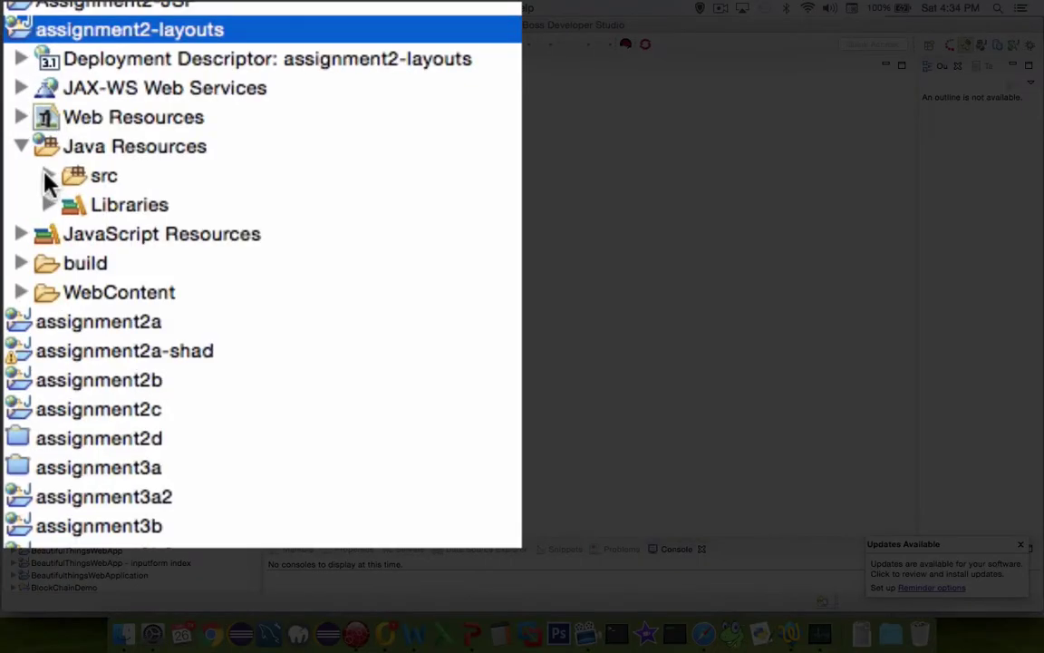
{"action": "left_click", "coordinate": [37, 181]}
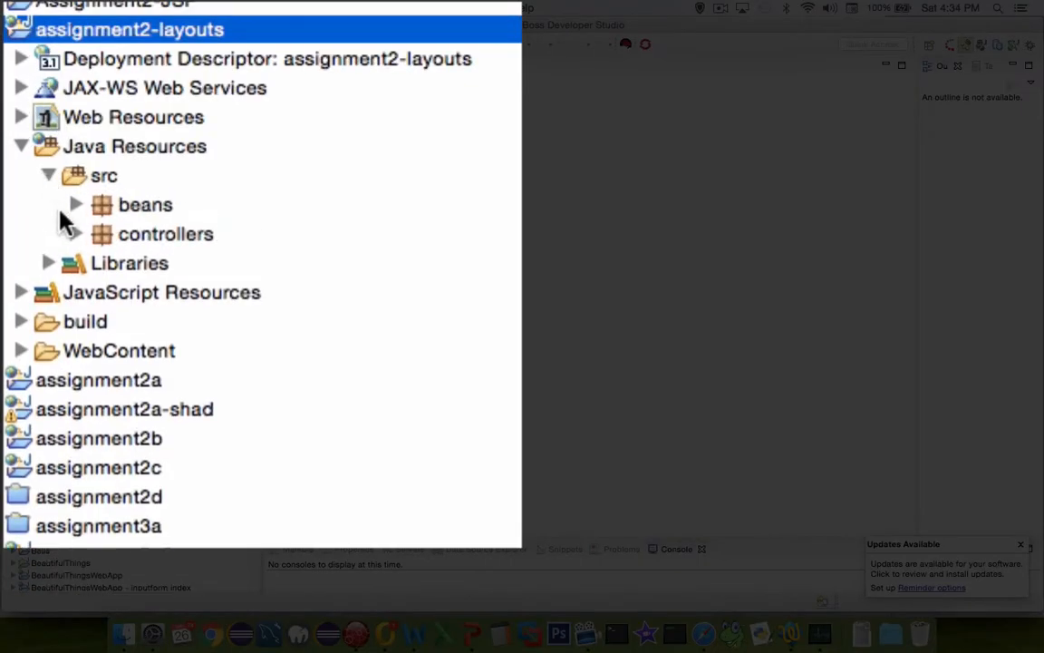
{"action": "left_click", "coordinate": [76, 205]}
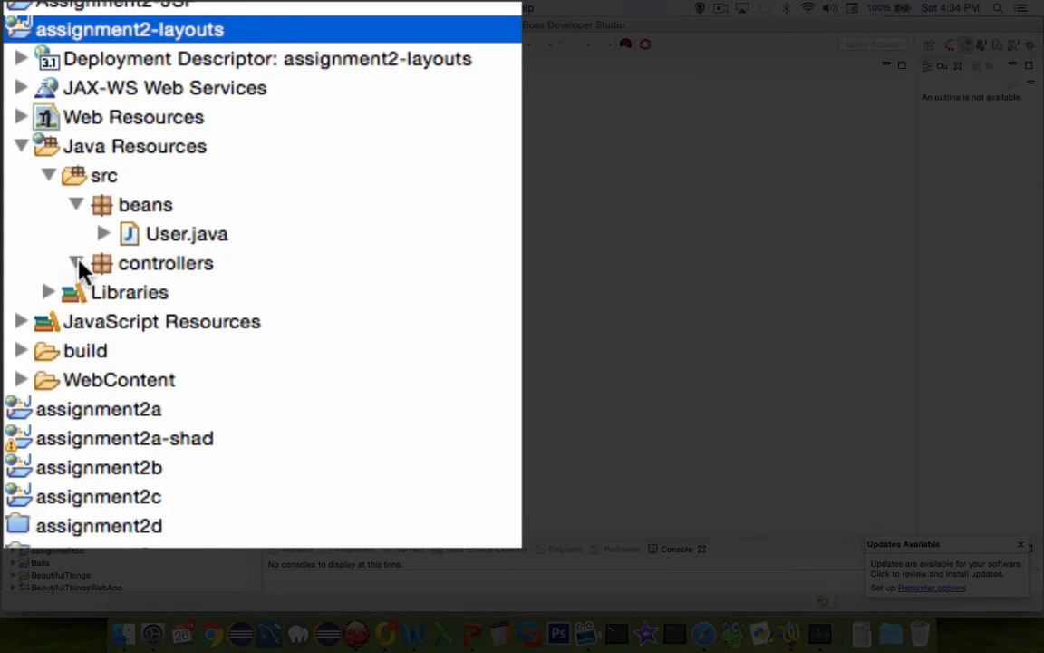
{"action": "left_click", "coordinate": [76, 263]}
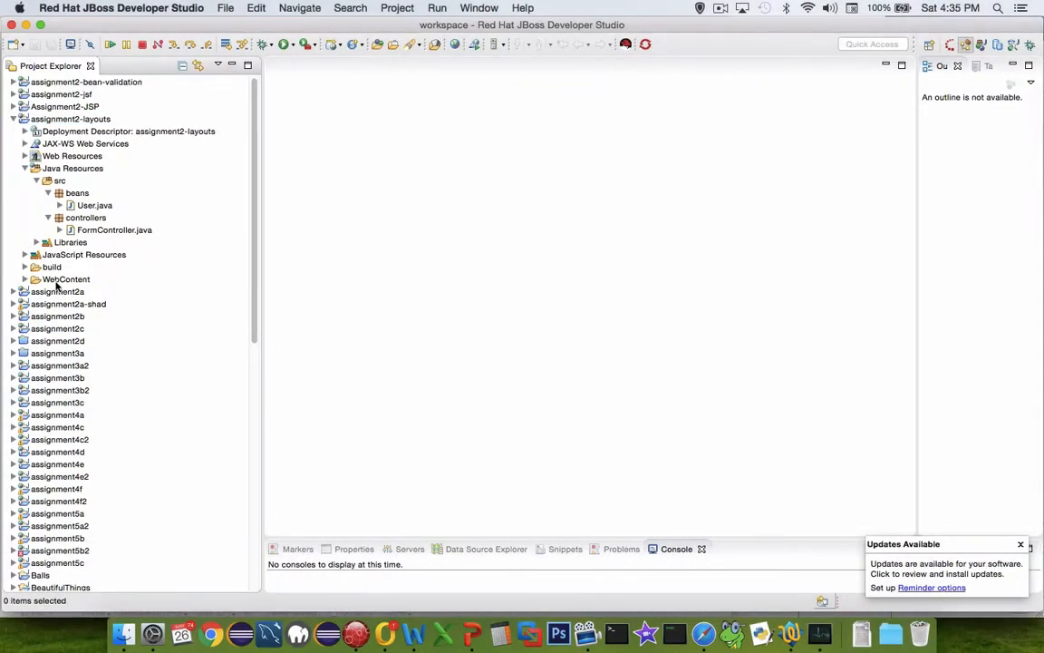
{"action": "left_click", "coordinate": [24, 279]}
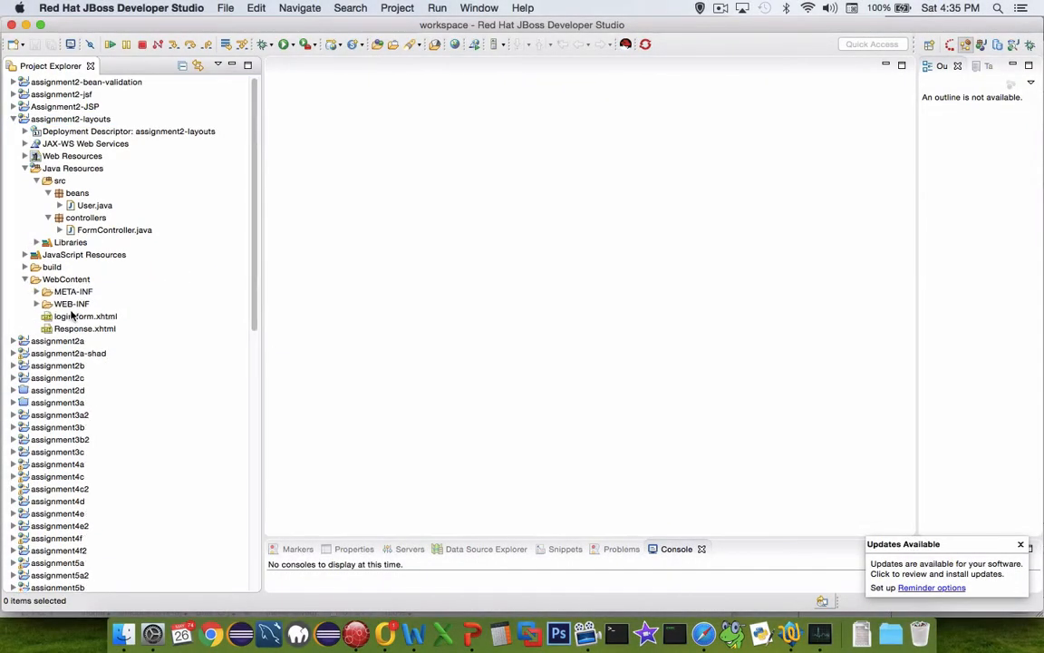
{"action": "left_click", "coordinate": [76, 316]}
{"action": "left_click", "coordinate": [87, 329]}
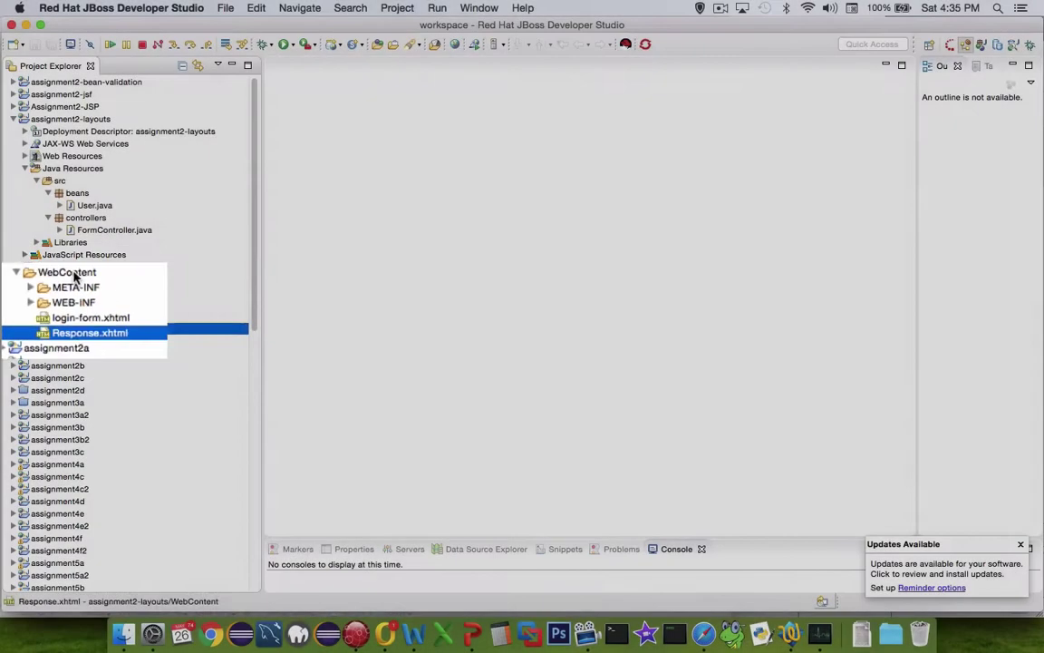
Create a new folder named layouts inside WebContent
{"action": "left_click", "coordinate": [73, 280]}
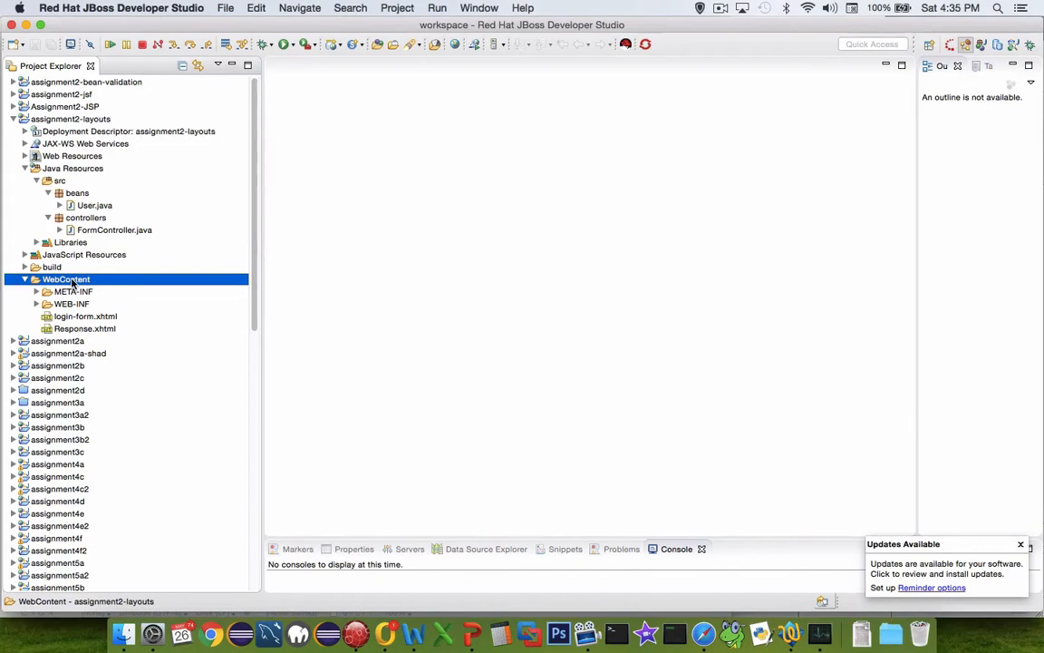
{"action": "right_click", "coordinate": [72, 283]}
{"action": "mouse_move", "coordinate": [201, 38]}
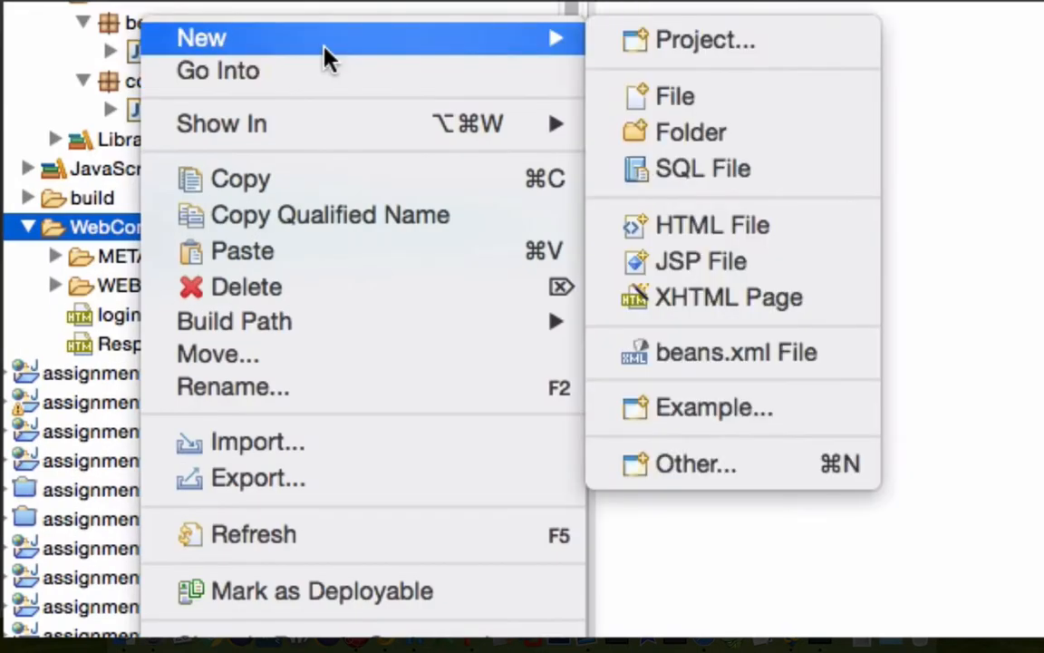
{"action": "left_click", "coordinate": [685, 133]}
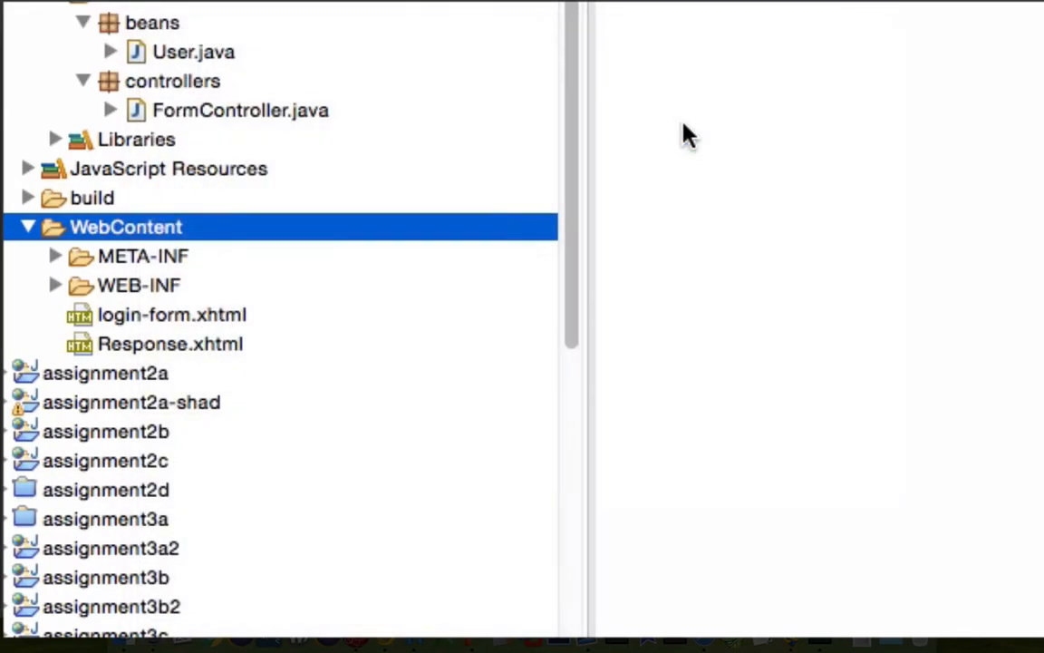
{"action": "type", "text": "layouts"}
{"action": "key", "text": "Return"}
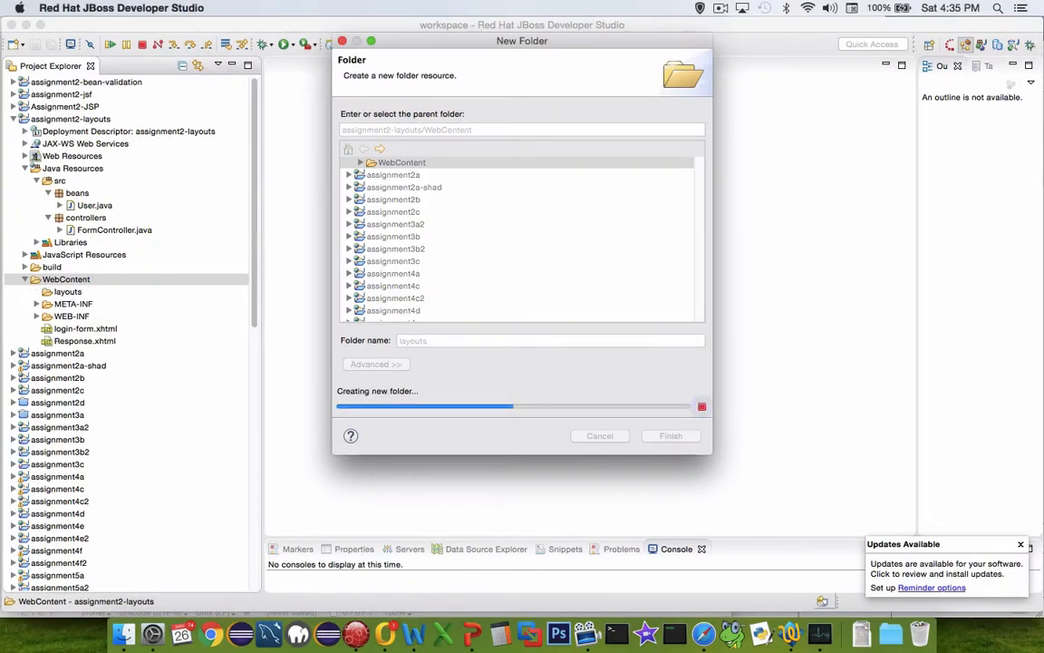
Create a new XHTML page named commonLayout.xhtml from the layouts folder
{"action": "right_click", "coordinate": [78, 295]}
{"action": "mouse_move", "coordinate": [103, 199]}
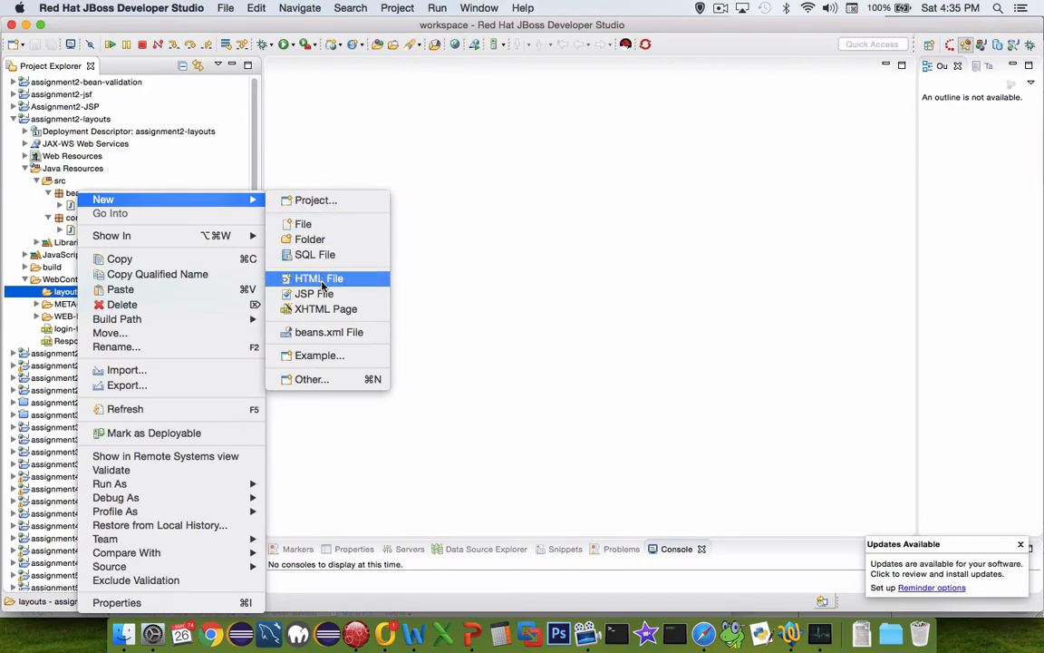
{"action": "left_click", "coordinate": [321, 310]}
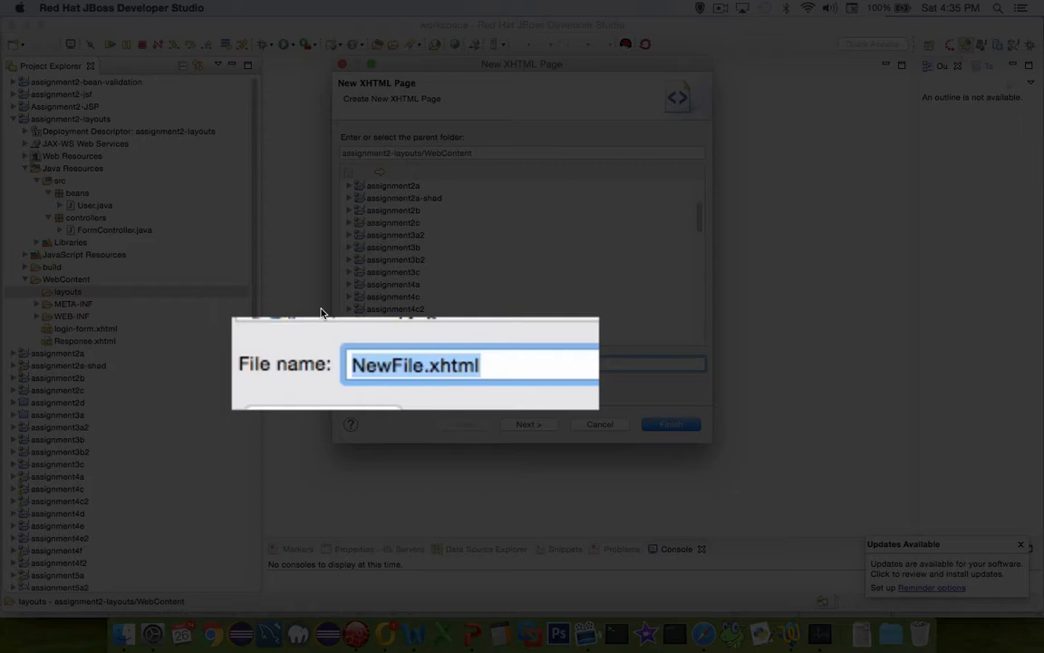
{"action": "type", "text": "common"}
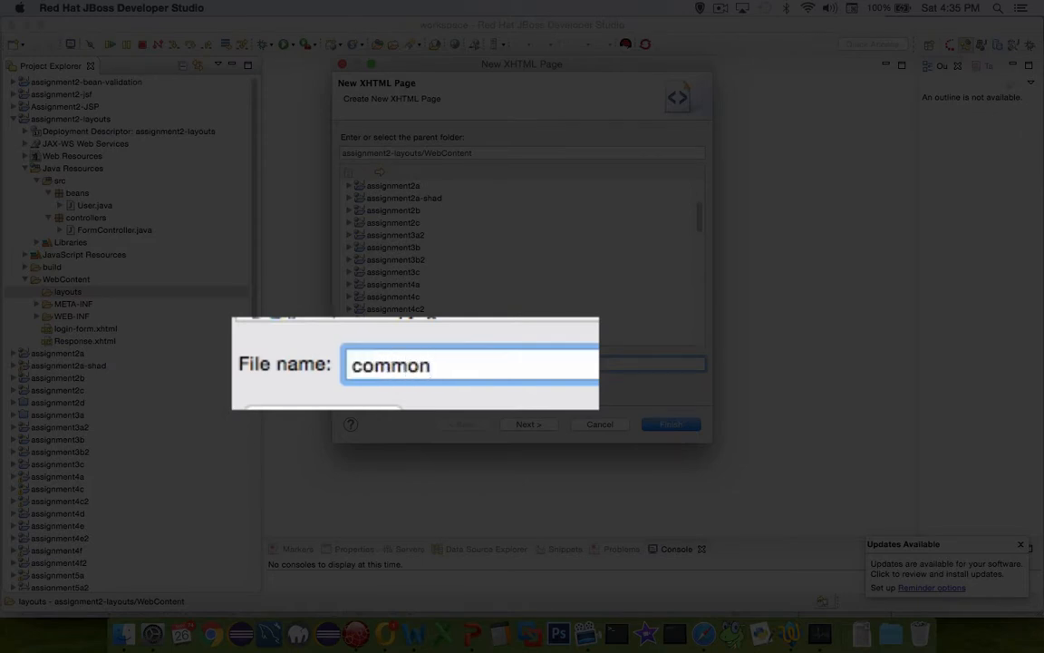
{"action": "type", "text": "Layout.x"}
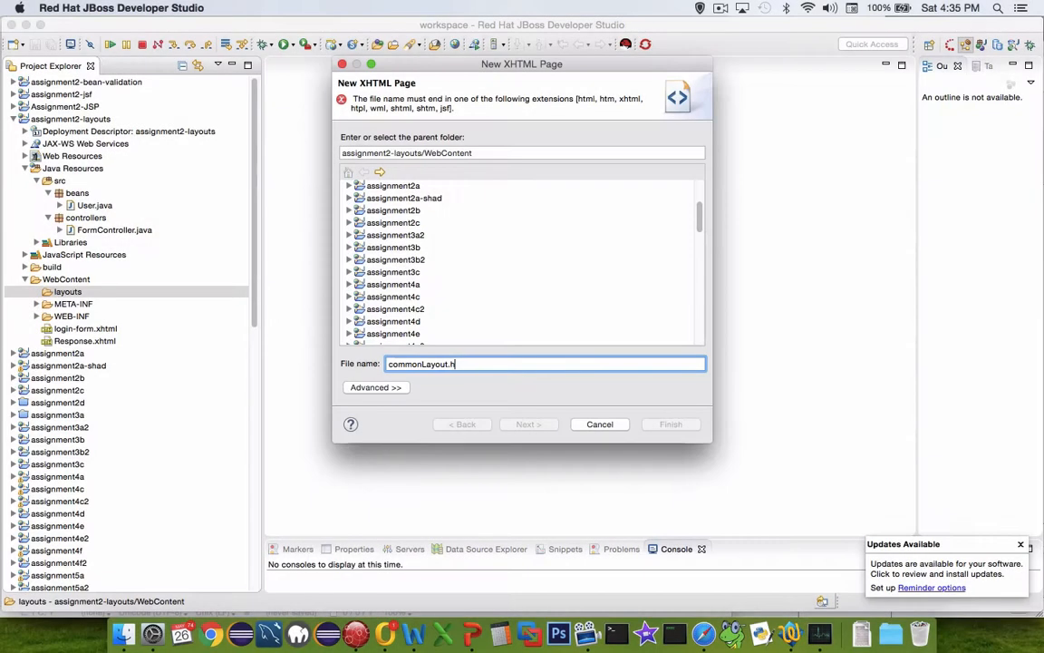
{"action": "type", "text": "html"}
{"action": "key", "text": "Return"}
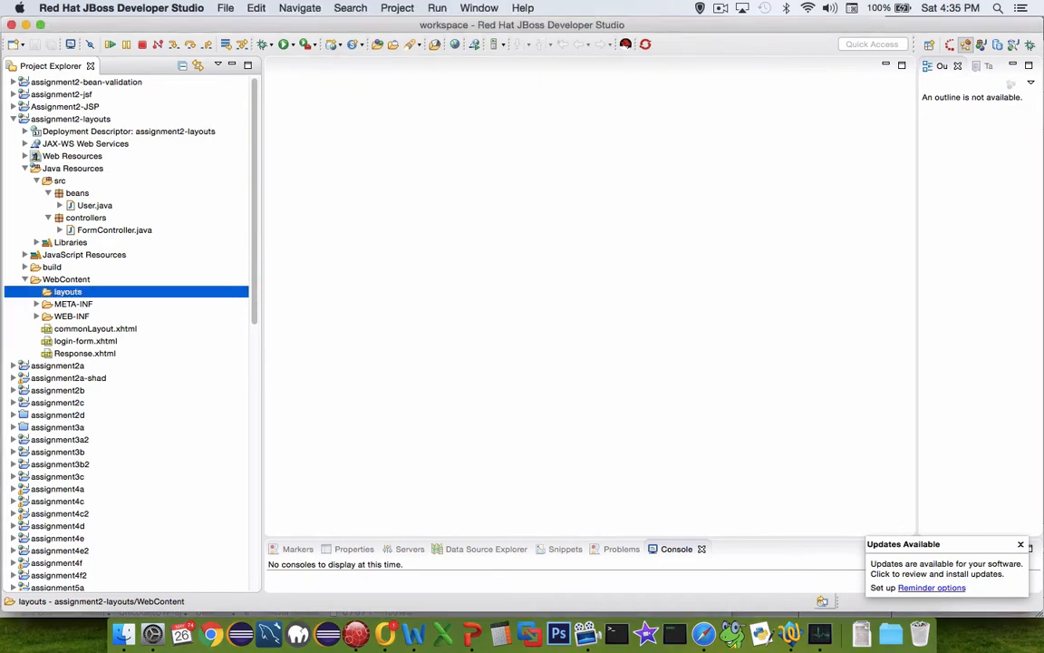
Move commonLayout.xhtml into the layouts folder and open it in the editor
{"action": "left_click", "coordinate": [95, 330]}
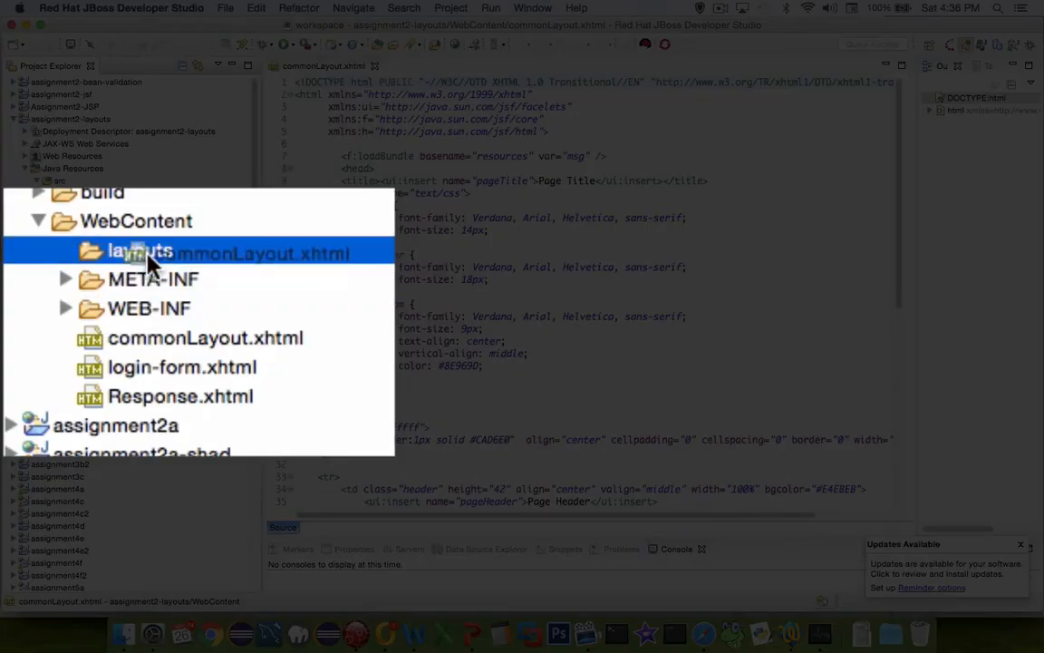
{"action": "left_click_drag", "start_coordinate": [48, 334], "coordinate": [70, 295]}
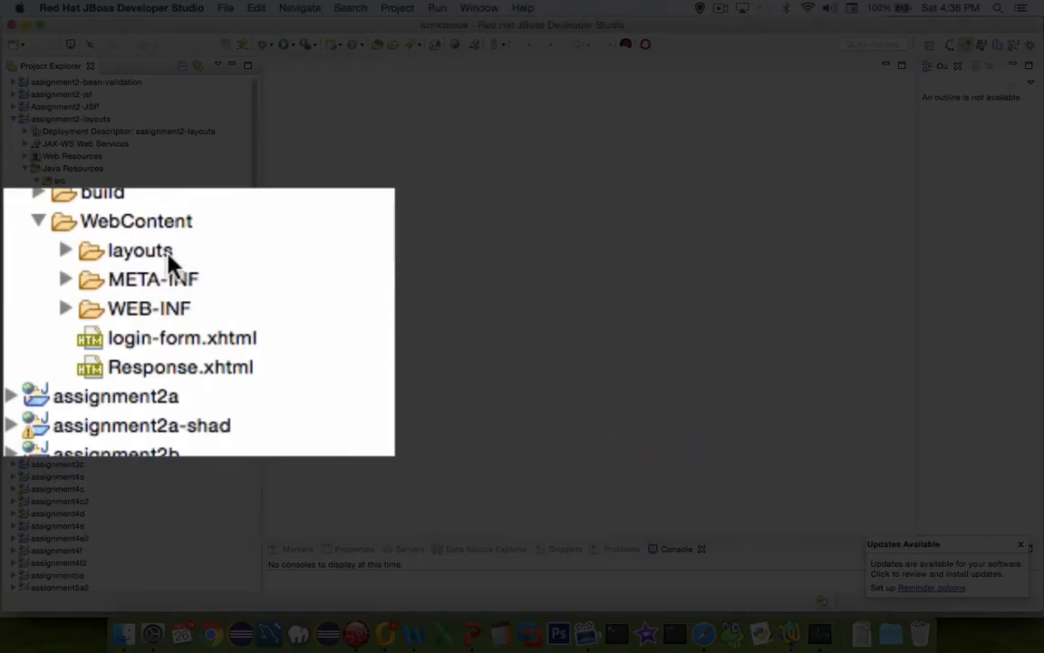
{"action": "left_click", "coordinate": [65, 251]}
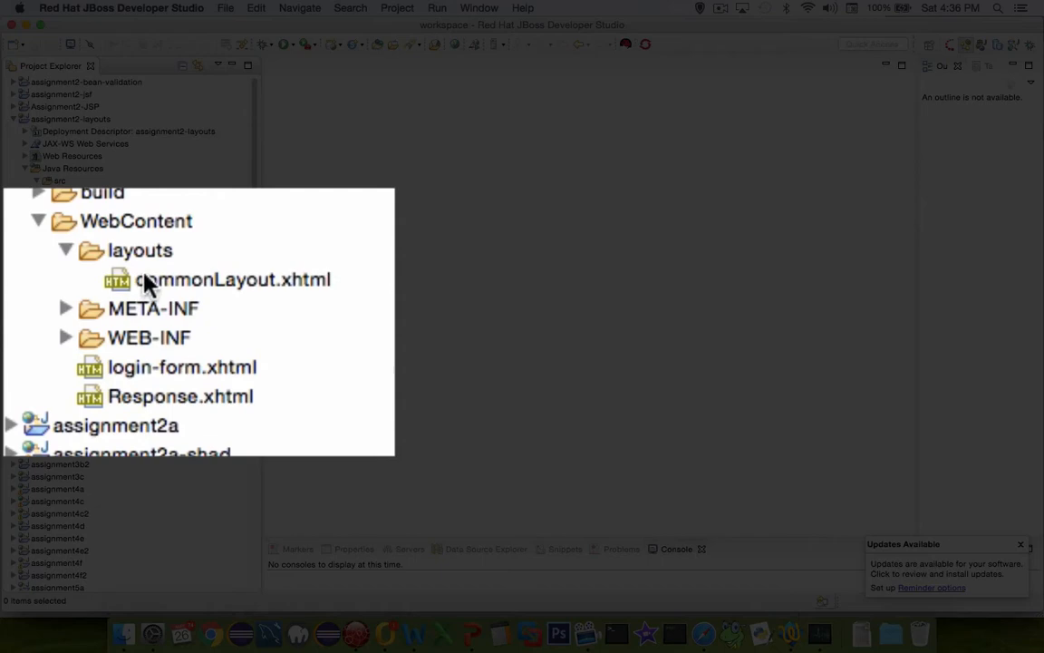
{"action": "left_click", "coordinate": [167, 283]}
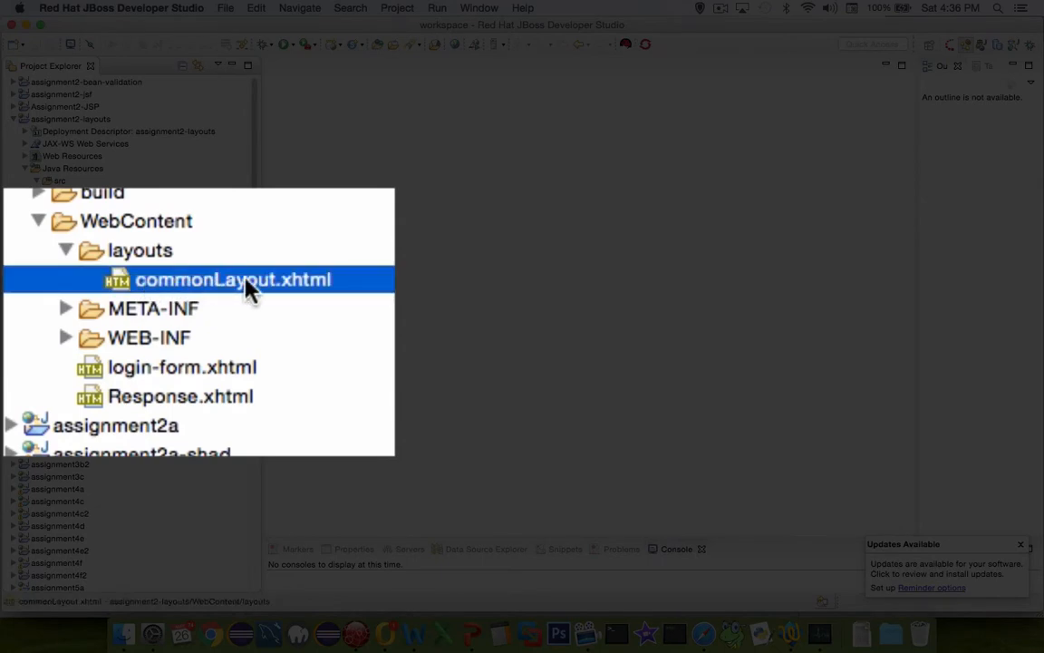
{"action": "double_click", "coordinate": [116, 304]}
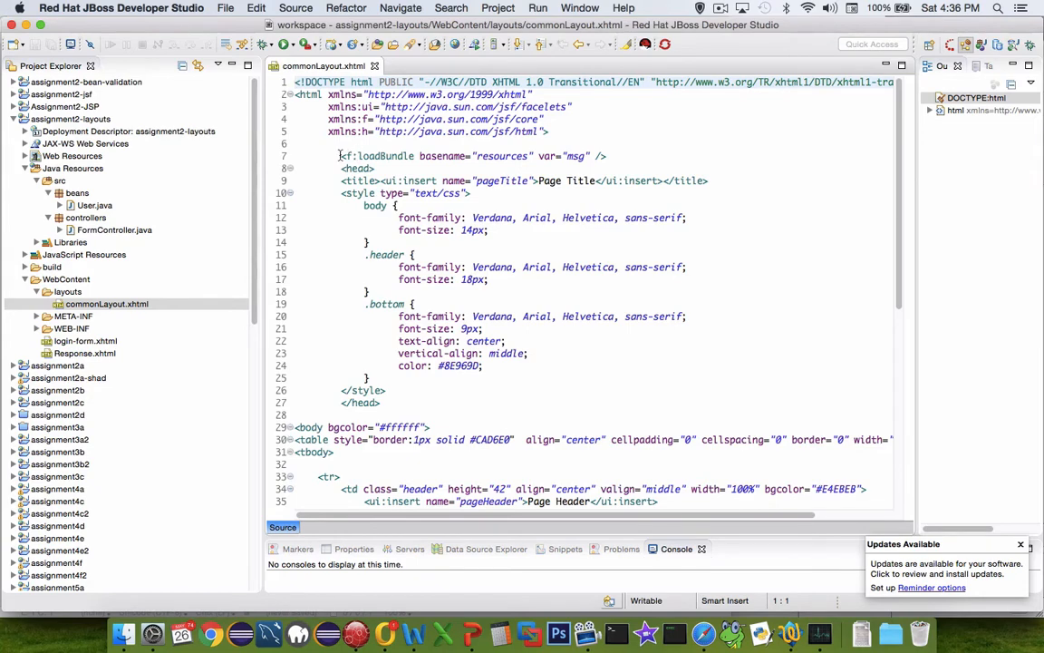
Replace the generated template markup with an empty h:head element, removing the duplicate closing head tag
{"action": "mouse_move", "coordinate": [340, 155]}
{"action": "left_mouse_down"}
{"action": "mouse_move", "coordinate": [398, 581]}
{"action": "mouse_move", "coordinate": [398, 477]}
{"action": "left_mouse_up"}
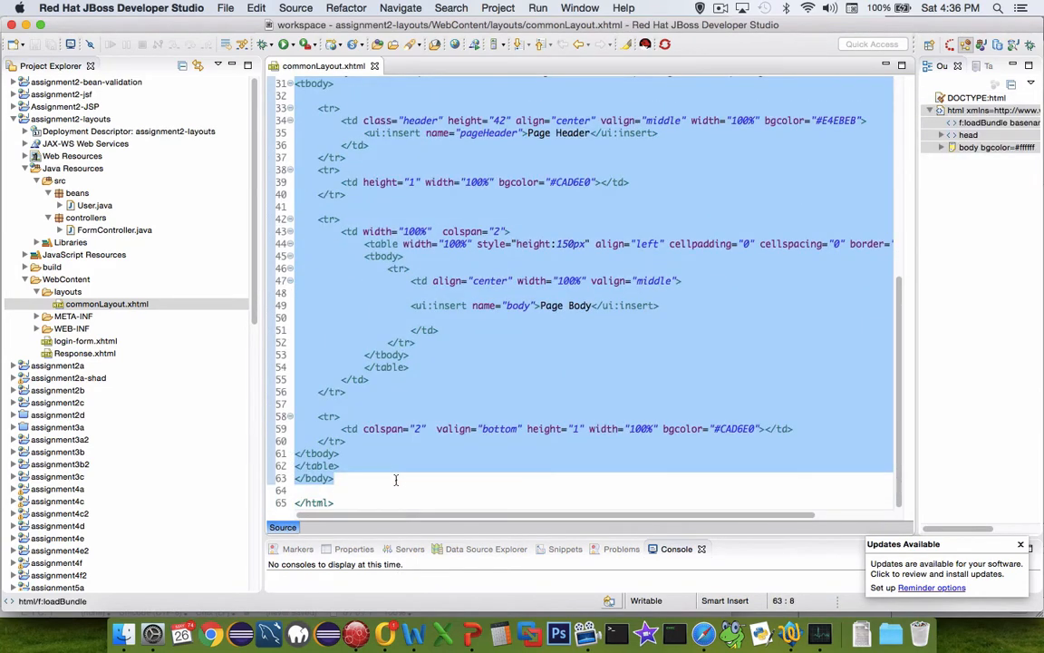
{"action": "key", "text": "Delete"}
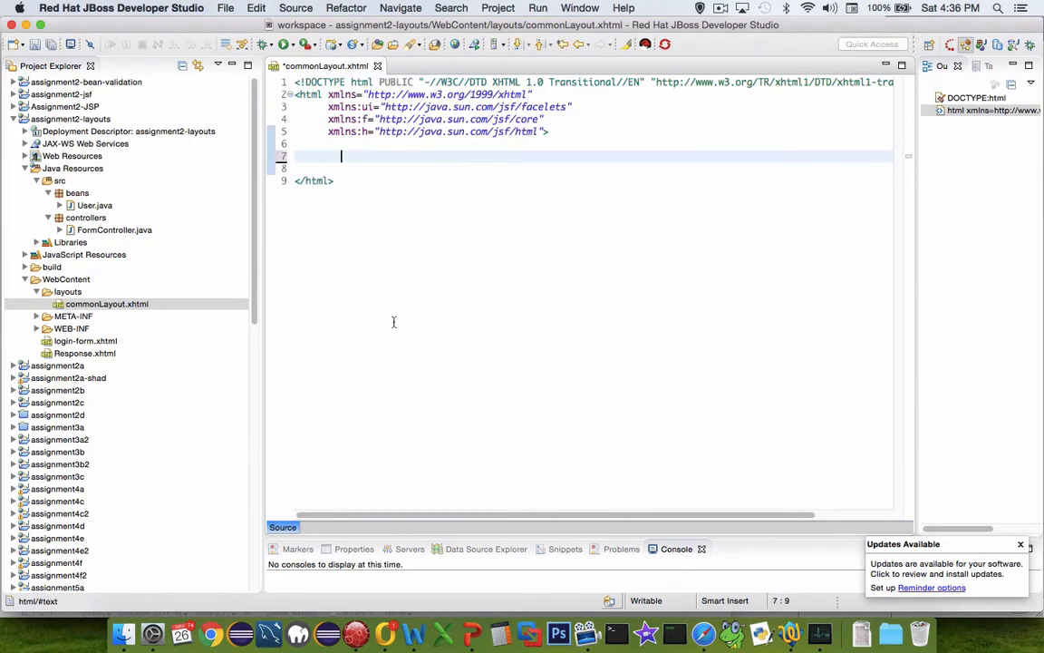
{"action": "type", "text": "<"}
{"action": "type", "text": "h:head"}
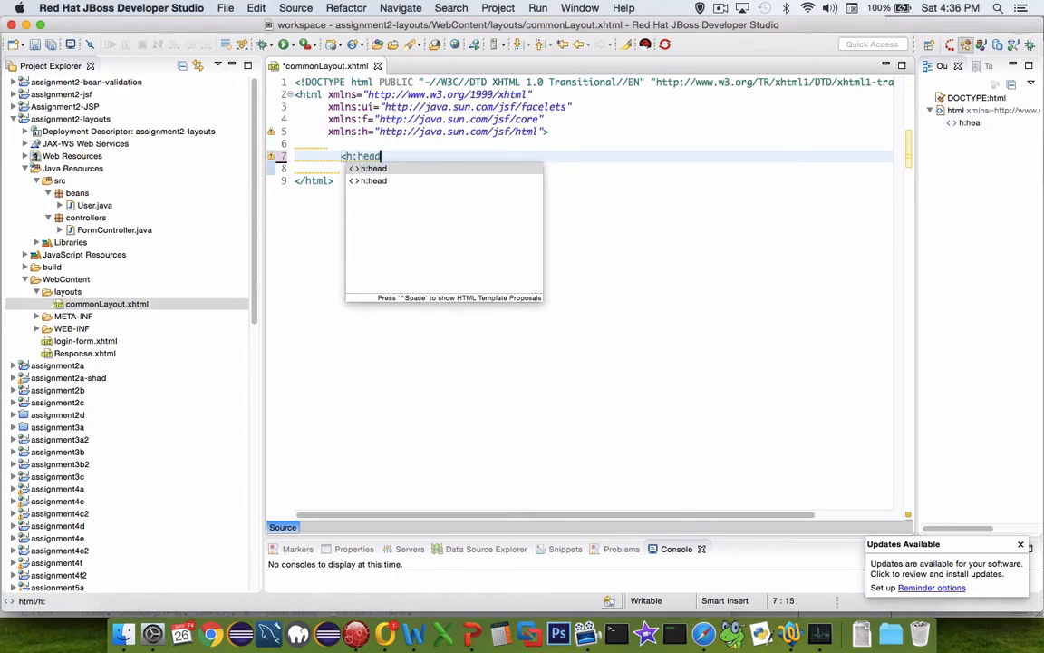
{"action": "key", "text": "Return"}
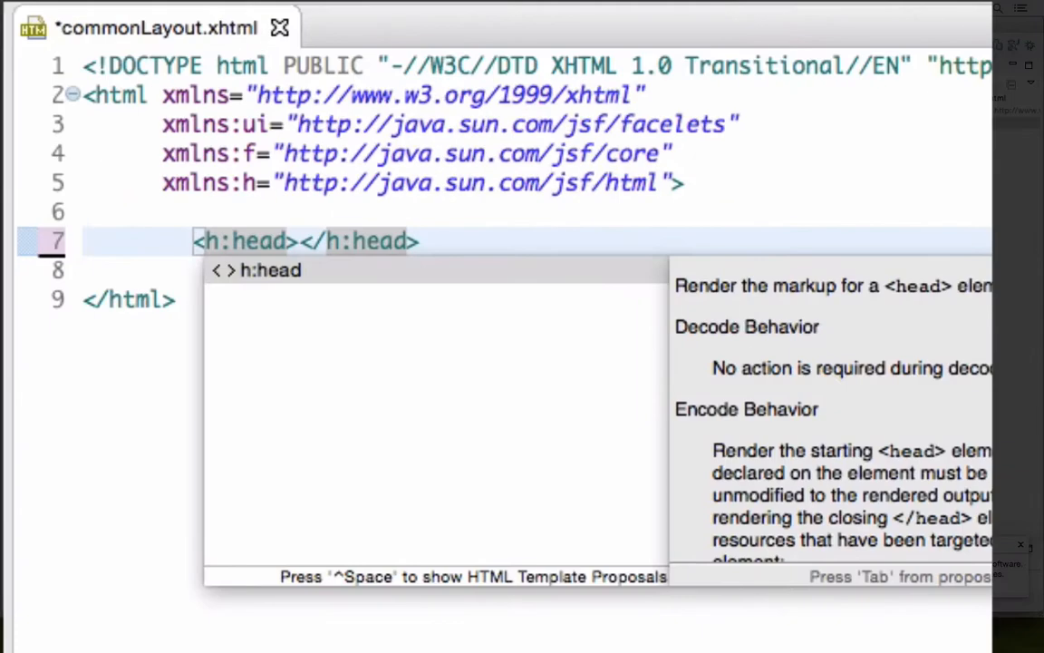
{"action": "key", "text": "Return"}
{"action": "key", "text": "Return"}
{"action": "key", "text": "Return"}
{"action": "key", "text": "Right"}
{"action": "key", "text": "Right"}
{"action": "key", "text": "Right"}
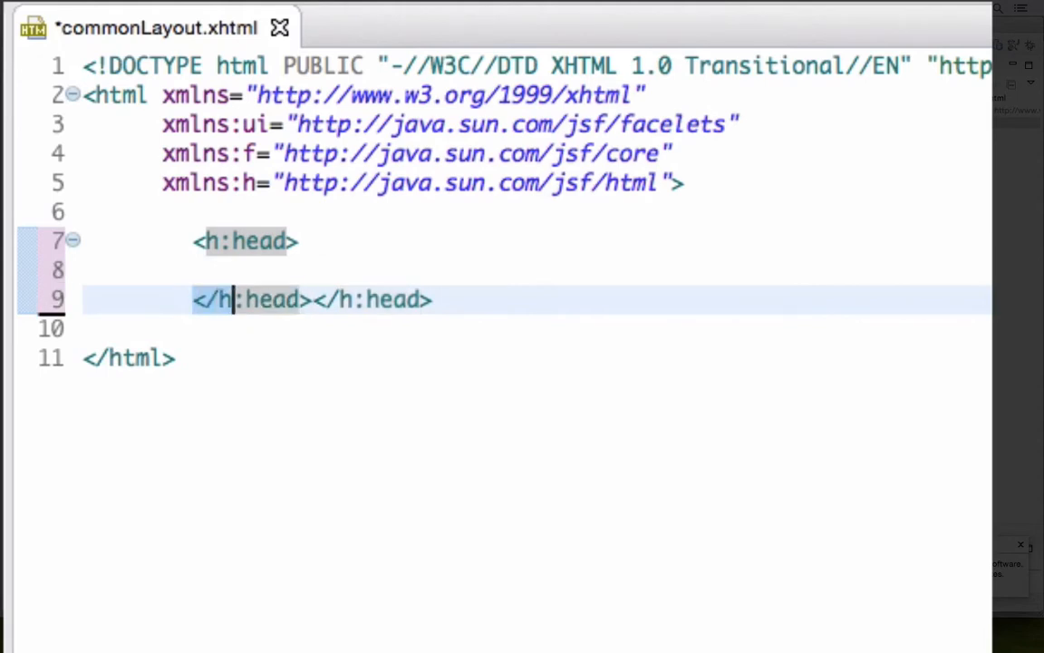
{"action": "key", "text": "Right"}
{"action": "key", "text": "Right"}
{"action": "key", "text": "Right"}
{"action": "key", "text": "Right"}
{"action": "key", "text": "Right"}
{"action": "key", "text": "shift+End"}
{"action": "key", "text": "Delete"}
{"action": "key", "text": "Home"}
{"action": "key", "text": "Right"}
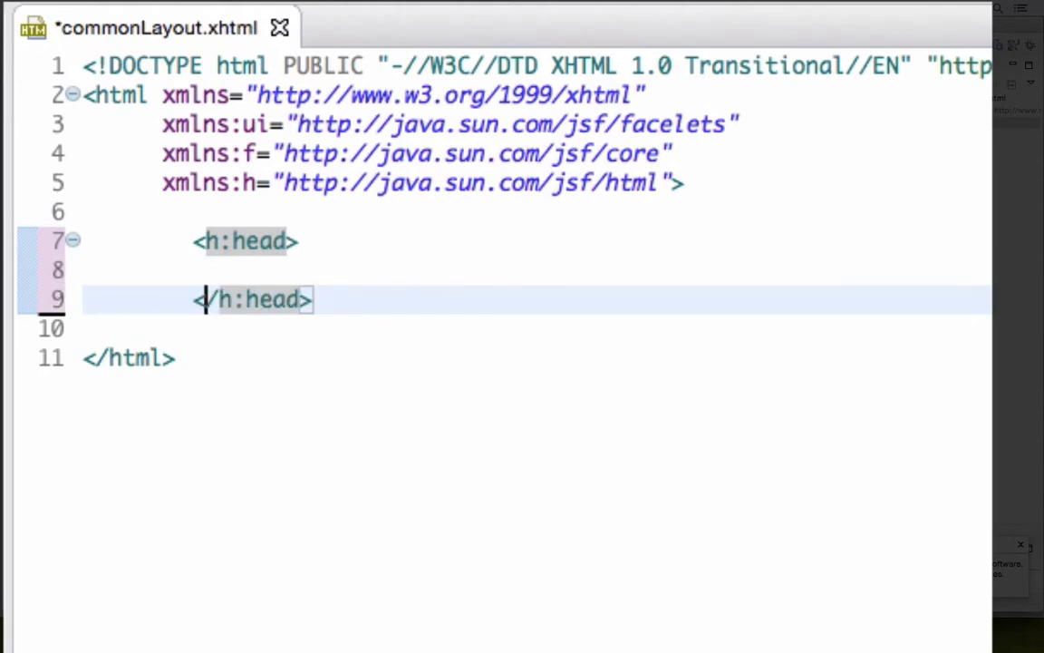
{"action": "key", "text": "Right"}
{"action": "key", "text": "Right"}
{"action": "key", "text": "Right"}
{"action": "key", "text": "Right"}
{"action": "key", "text": "Right"}
{"action": "key", "text": "Right"}
Add an empty h:body below the head with a single closing tag and place the caret on its blank line
{"action": "key", "text": "End"}
{"action": "key", "text": "Return"}
{"action": "key", "text": "Return"}
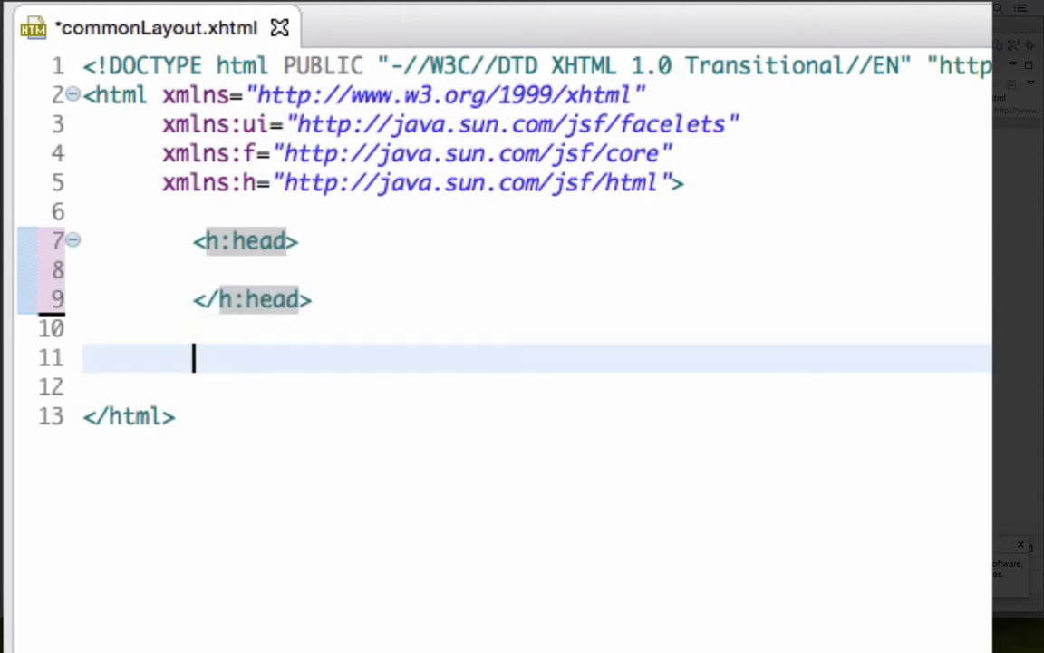
{"action": "type", "text": "<h"}
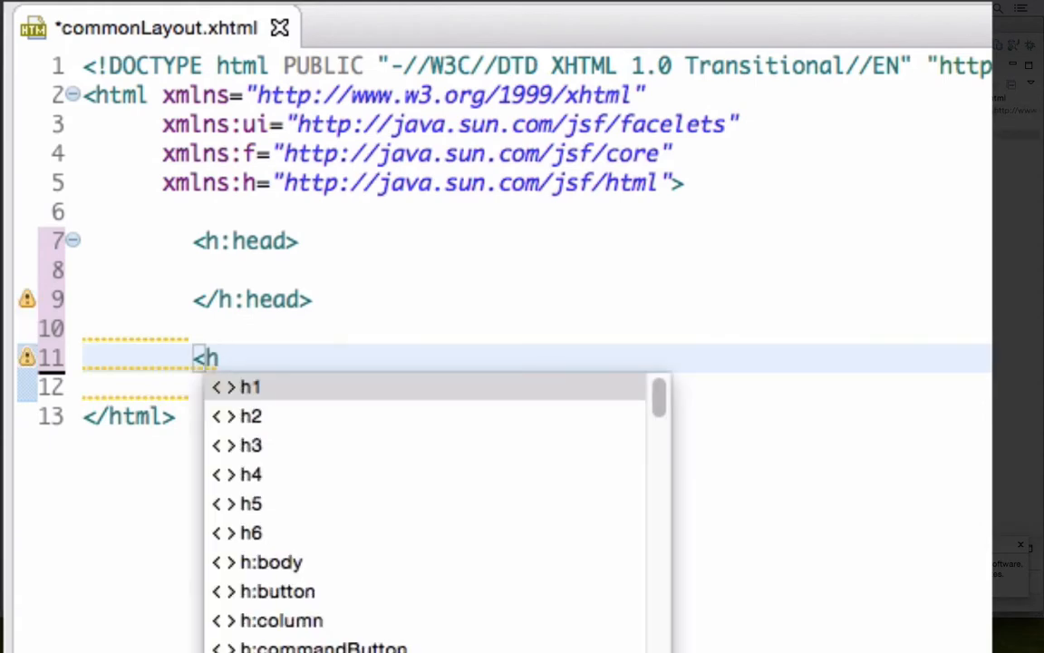
{"action": "type", "text": ":hody></h:body>"}
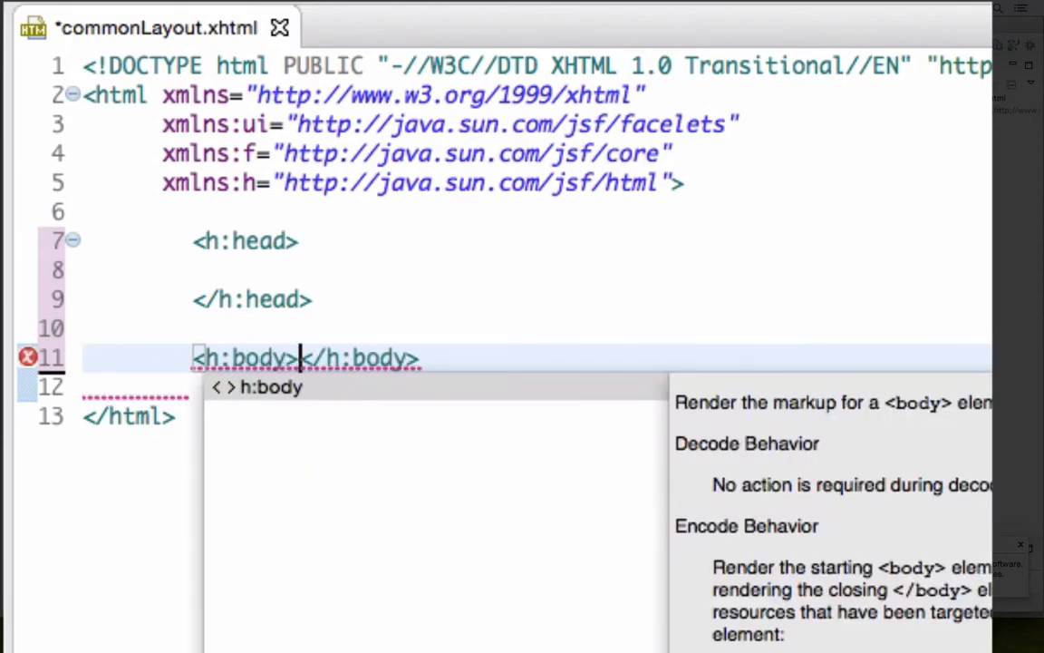
{"action": "key", "text": "Return"}
{"action": "key", "text": "Return"}
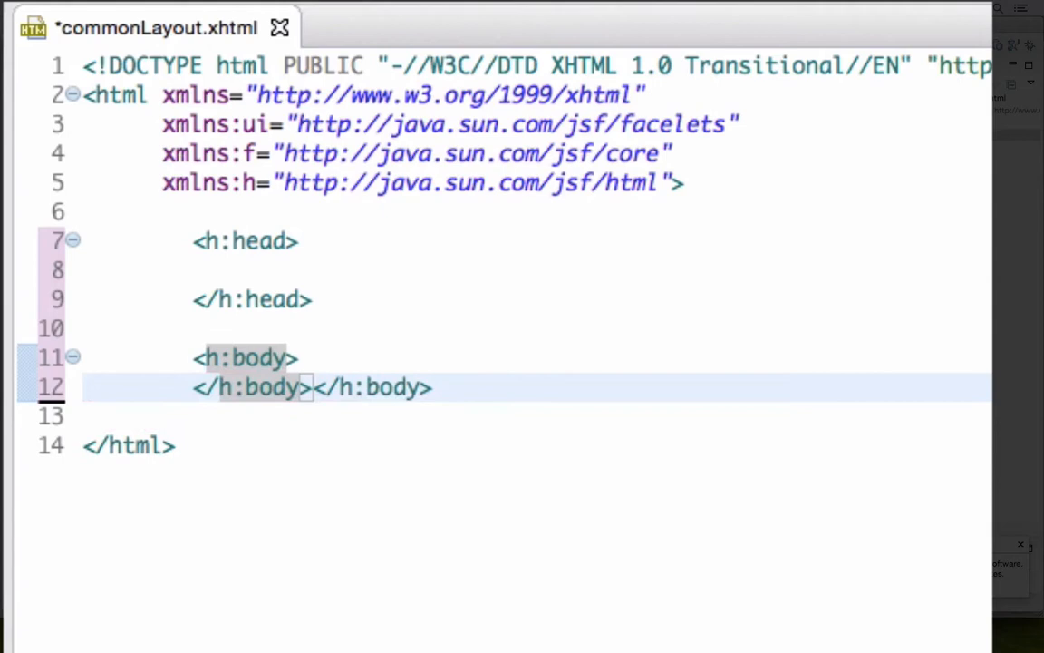
{"action": "left_click_drag", "start_coordinate": [193, 387], "coordinate": [313, 387]}
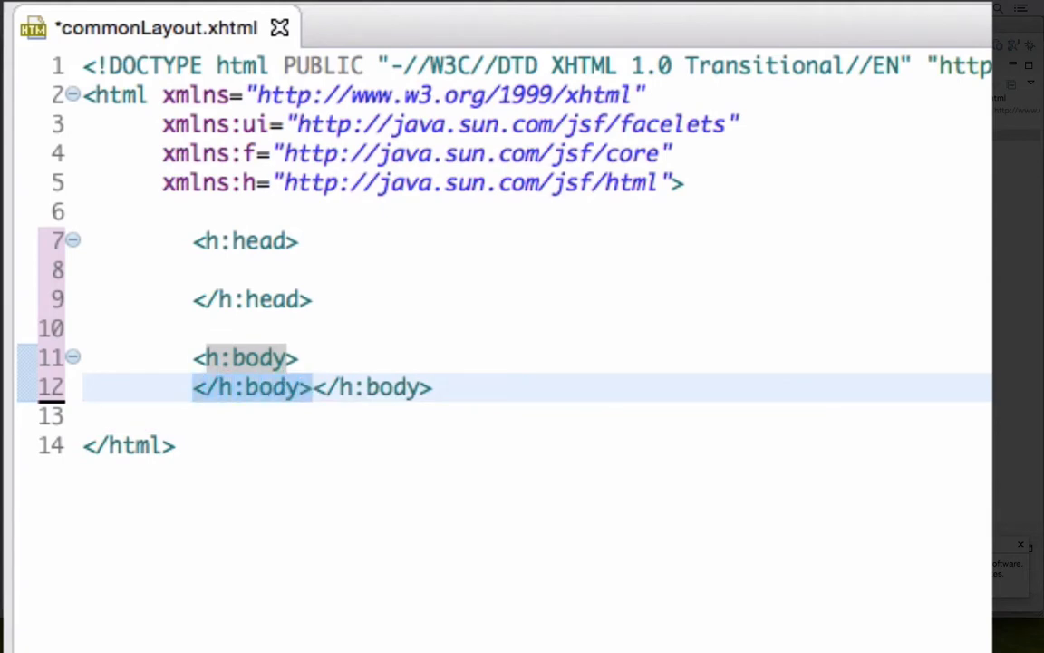
{"action": "key", "text": "Delete"}
{"action": "key", "text": "Return"}
{"action": "key", "text": "Return"}
{"action": "key", "text": "Up"}
{"action": "key", "text": "Up"}
{"action": "key", "text": "Up"}
{"action": "key", "text": "Up"}
{"action": "key", "text": "Up"}
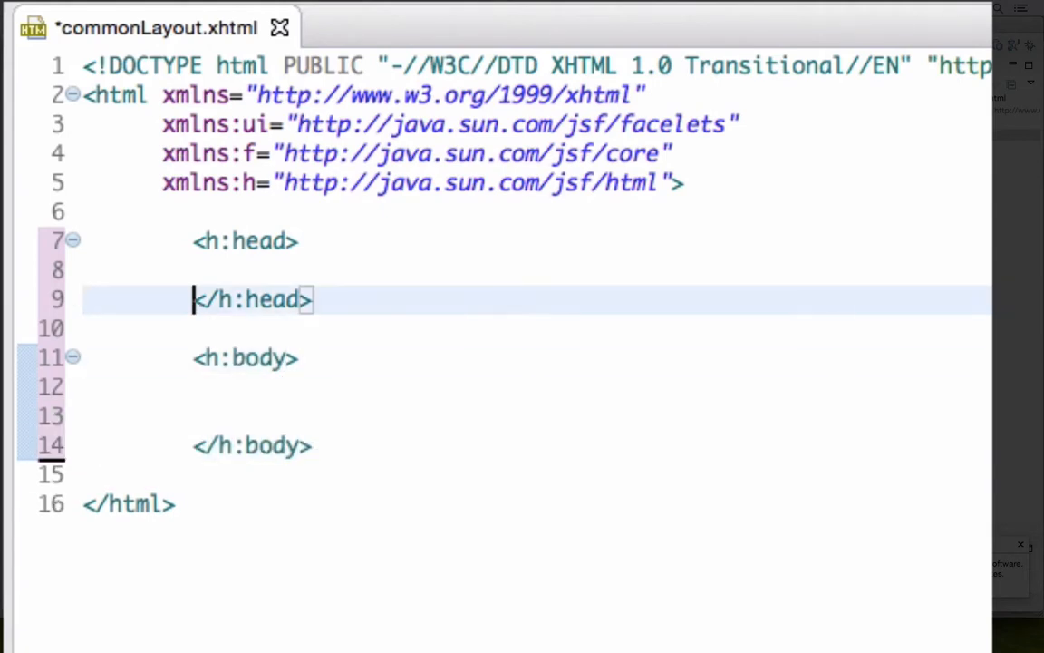
{"action": "key", "text": "Up"}
{"action": "left_click_drag", "start_coordinate": [193, 270], "coordinate": [109, 299]}
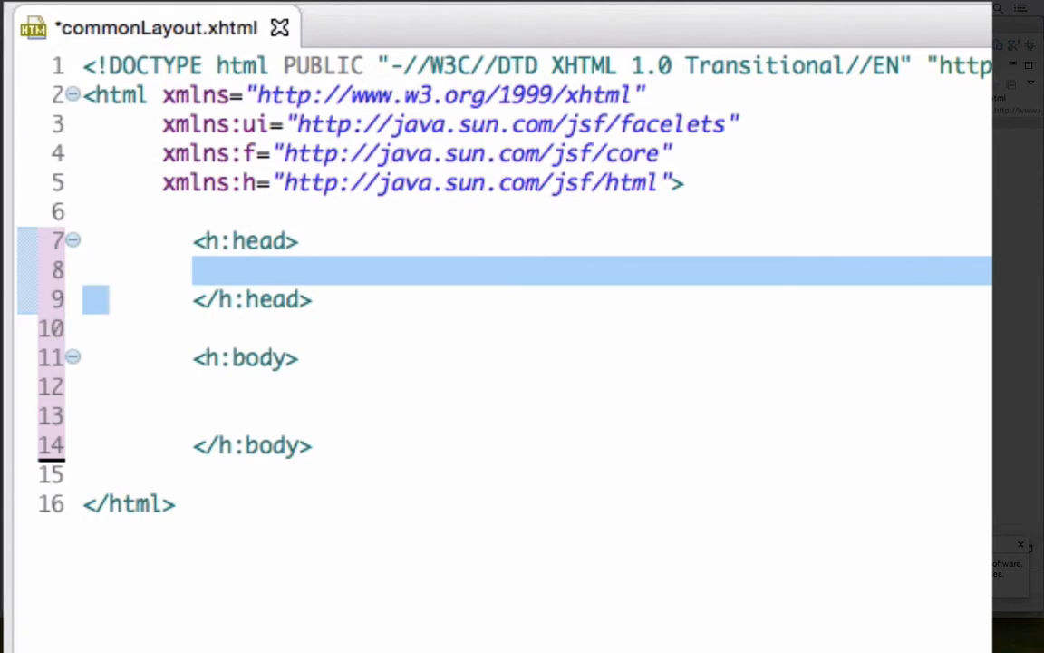
{"action": "key", "text": "Left"}
{"action": "key", "text": "Down"}
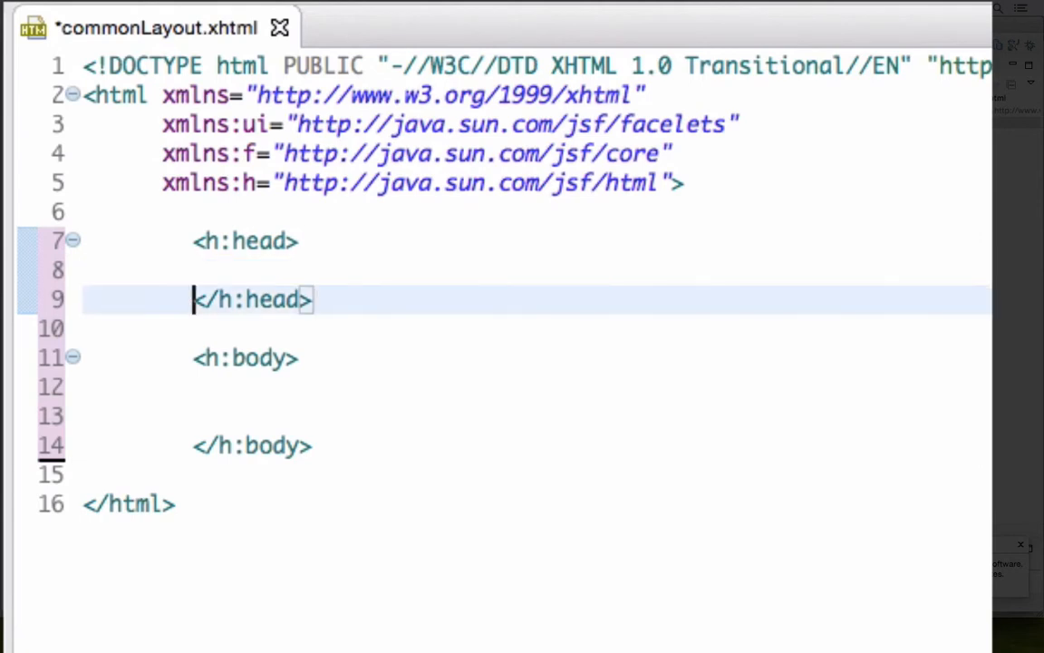
{"action": "key", "text": "Down"}
{"action": "key", "text": "Down"}
{"action": "key", "text": "Down"}
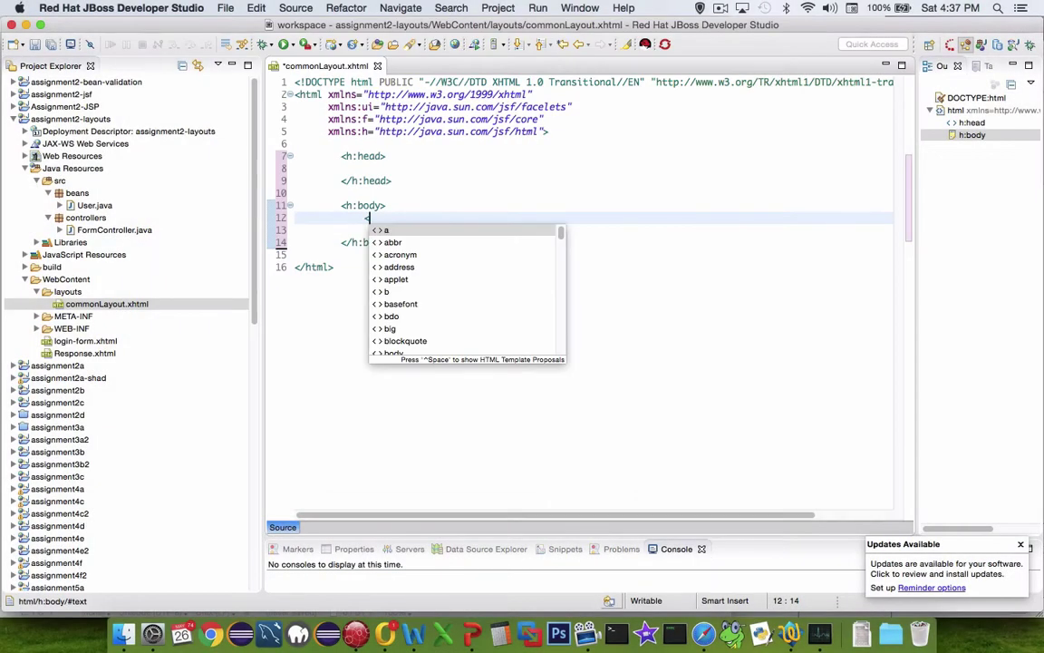
{"action": "type", "text": "d"}
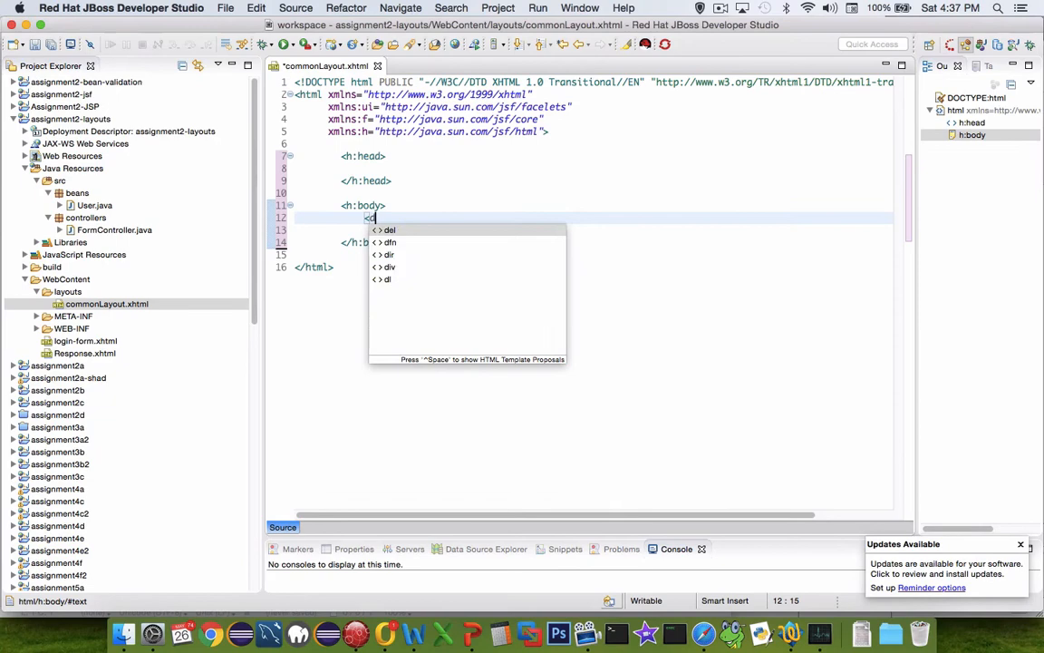
{"action": "type", "text": "iv "}
{"action": "type", "text": "= \""}
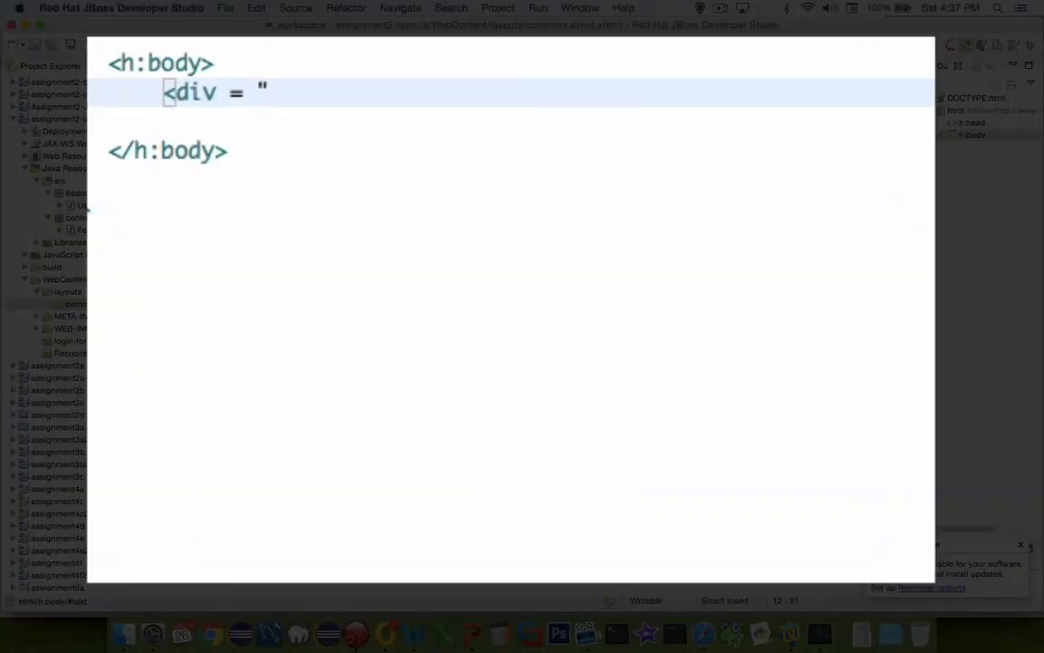
{"action": "type", "text": "page>"}
Add a div with id page in the body holding a first inner div with id header
{"action": "key", "text": "Return"}
{"action": "key", "text": "Return"}
{"action": "key", "text": "Return"}
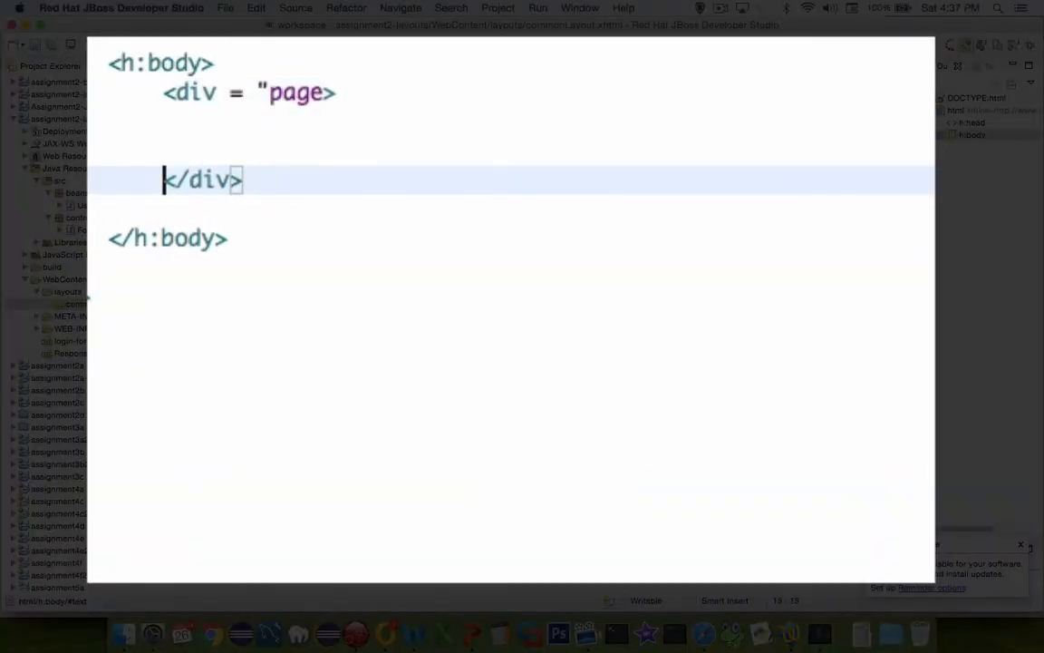
{"action": "key", "text": "Up"}
{"action": "key", "text": "Up"}
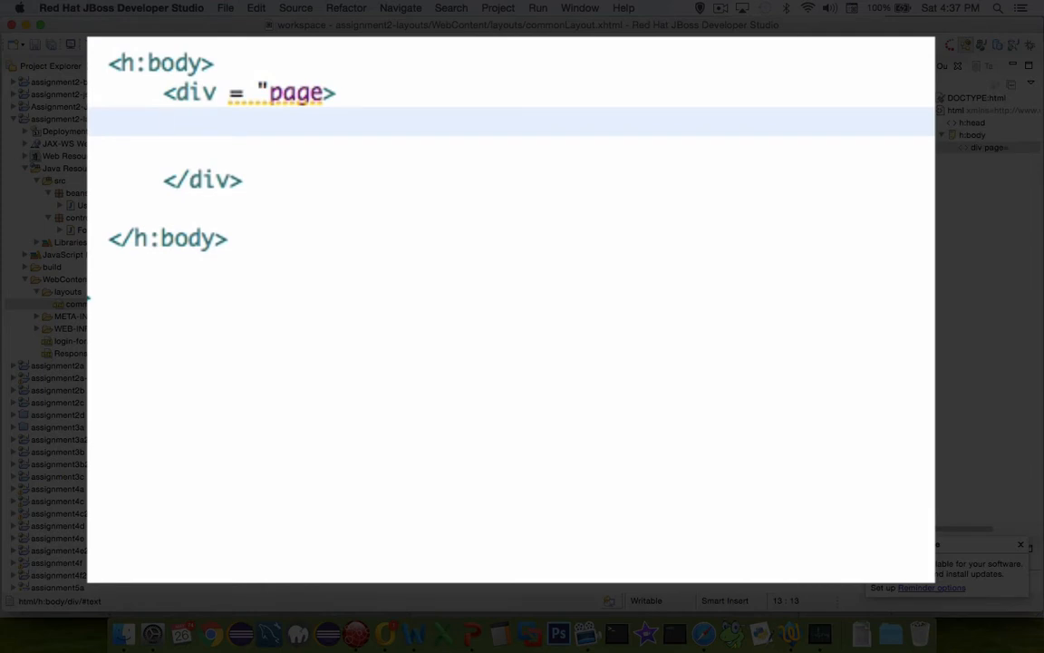
{"action": "type", "text": "<di"}
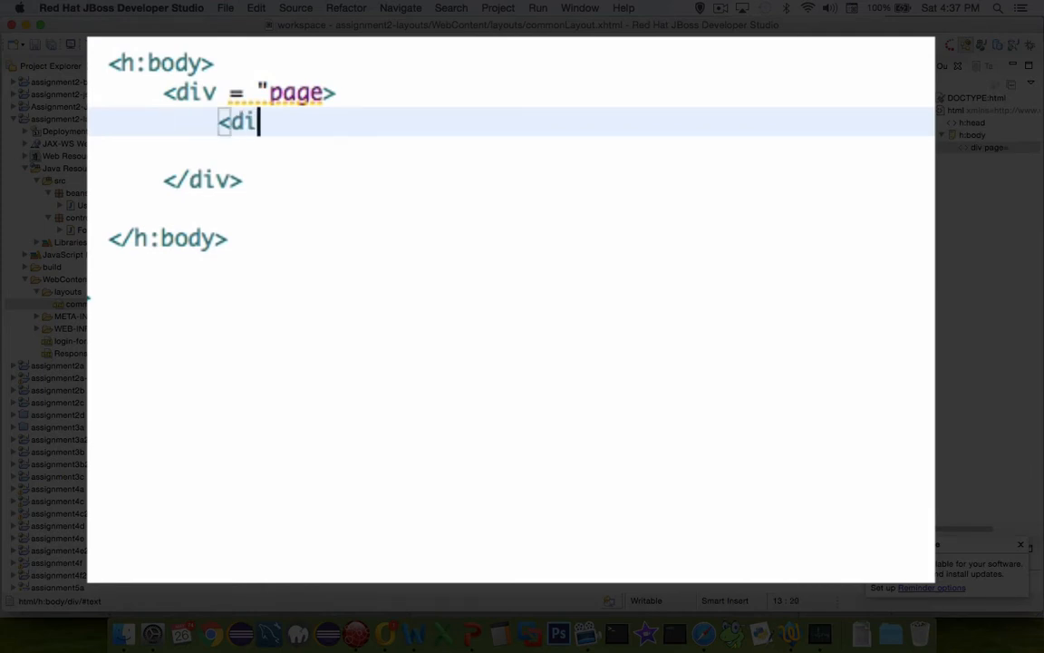
{"action": "type", "text": "v></div>"}
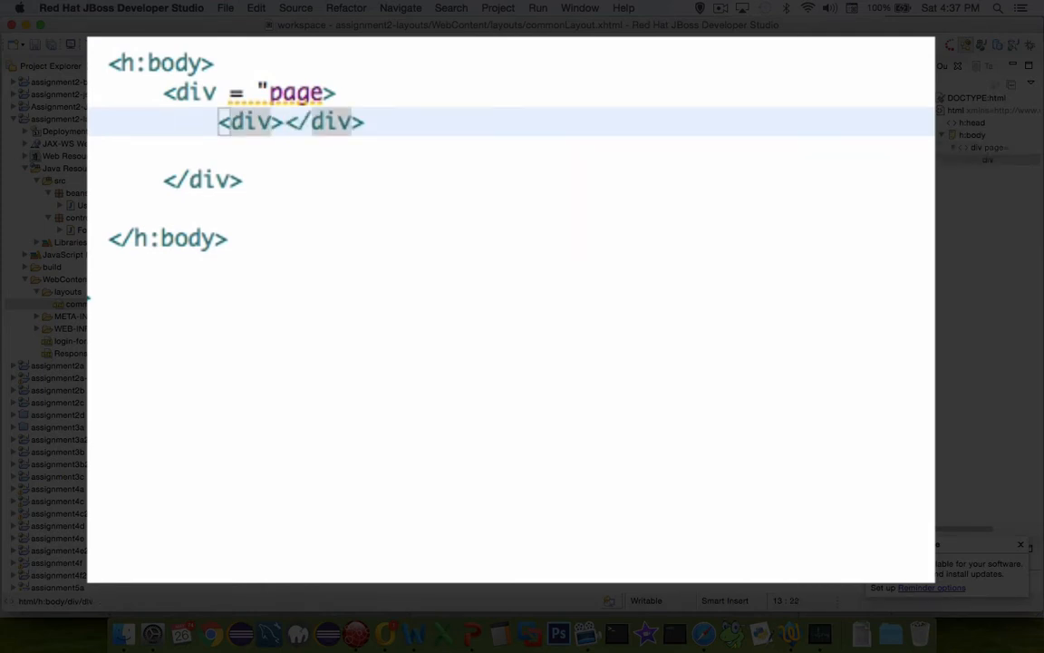
{"action": "key", "text": "Down"}
{"action": "type", "text": "<div>"}
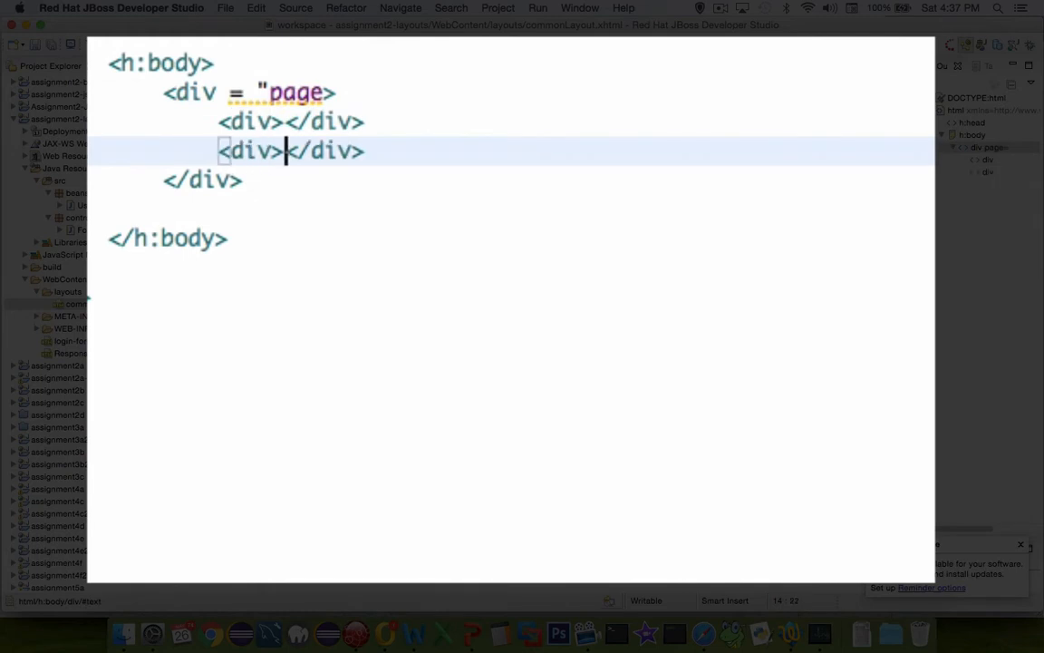
{"action": "key", "text": "Right"}
{"action": "key", "text": "Right"}
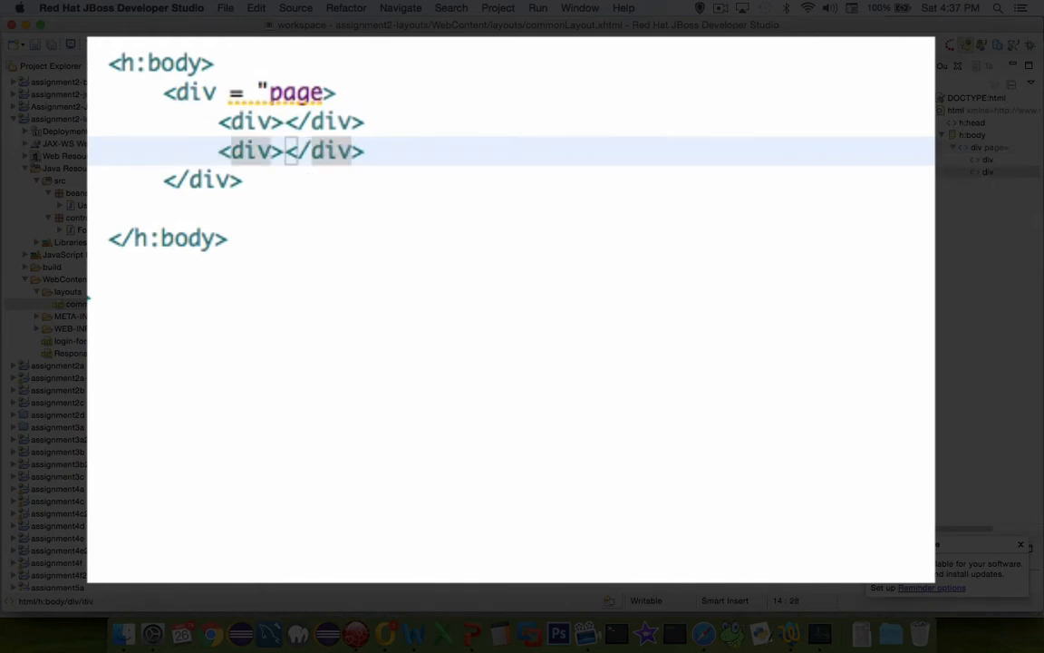
{"action": "key", "text": "Right"}
{"action": "key", "text": "Right"}
{"action": "key", "text": "Right"}
{"action": "key", "text": "Return"}
{"action": "type", "text": "<div>"}
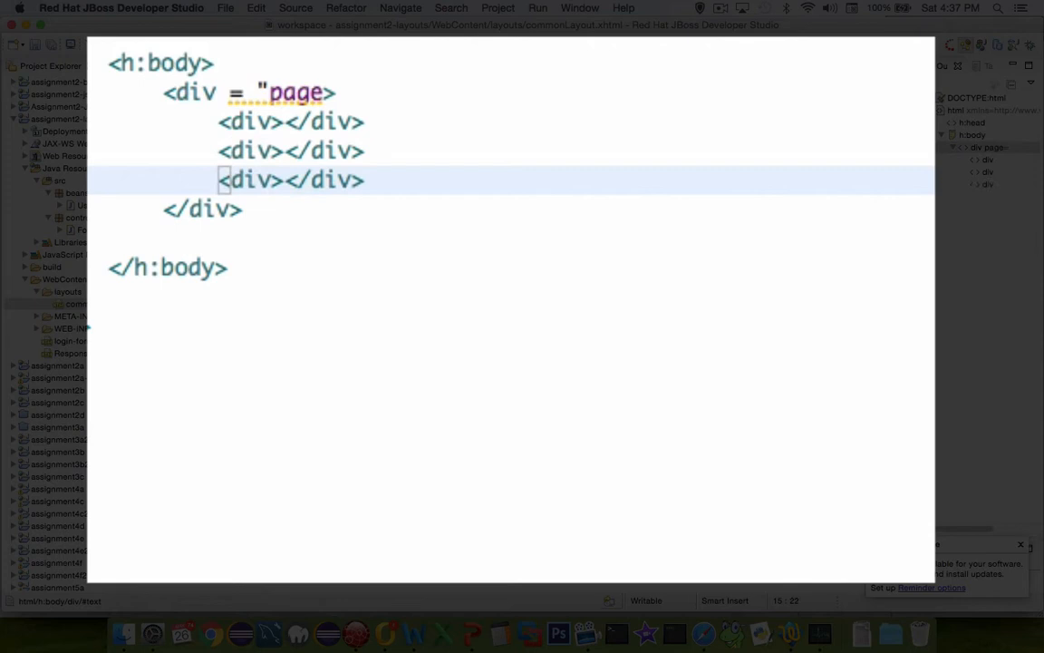
{"action": "key", "text": "Up"}
{"action": "key", "text": "Up"}
{"action": "key", "text": "Left"}
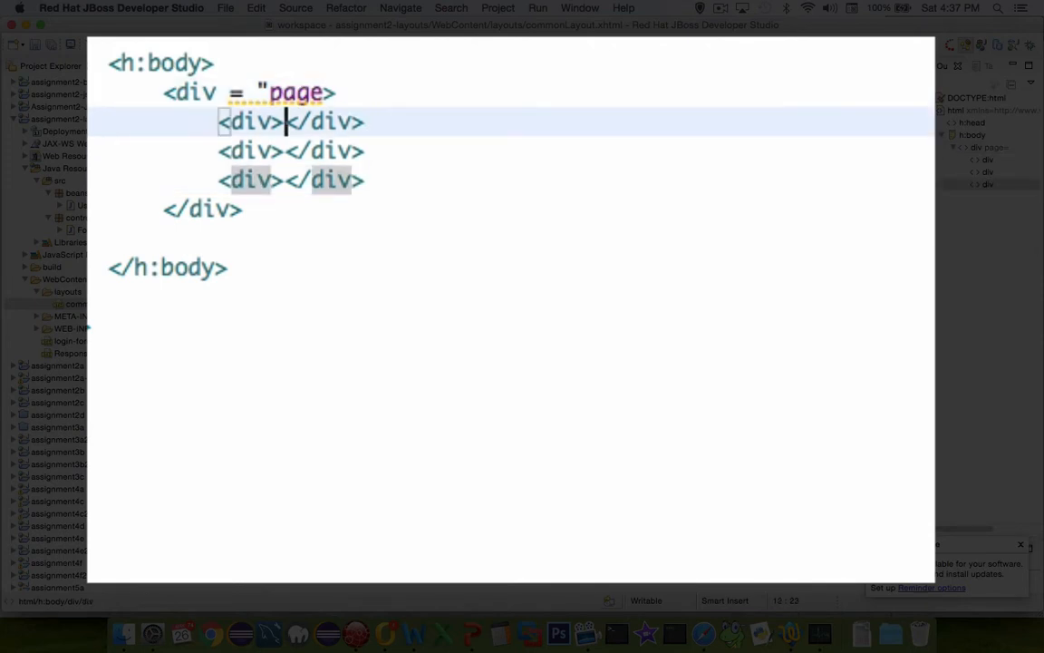
{"action": "type", "text": "id"}
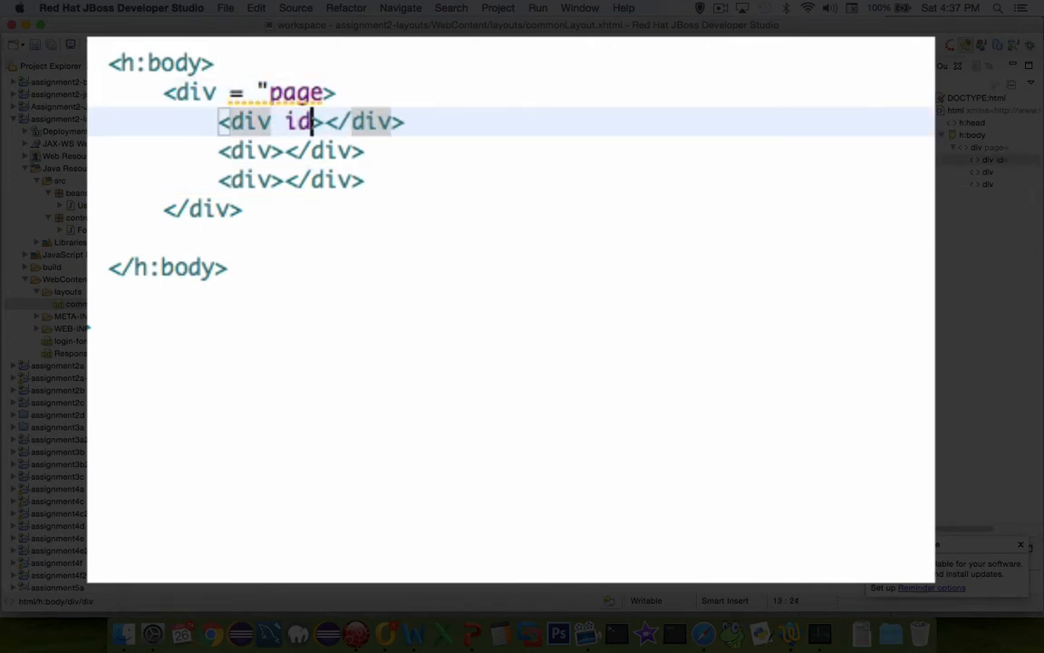
{"action": "left_click", "coordinate": [229, 90]}
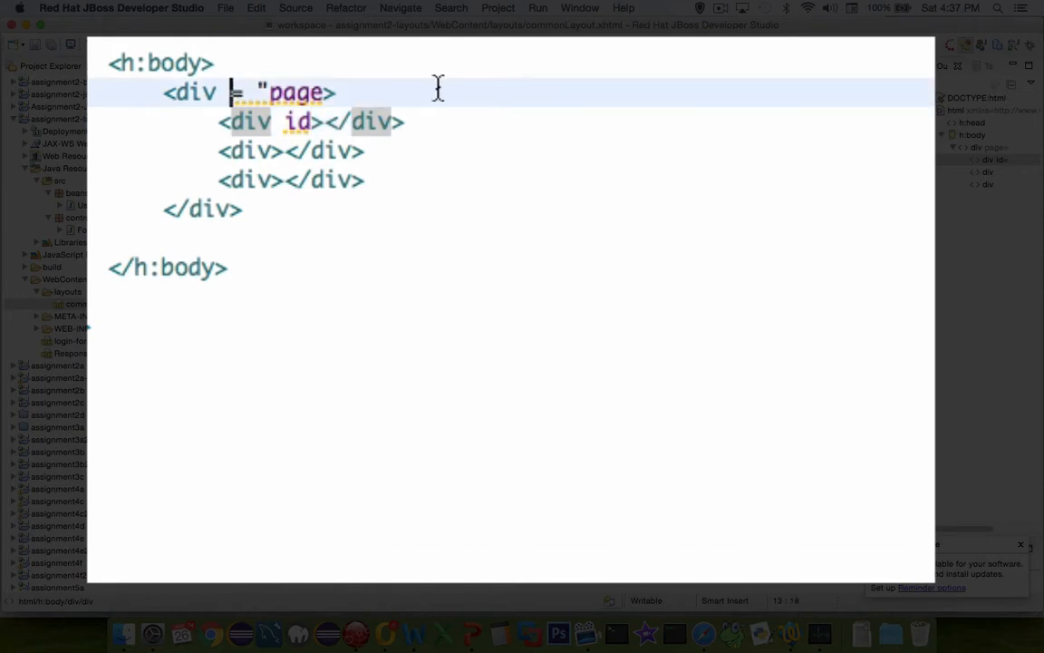
{"action": "type", "text": "id"}
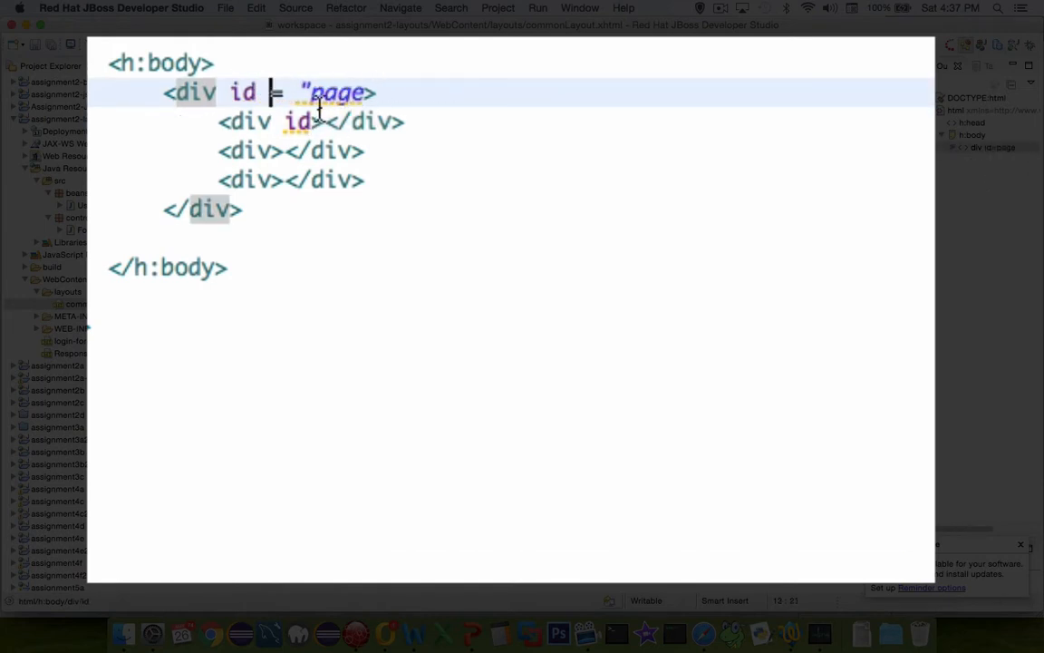
{"action": "left_click", "coordinate": [315, 120]}
{"action": "type", "text": "= \""}
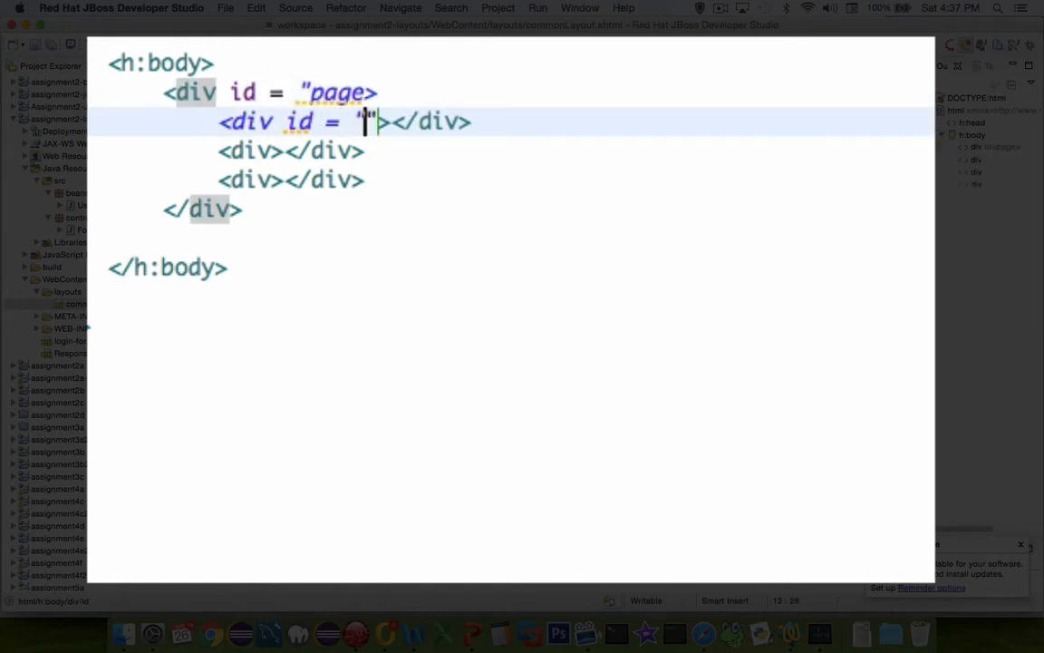
{"action": "type", "text": "header\""}
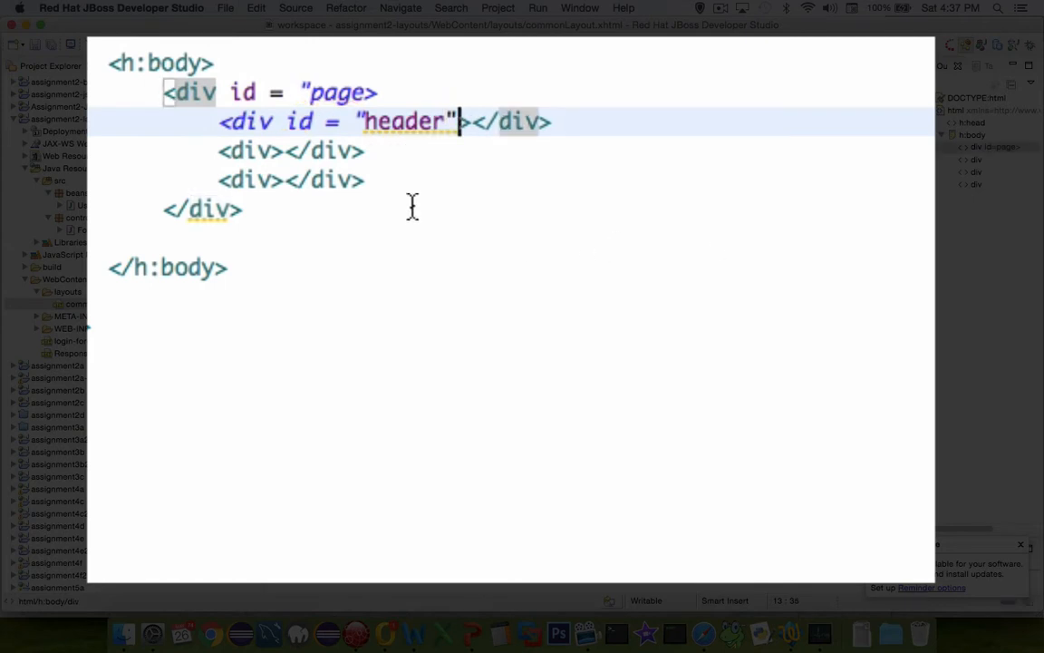
Give the remaining inner divs the ids content and footer, then open a blank line inside the header div
{"action": "left_click", "coordinate": [273, 150]}
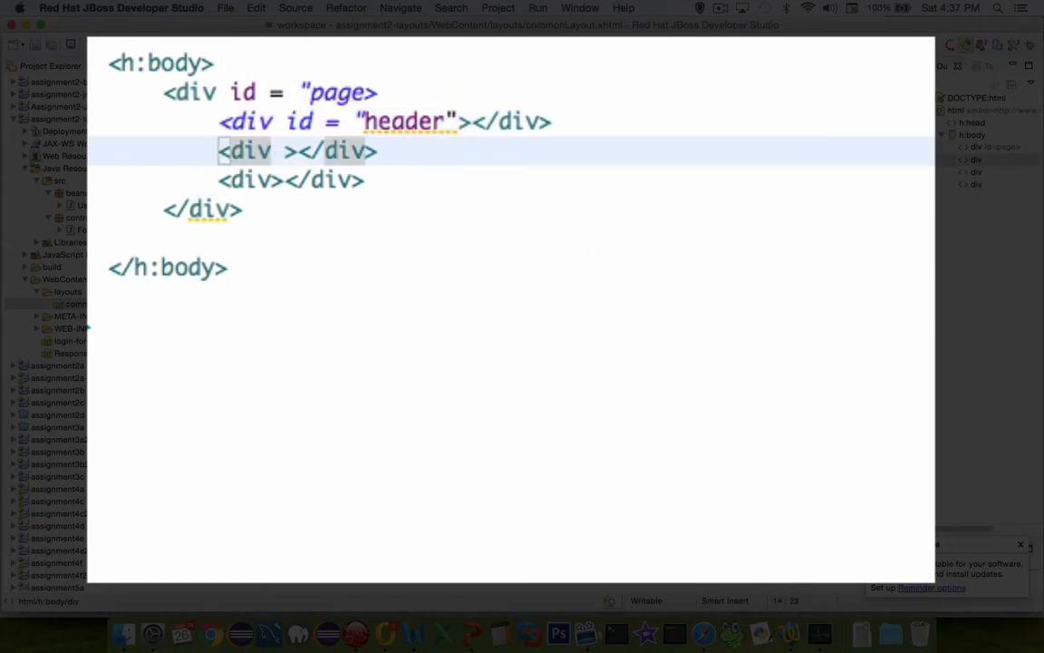
{"action": "type", "text": "id = \""}
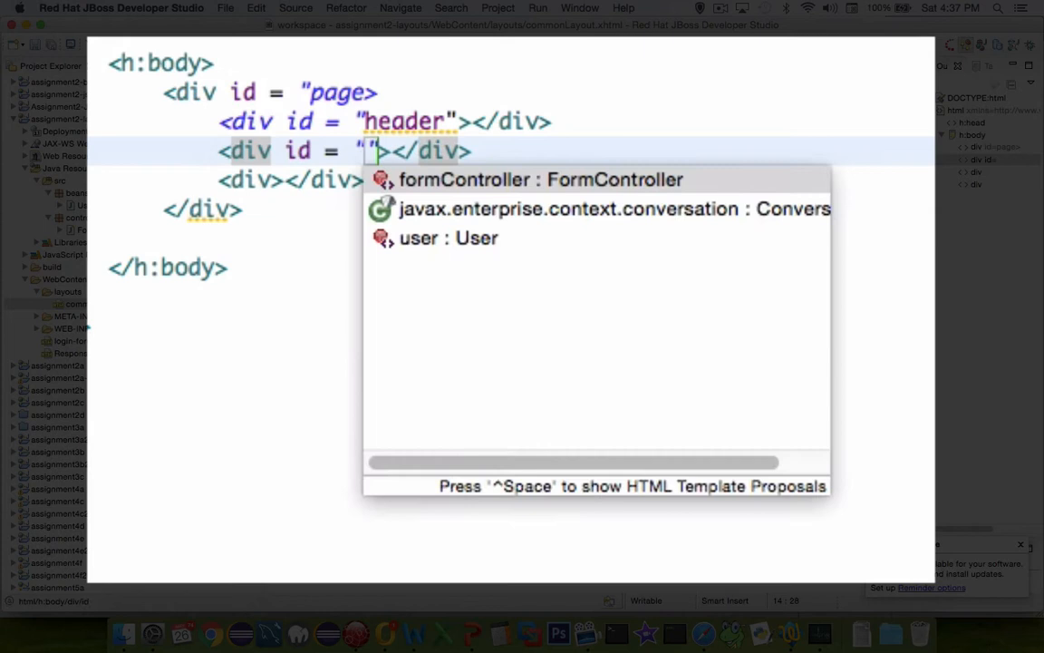
{"action": "type", "text": "content\""}
{"action": "key", "text": "Down"}
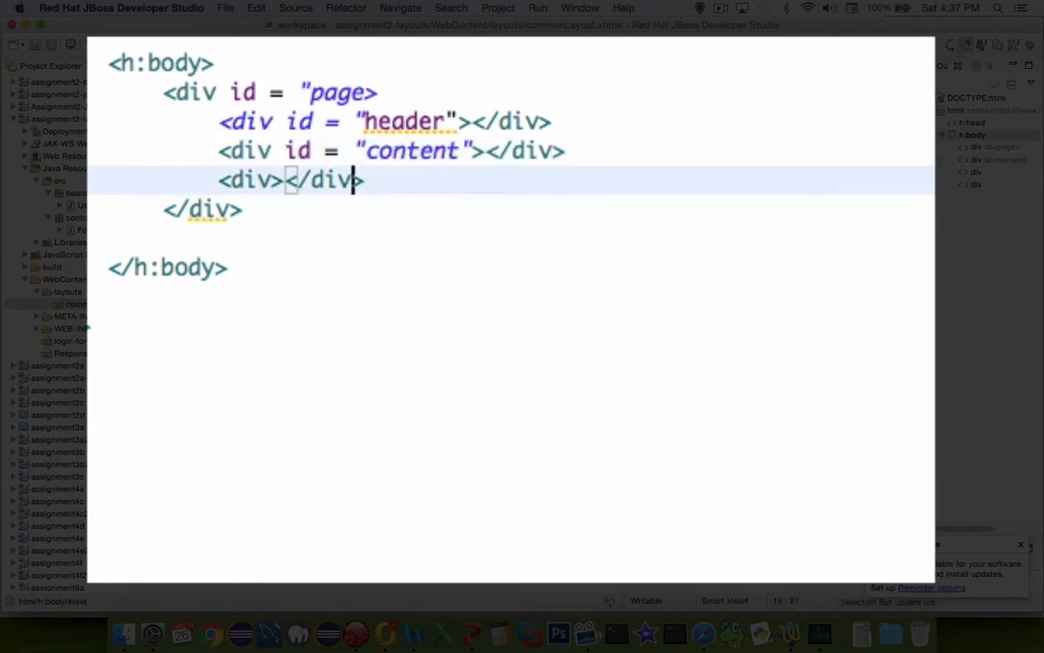
{"action": "key", "text": "Left"}
{"action": "key", "text": "Left"}
{"action": "key", "text": "Left"}
{"action": "key", "text": "Left"}
{"action": "key", "text": "Left"}
{"action": "key", "text": "Left"}
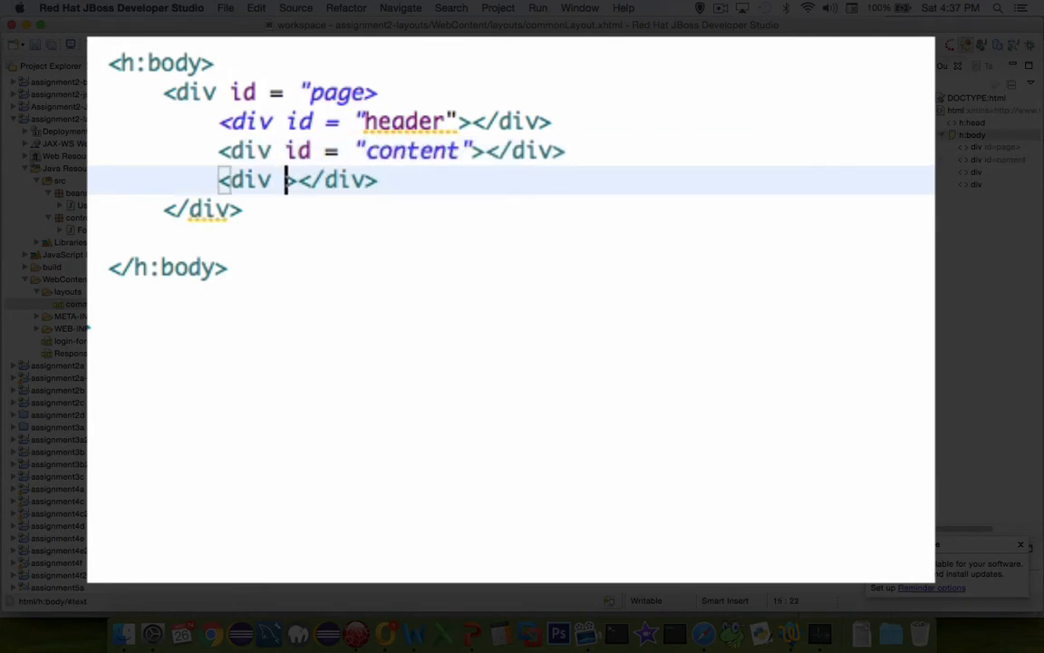
{"action": "type", "text": "id = \"fo"}
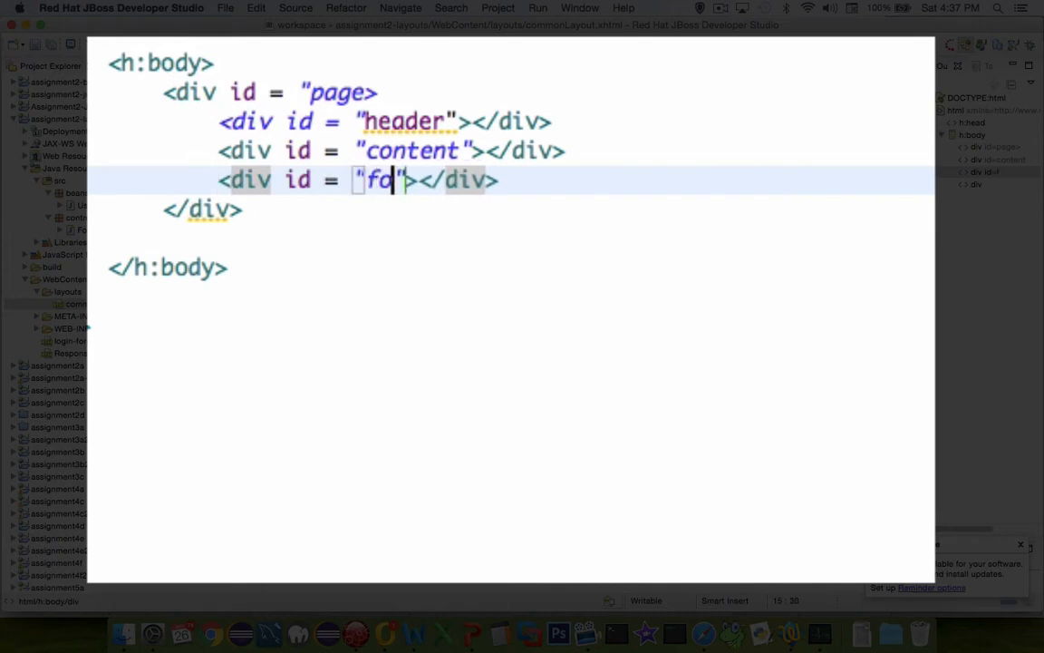
{"action": "type", "text": "oter"}
{"action": "key", "text": "Right"}
{"action": "key", "text": "Right"}
{"action": "key", "text": "Right"}
{"action": "key", "text": "Right"}
{"action": "key", "text": "Right"}
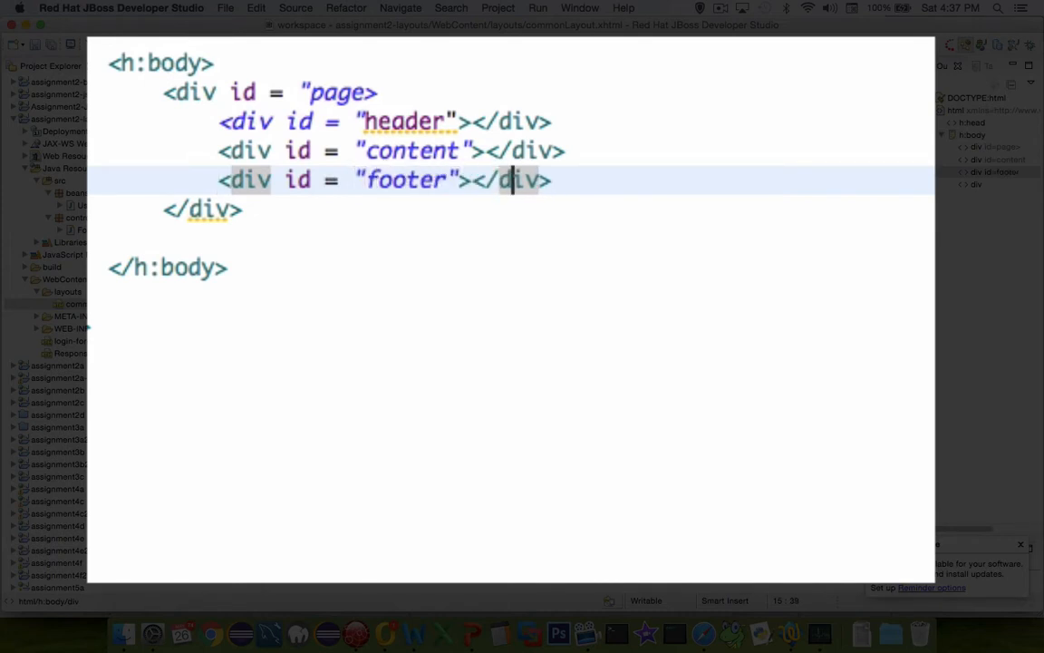
{"action": "key", "text": "Up"}
{"action": "key", "text": "Up"}
{"action": "key", "text": "Left"}
{"action": "key", "text": "Left"}
{"action": "key", "text": "Left"}
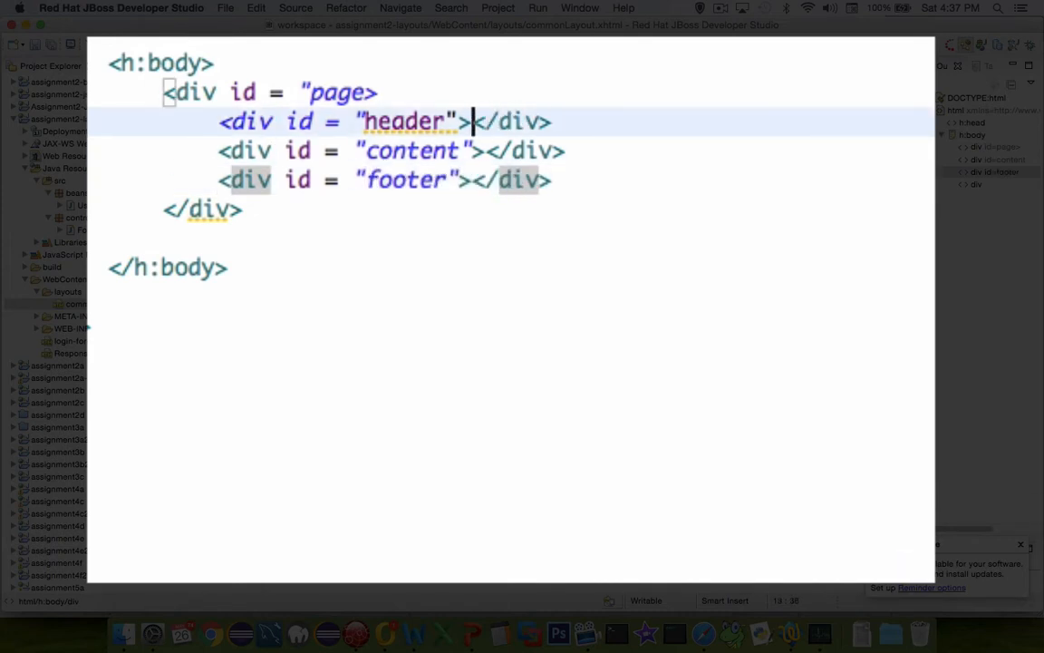
{"action": "key", "text": "Return"}
{"action": "key", "text": "Return"}
{"action": "key", "text": "Up"}
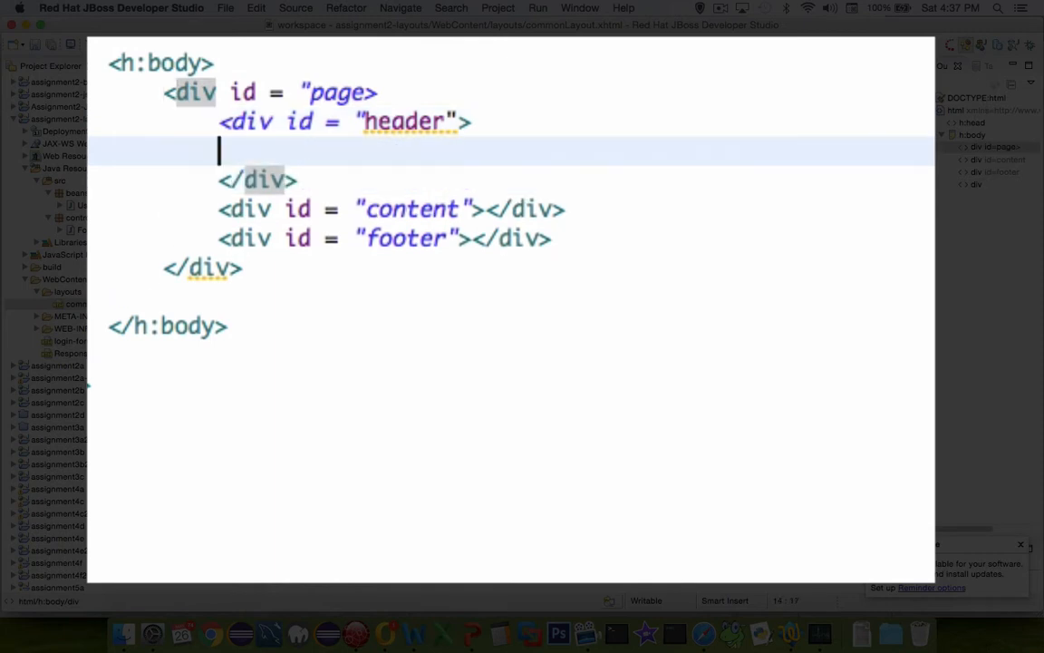
Inside the header div add <ui:insert name="header"> wrapping <ui:include src="/layouts/" />, using content assist for the path
{"action": "key", "text": "Tab"}
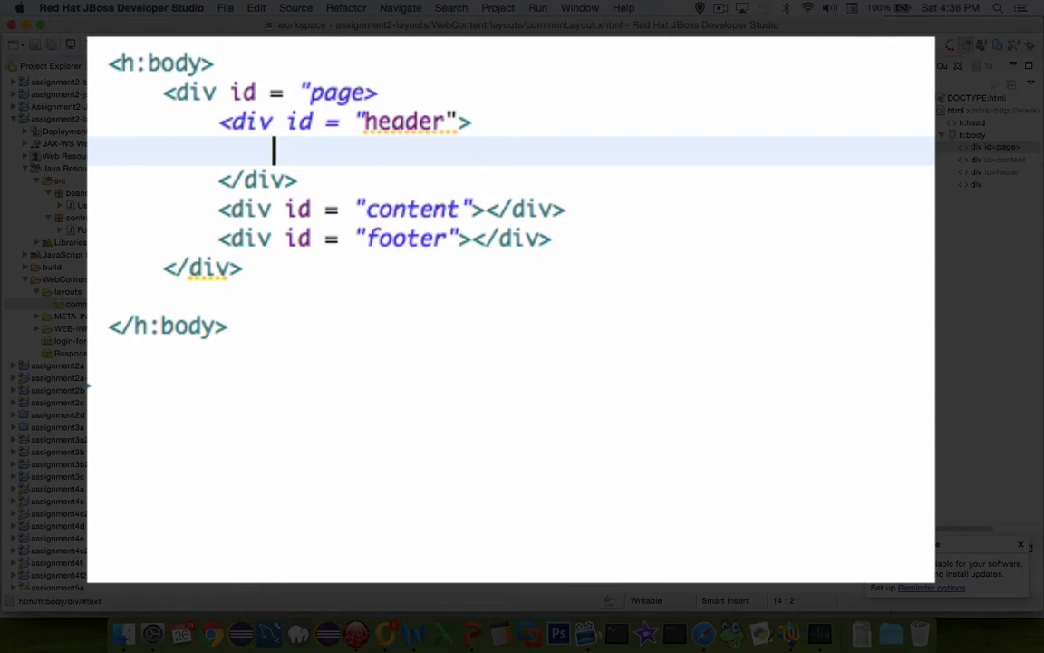
{"action": "type", "text": "<"}
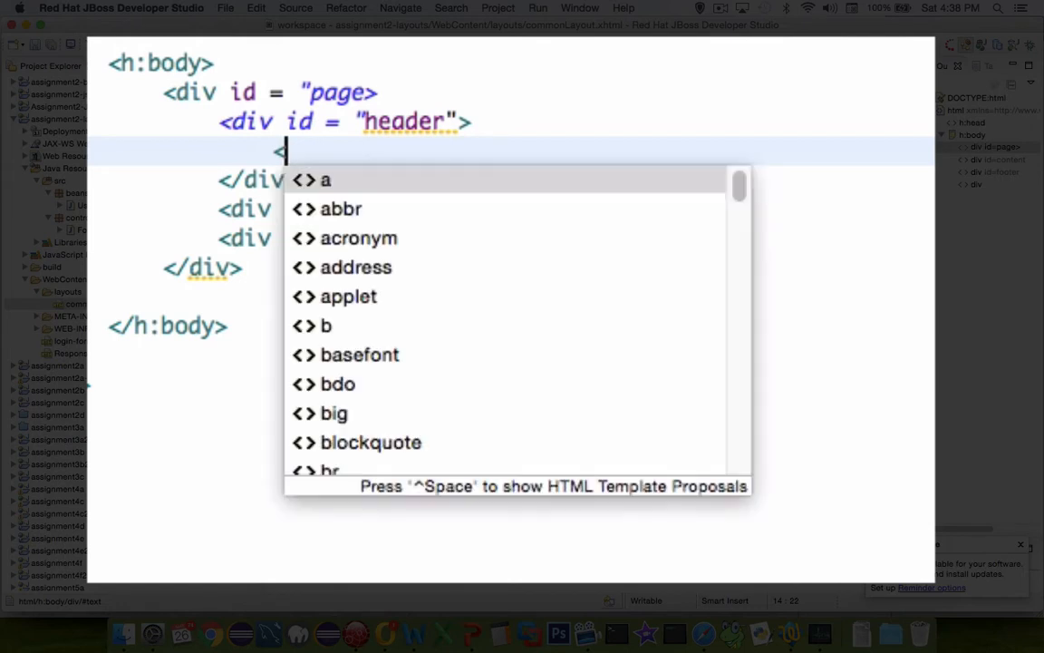
{"action": "type", "text": "ui:"}
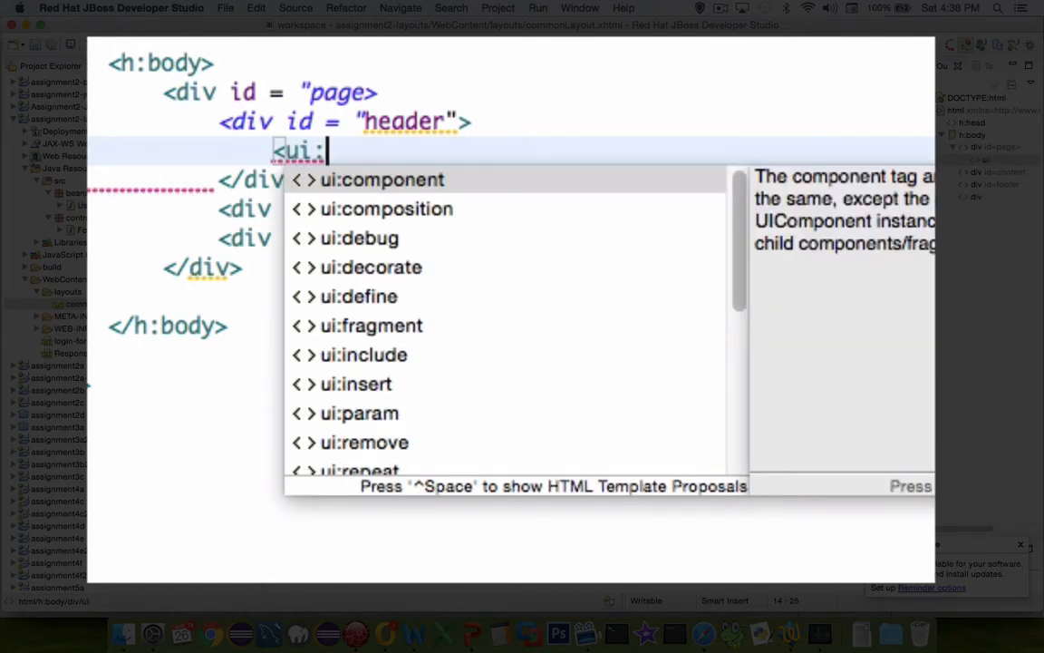
{"action": "type", "text": "insert"}
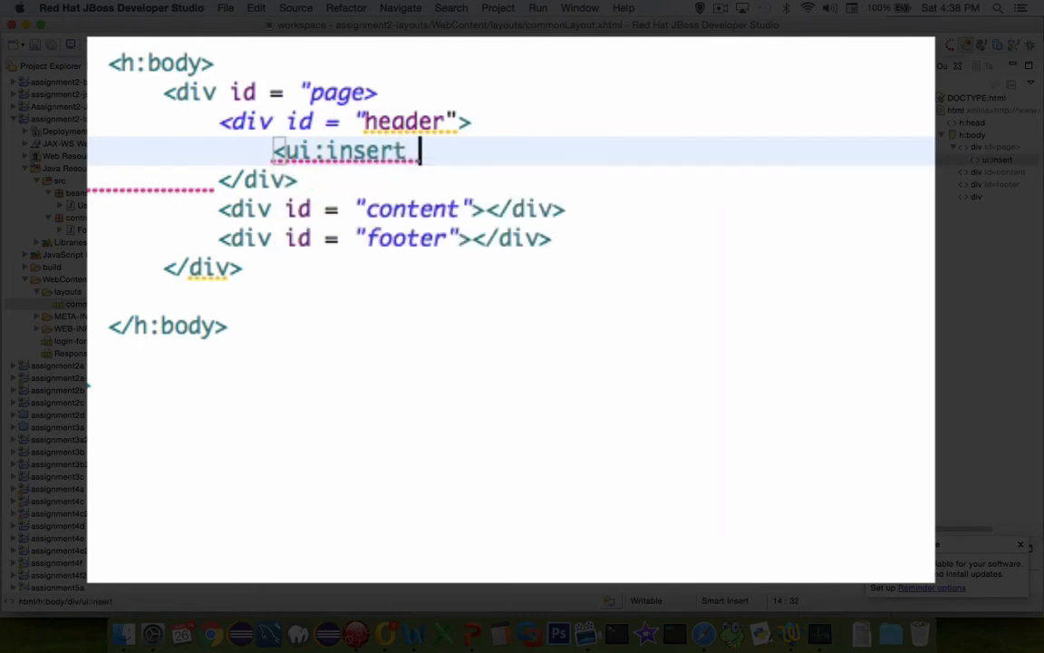
{"action": "type", "text": " name="}
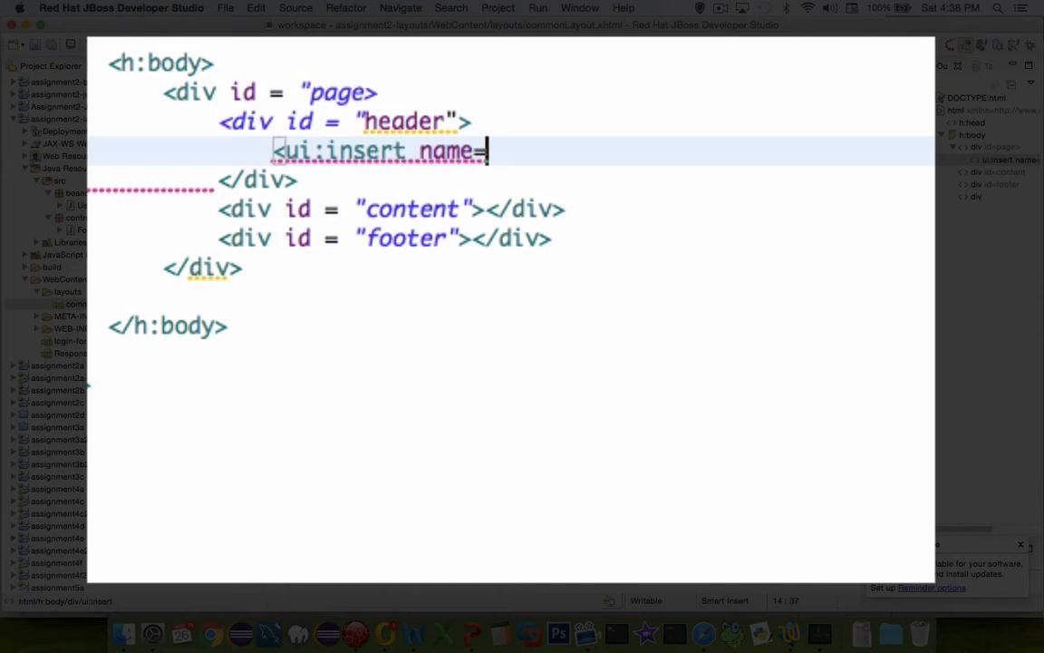
{"action": "type", "text": "\"hed"}
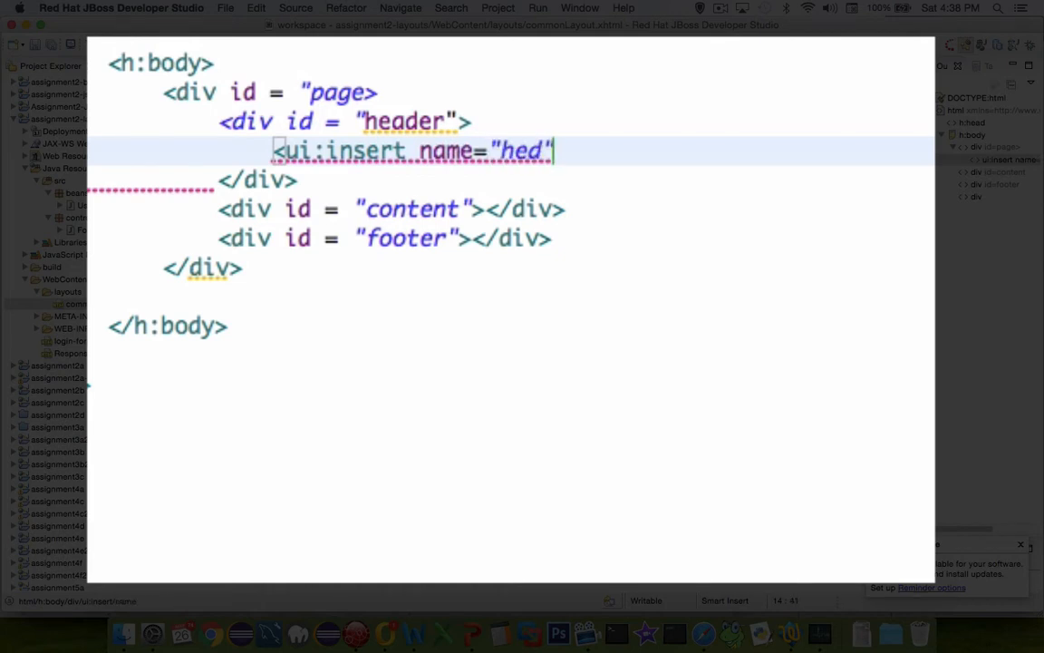
{"action": "type", "text": "der\"></ui:insert>"}
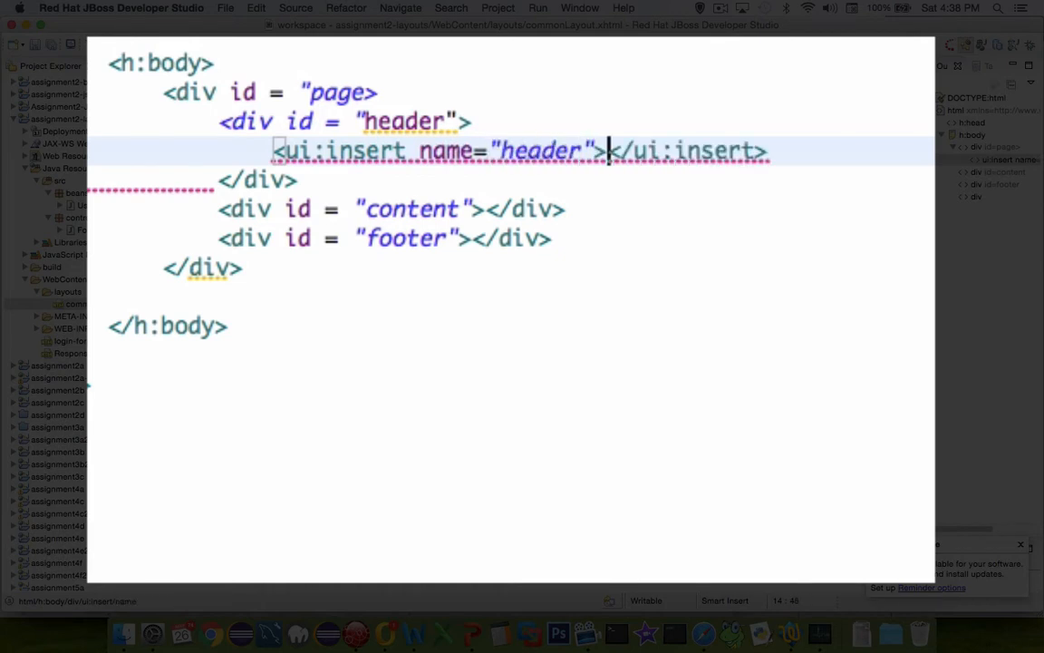
{"action": "key", "text": "Return"}
{"action": "key", "text": "Return"}
{"action": "key", "text": "Up"}
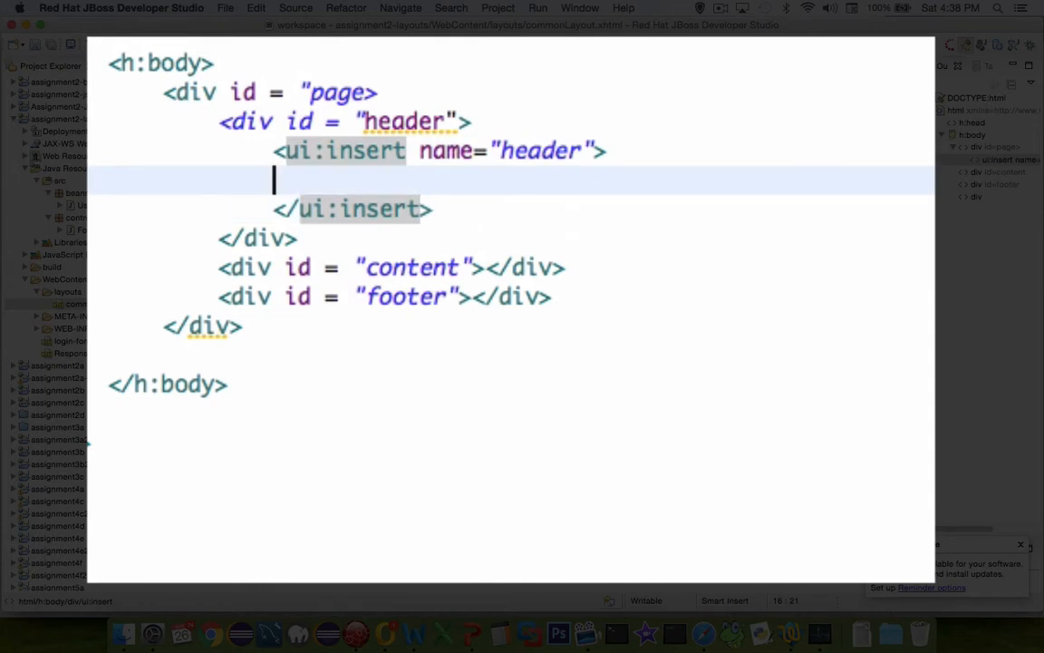
{"action": "key", "text": "Tab"}
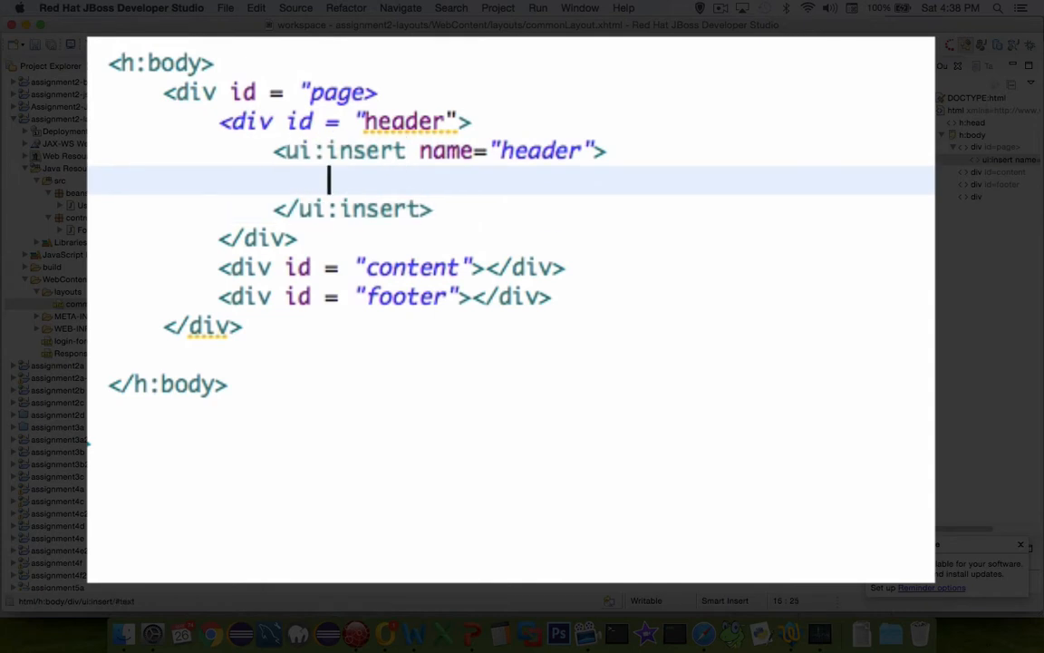
{"action": "type", "text": "<ui:i"}
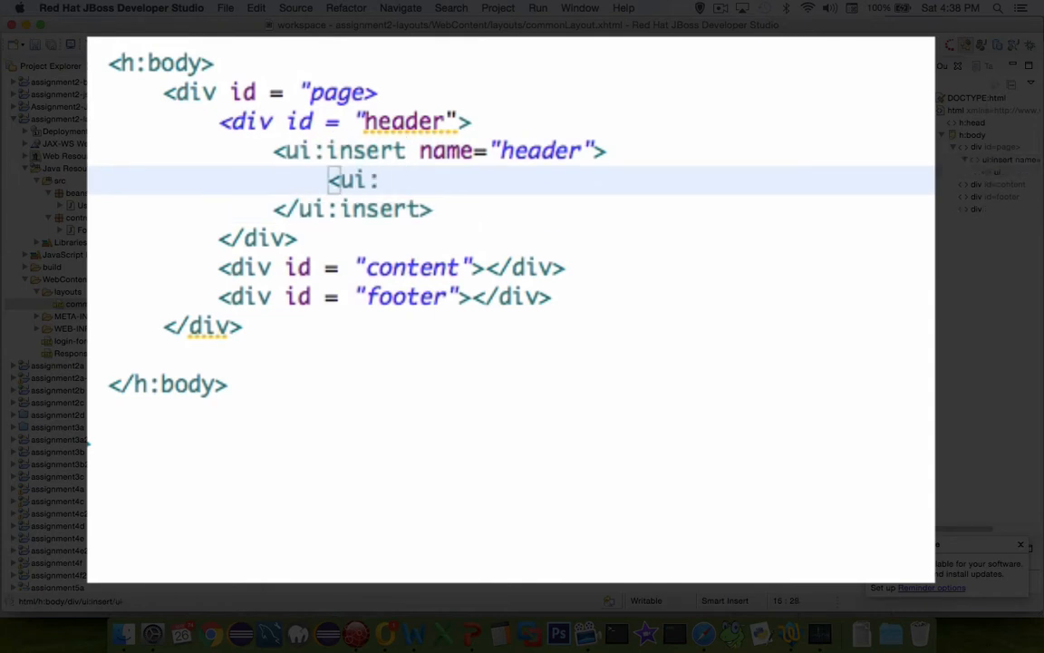
{"action": "type", "text": "nclude"}
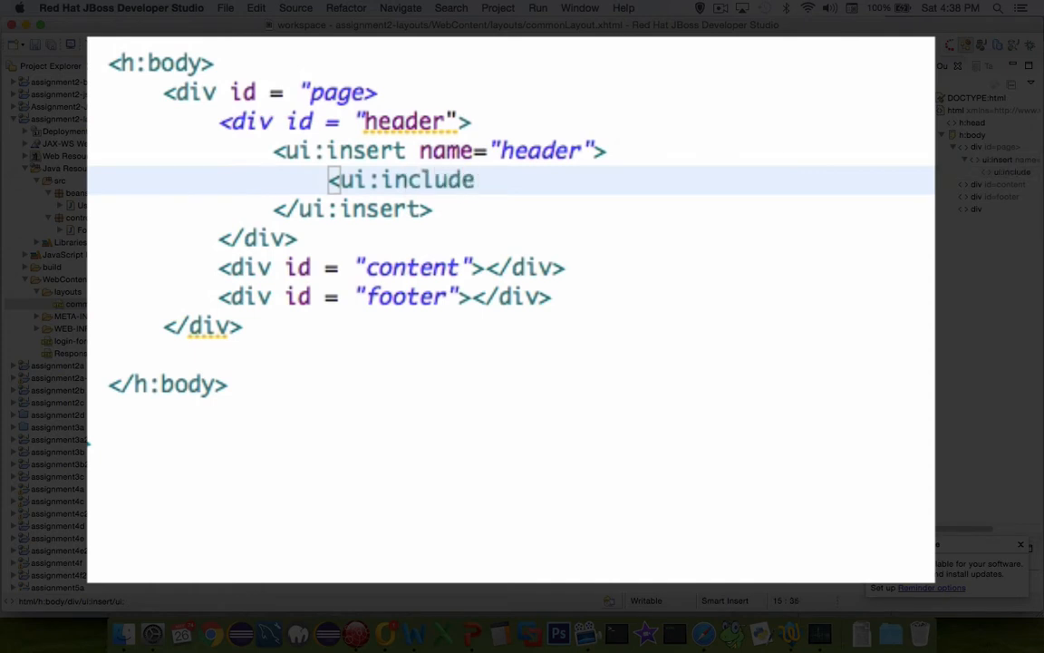
{"action": "type", "text": " an"}
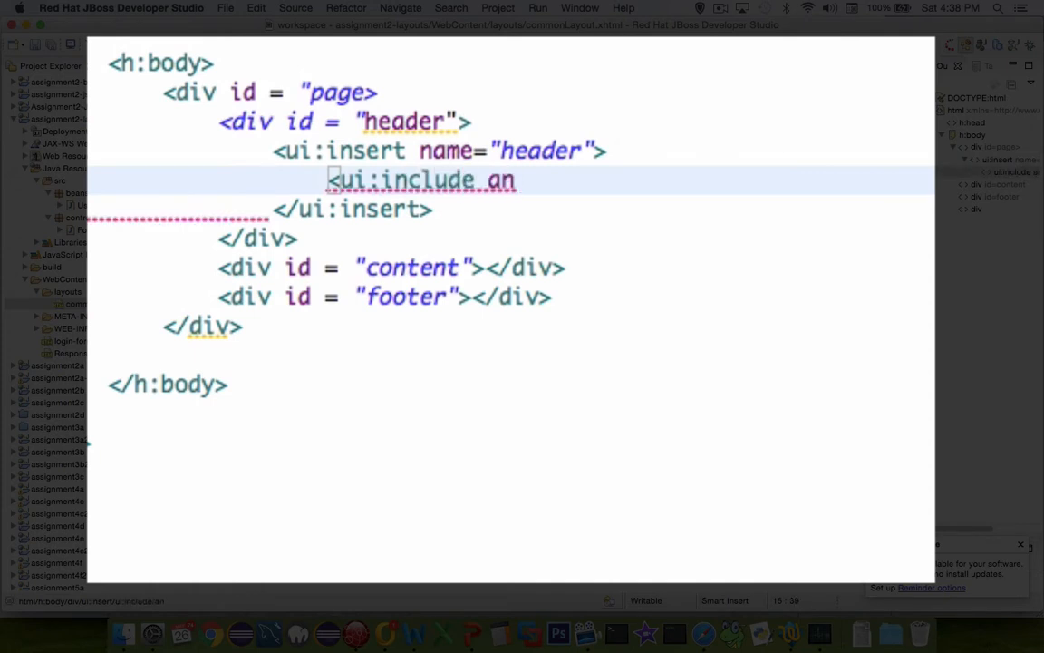
{"action": "key", "text": "BackSpace"}
{"action": "key", "text": "BackSpace"}
{"action": "type", "text": "src"}
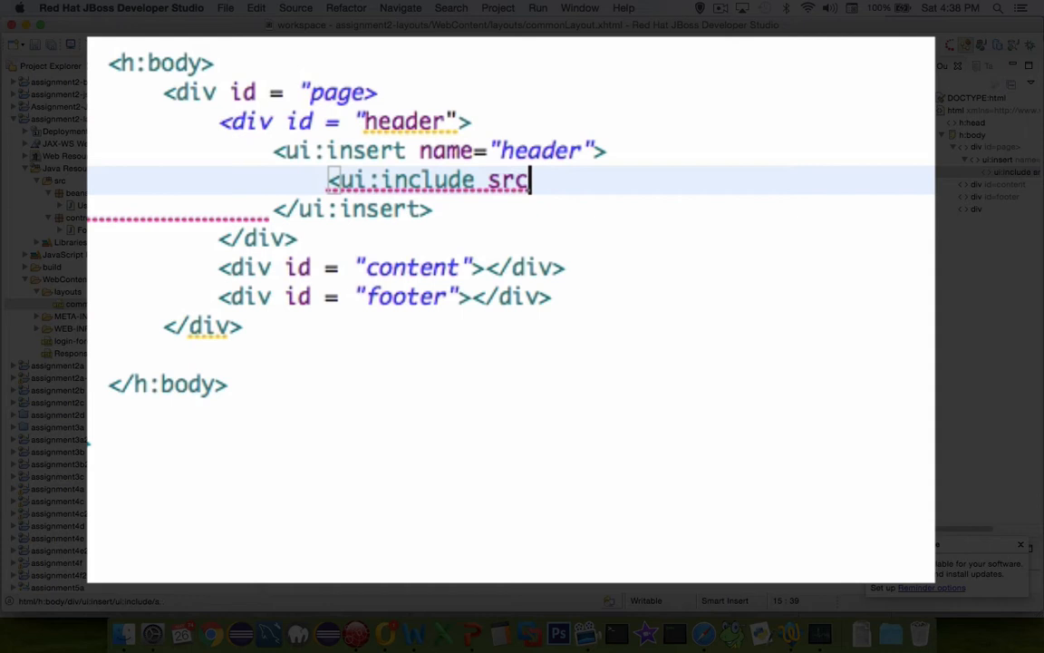
{"action": "type", "text": "=\""}
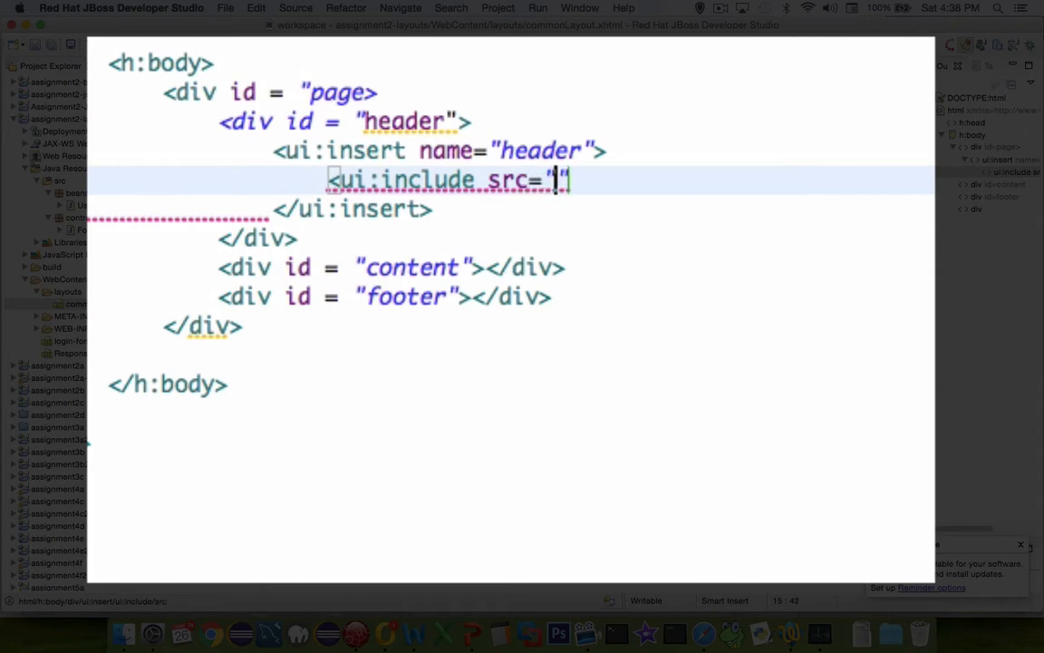
{"action": "key", "text": "ctrl+space"}
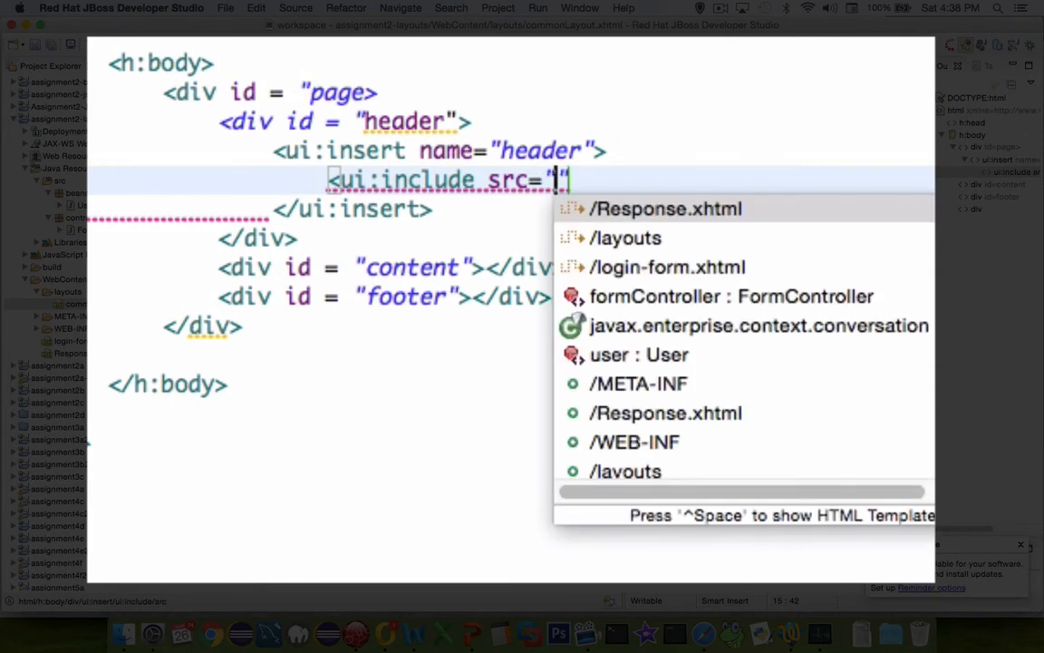
{"action": "type", "text": "/layo"}
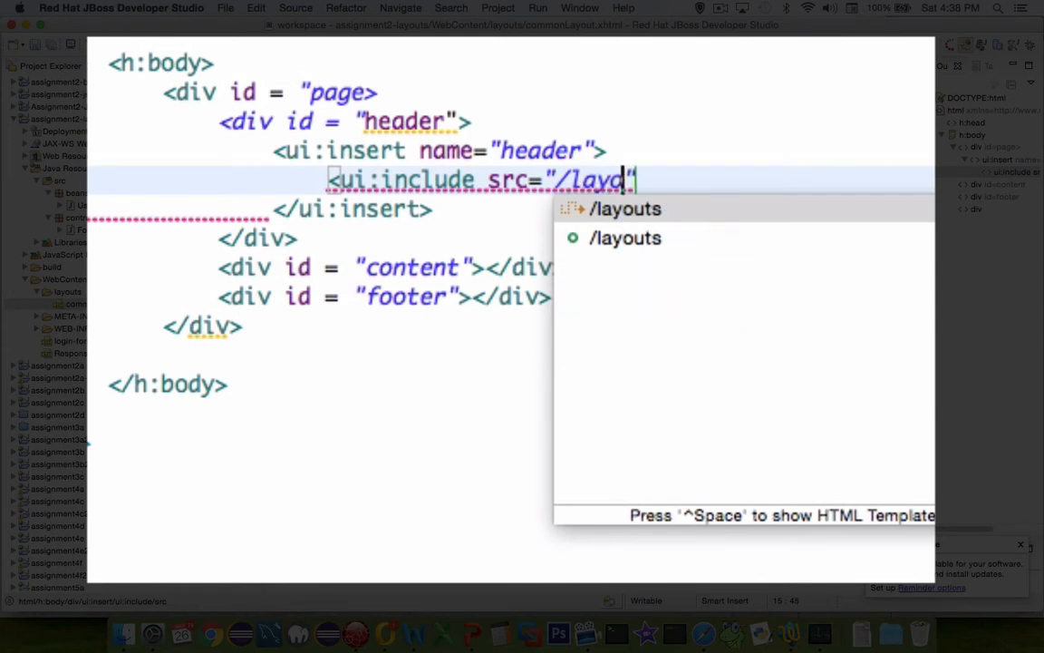
{"action": "type", "text": "uts"}
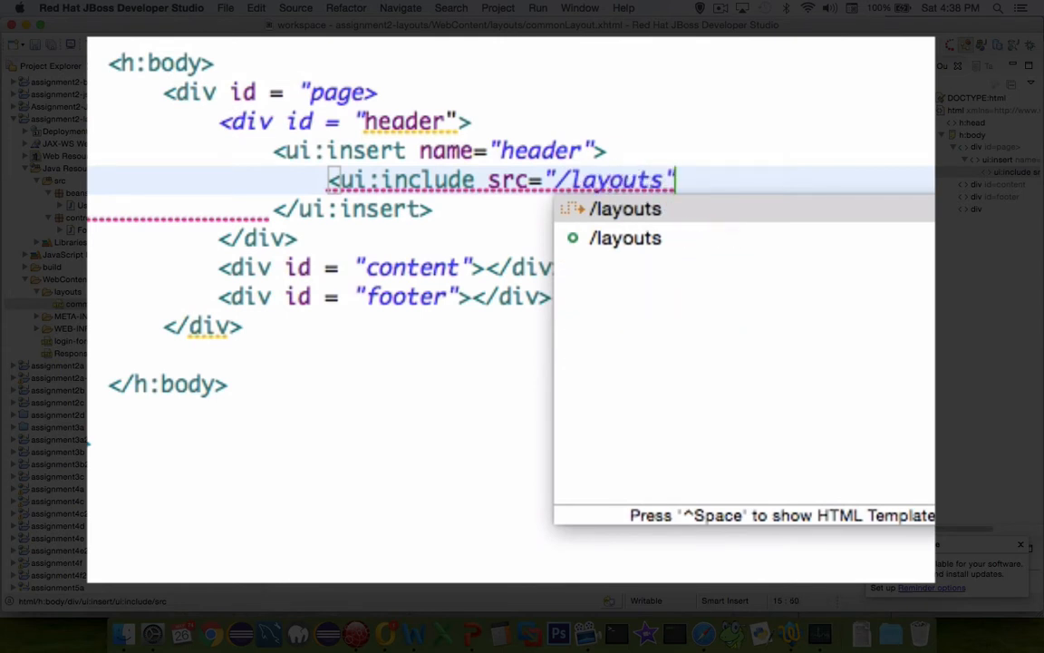
{"action": "type", "text": "/"}
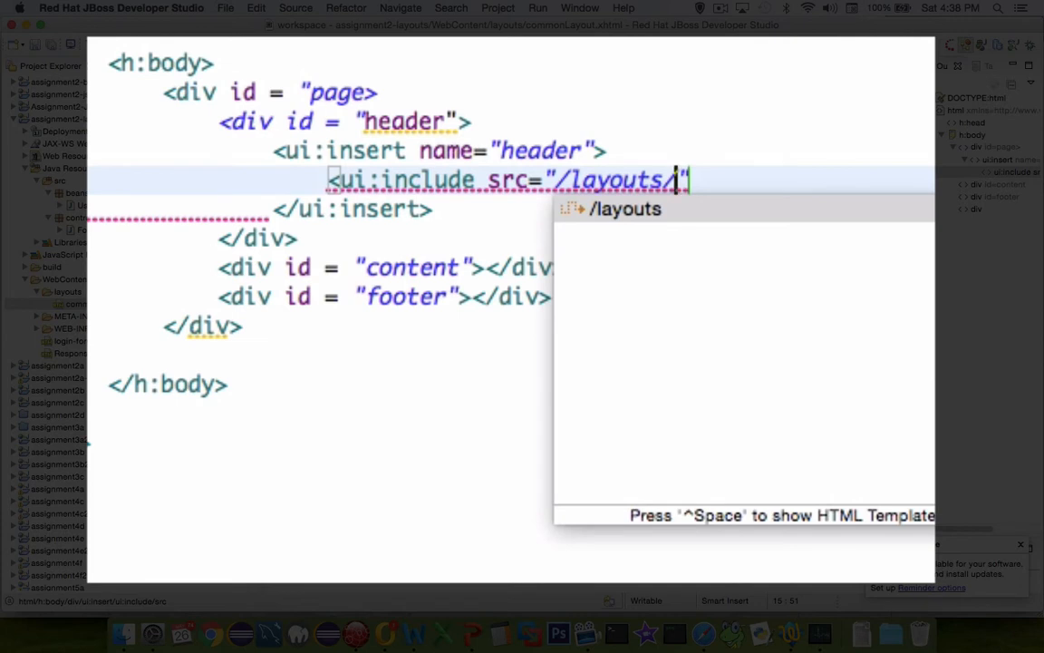
{"action": "key", "text": "Right"}
{"action": "type", "text": "/>"}
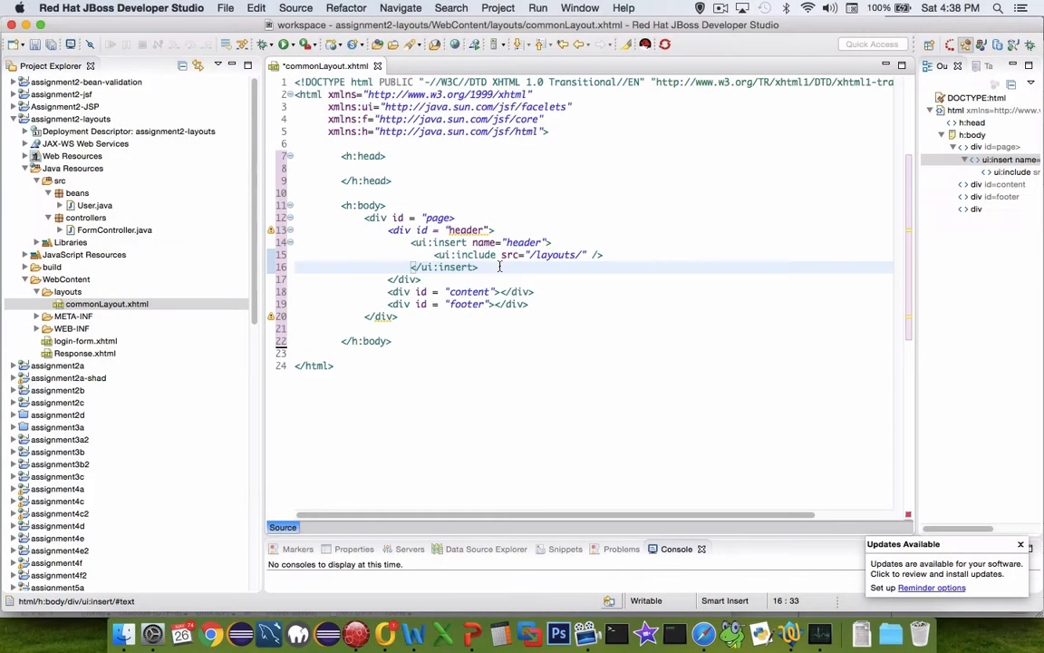
Copy the header insert block into the content div and rename its insert to content
{"action": "mouse_move", "coordinate": [493, 267]}
{"action": "left_mouse_down"}
{"action": "mouse_move", "coordinate": [433, 243]}
{"action": "mouse_move", "coordinate": [315, 243]}
{"action": "left_mouse_up"}
{"action": "key", "text": "super+c"}
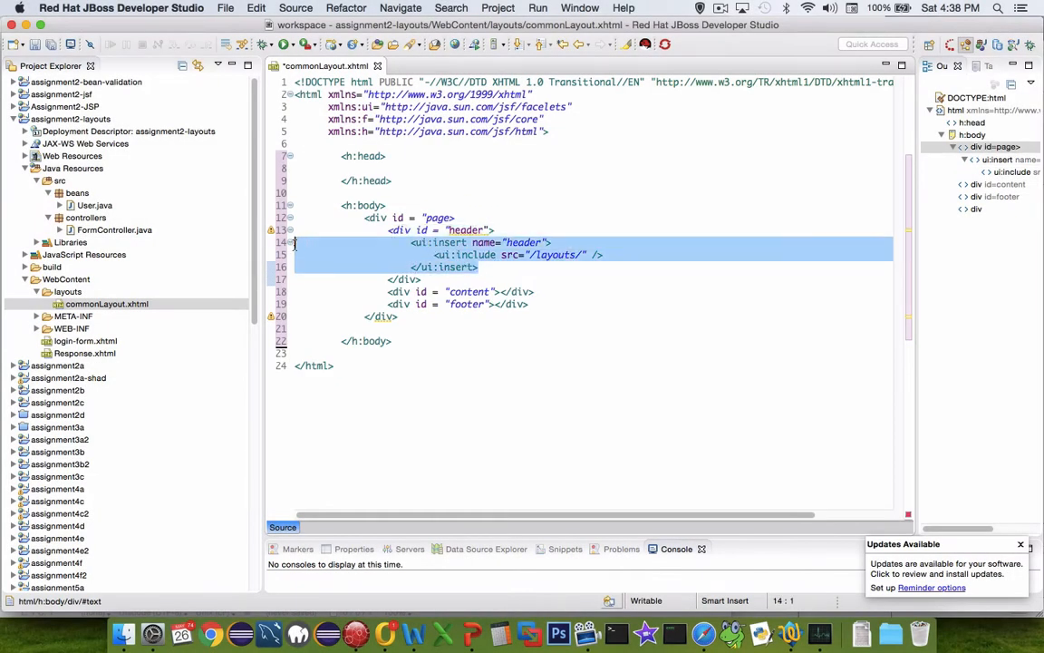
{"action": "left_click", "coordinate": [500, 292]}
{"action": "key", "text": "Return"}
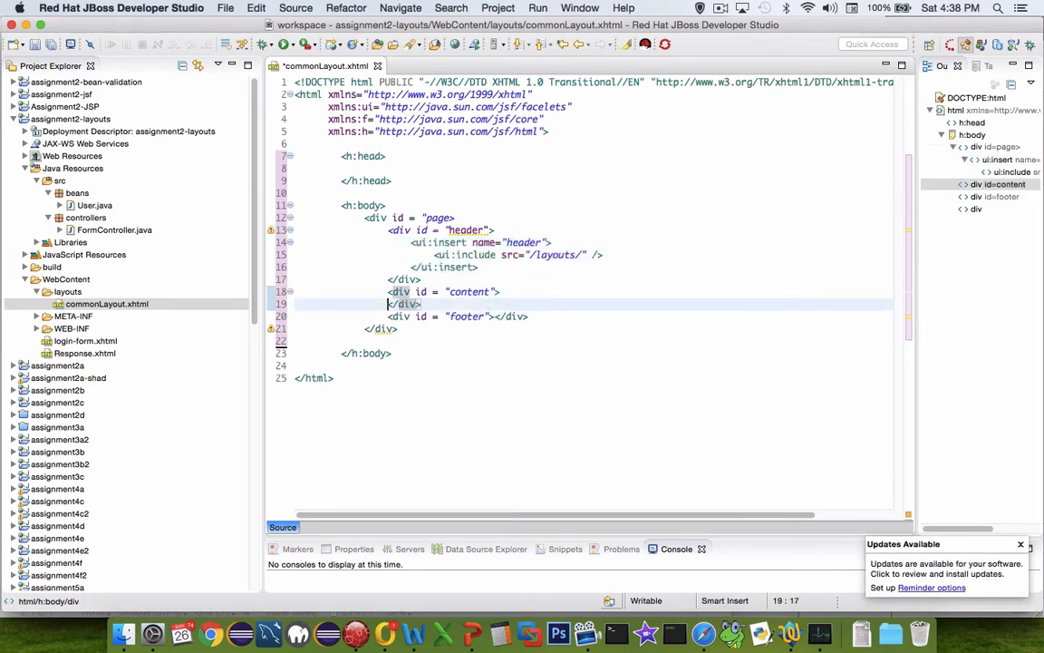
{"action": "key", "text": "Return"}
{"action": "left_click", "coordinate": [503, 304]}
{"action": "key", "text": "super+v"}
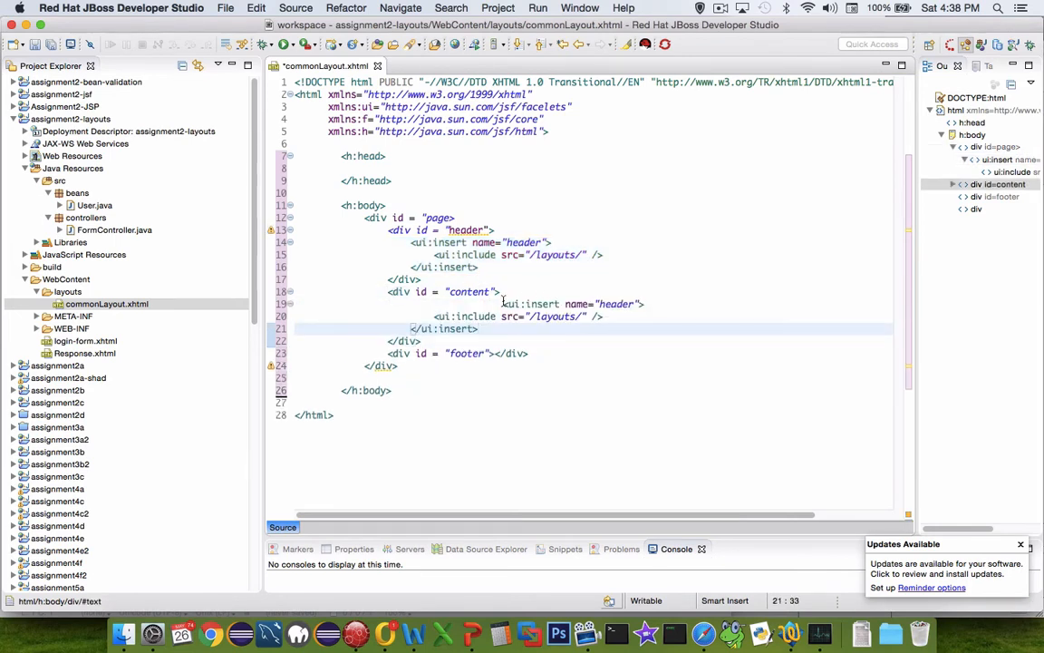
{"action": "left_click", "coordinate": [503, 303]}
{"action": "key", "text": "BackSpace"}
{"action": "key", "text": "BackSpace"}
{"action": "key", "text": "BackSpace"}
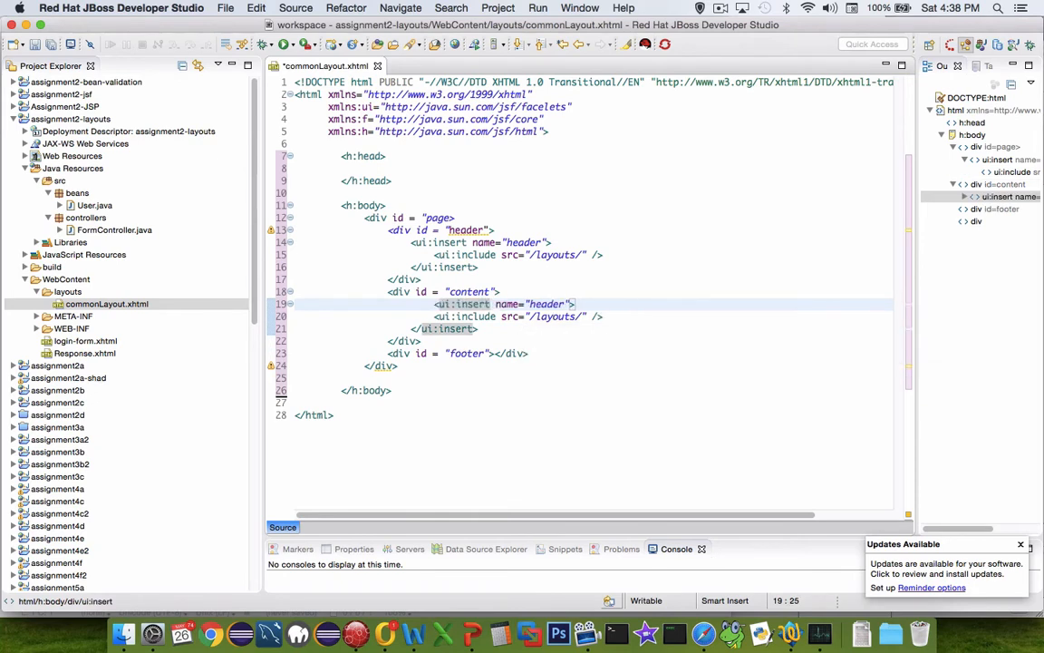
{"action": "double_click", "coordinate": [544, 304]}
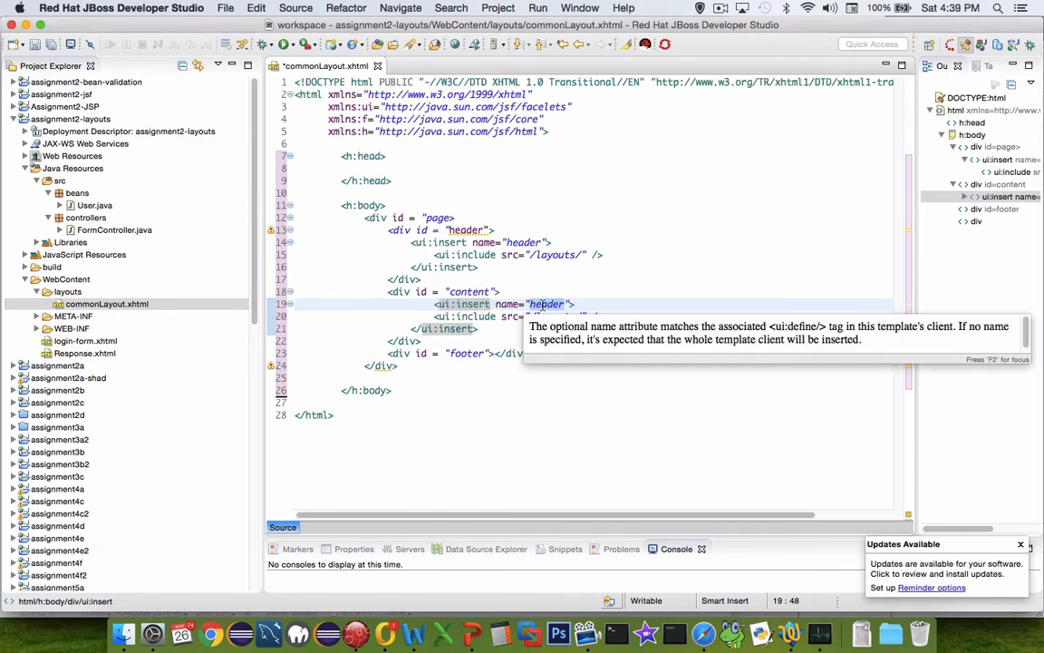
{"action": "type", "text": "content"}
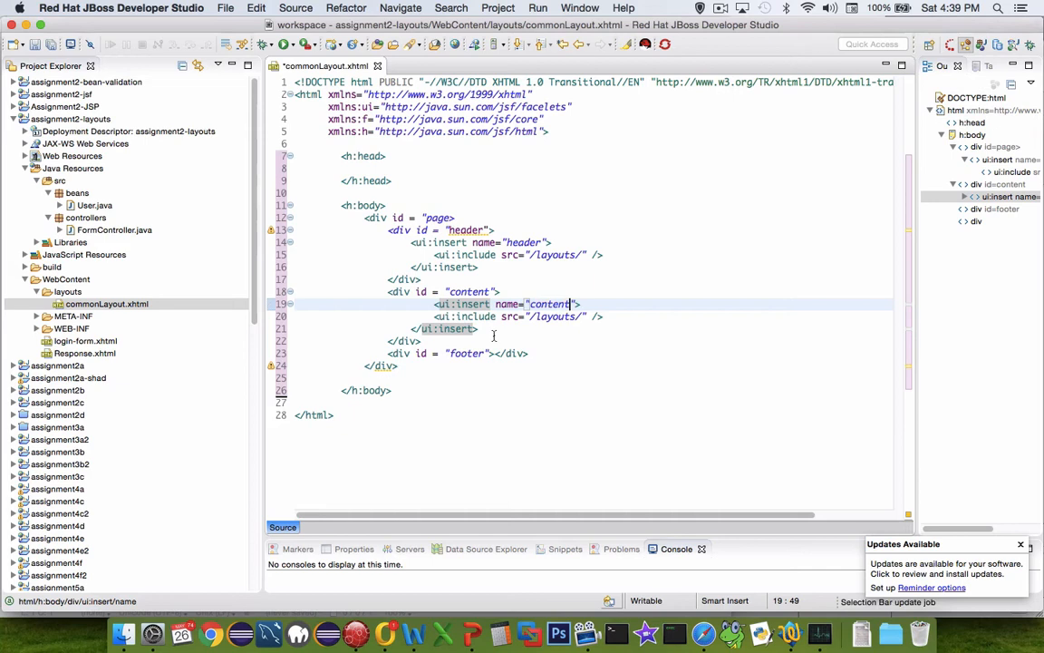
Paste the insert block into the footer div, rename it footer, and mark the blank file name in the header include path
{"action": "left_click", "coordinate": [490, 354]}
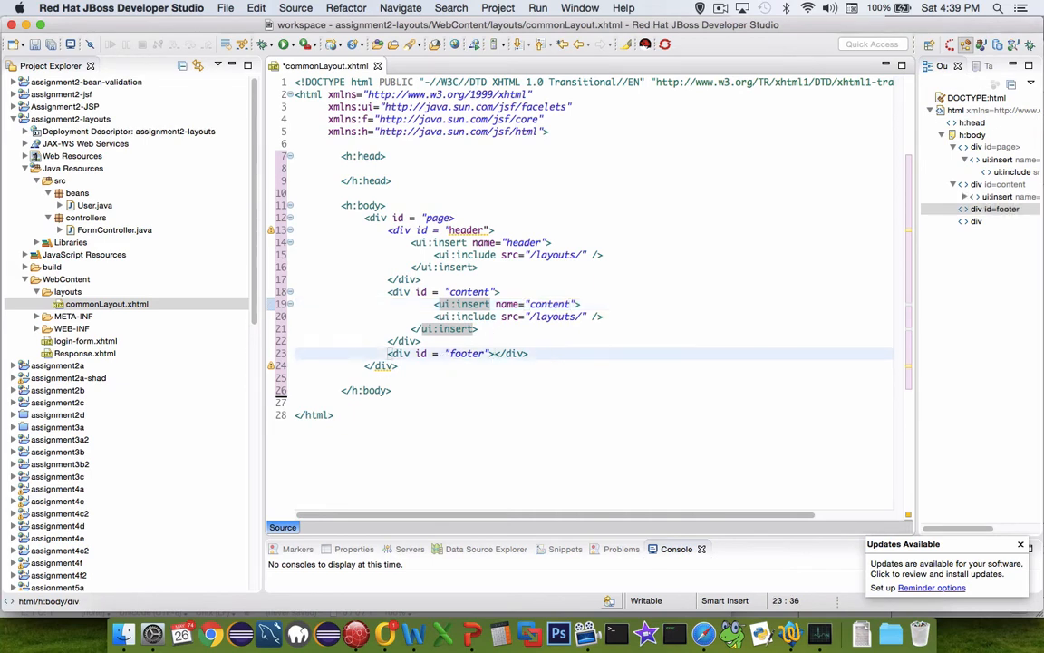
{"action": "key", "text": "Return"}
{"action": "key", "text": "super+v"}
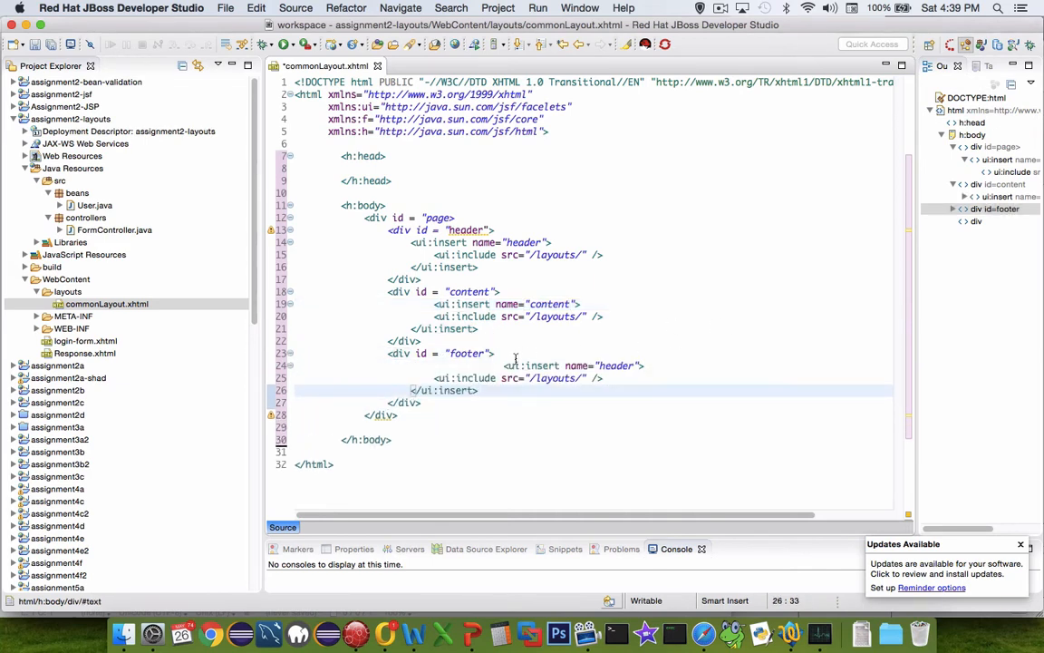
{"action": "left_click", "coordinate": [500, 366]}
{"action": "key", "text": "BackSpace"}
{"action": "key", "text": "BackSpace"}
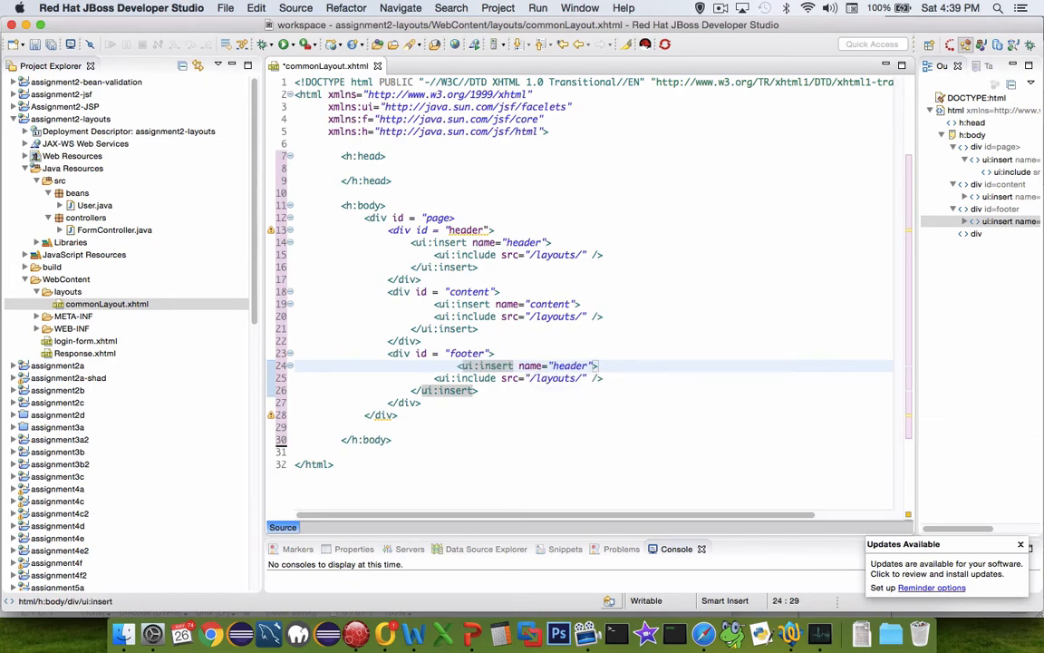
{"action": "key", "text": "BackSpace"}
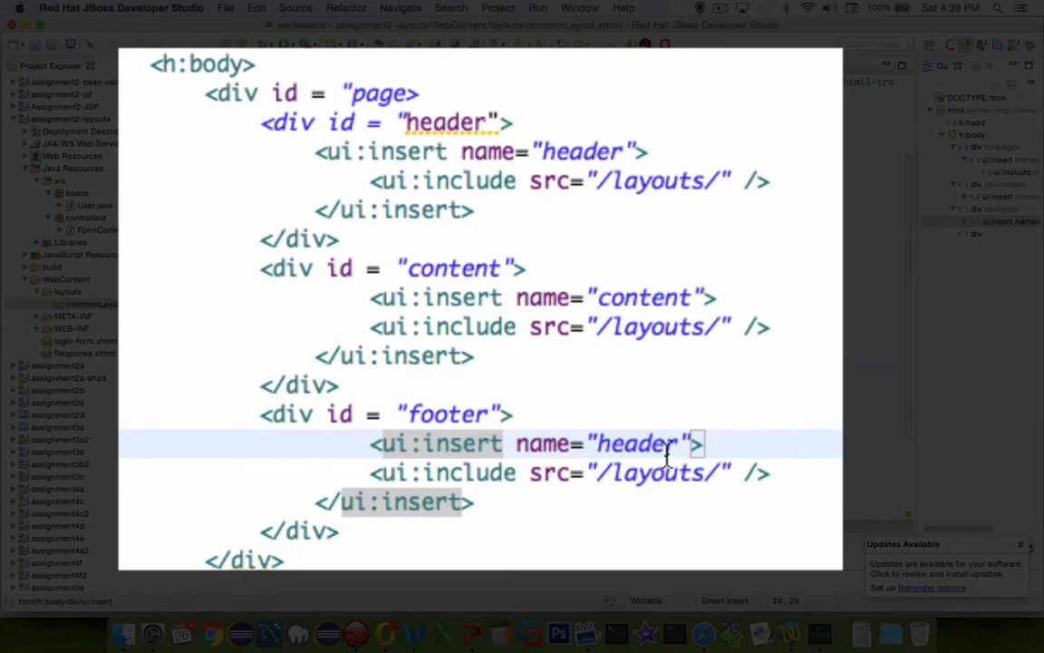
{"action": "double_click", "coordinate": [548, 365]}
{"action": "type", "text": "footer"}
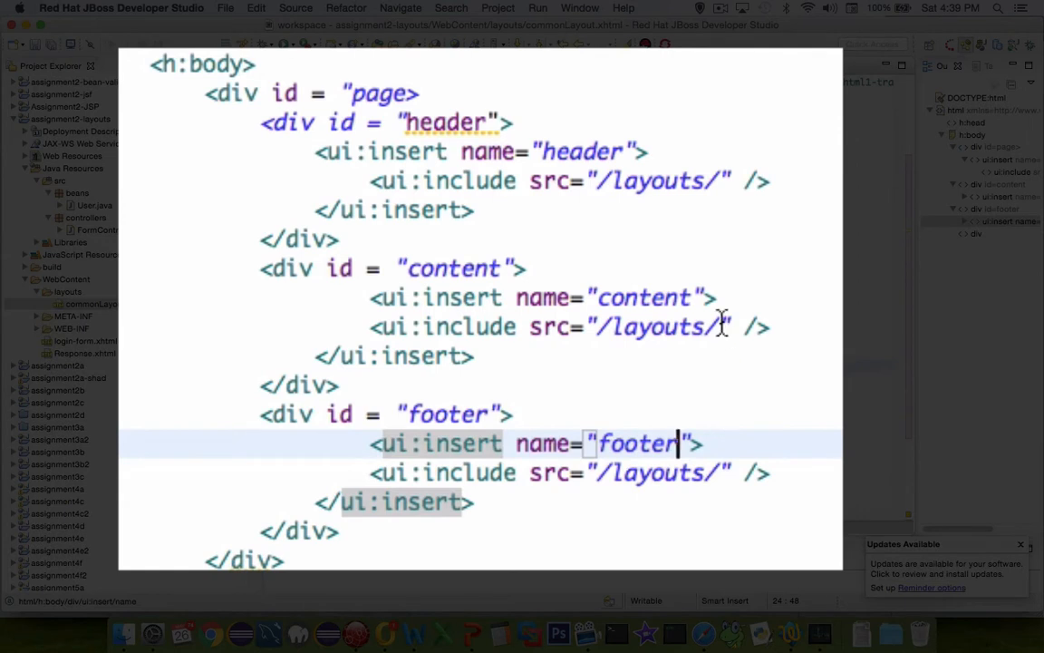
{"action": "left_click", "coordinate": [720, 182]}
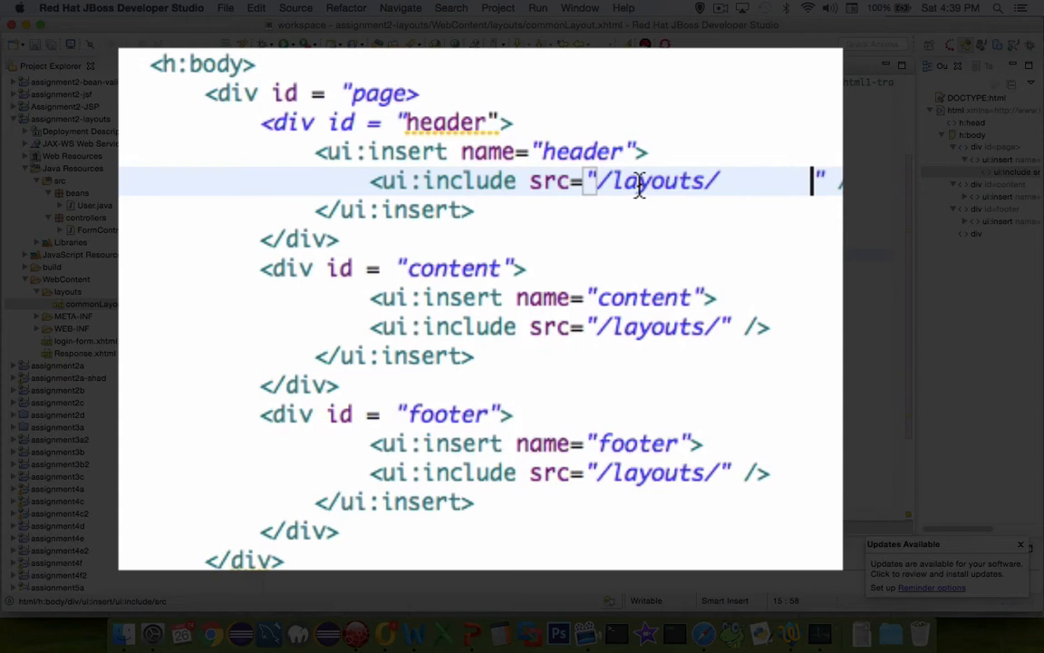
{"action": "left_click_drag", "start_coordinate": [609, 181], "coordinate": [813, 178]}
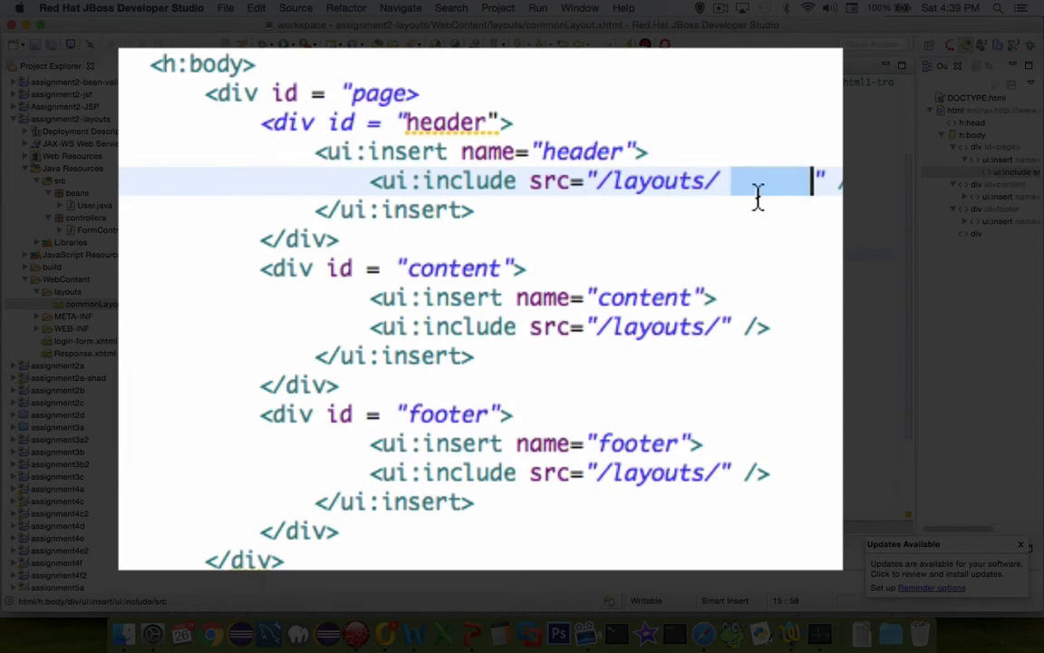
Create a new XHTML page named commonHeader.xhtml and move it into the layouts folder
{"action": "right_click", "coordinate": [63, 291]}
{"action": "mouse_move", "coordinate": [128, 199]}
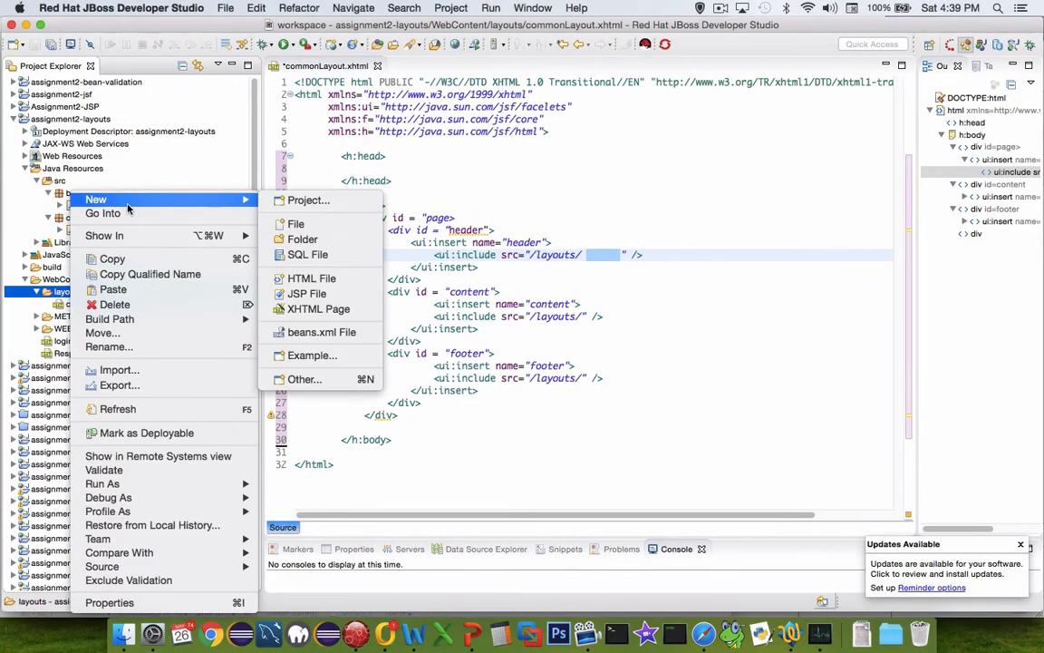
{"action": "left_click", "coordinate": [308, 309]}
{"action": "type", "text": "common"}
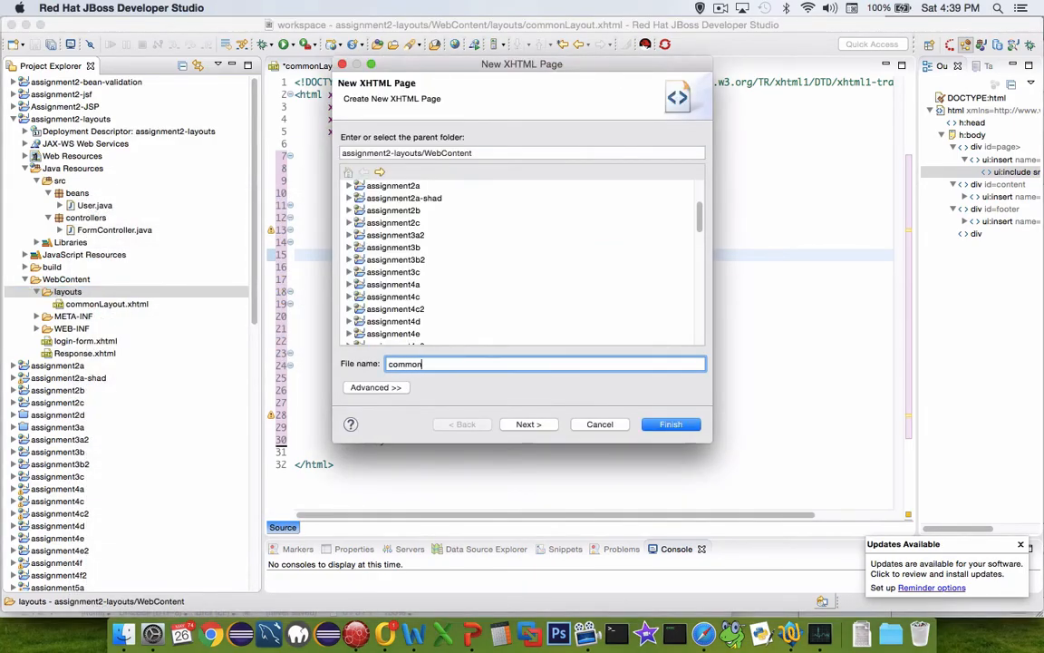
{"action": "type", "text": "Header.xh"}
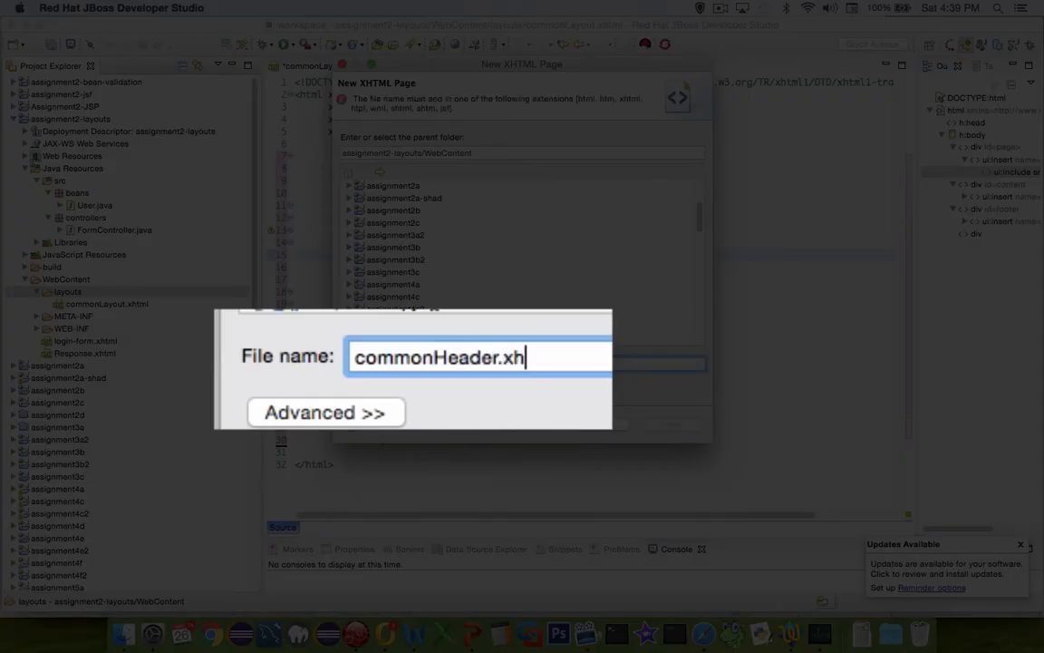
{"action": "type", "text": "tml"}
{"action": "key", "text": "Return"}
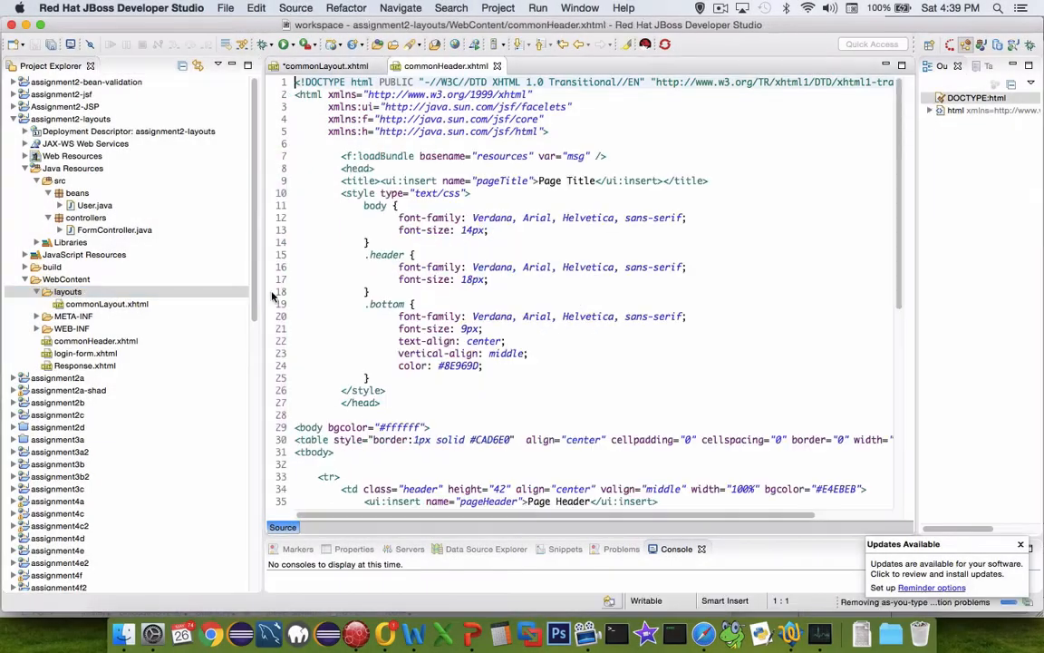
{"action": "left_click_drag", "start_coordinate": [88, 341], "coordinate": [80, 293]}
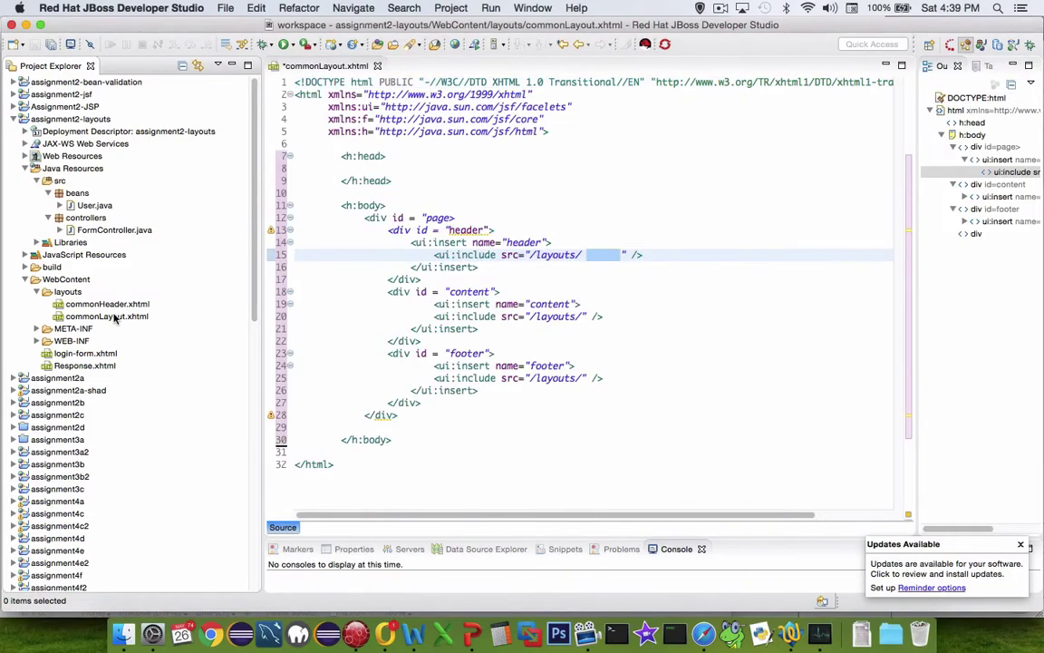
Strip commonHeader.xhtml down to a bare html element by deleting the generated head and body, then save it
{"action": "left_click", "coordinate": [115, 318]}
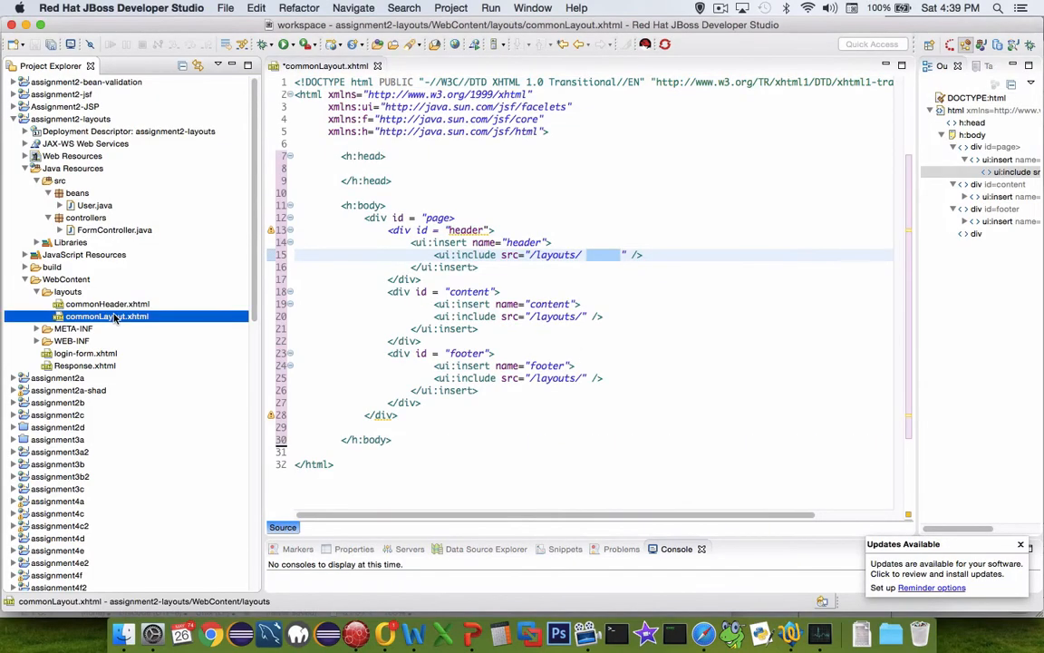
{"action": "left_click", "coordinate": [116, 306]}
{"action": "double_click", "coordinate": [116, 306]}
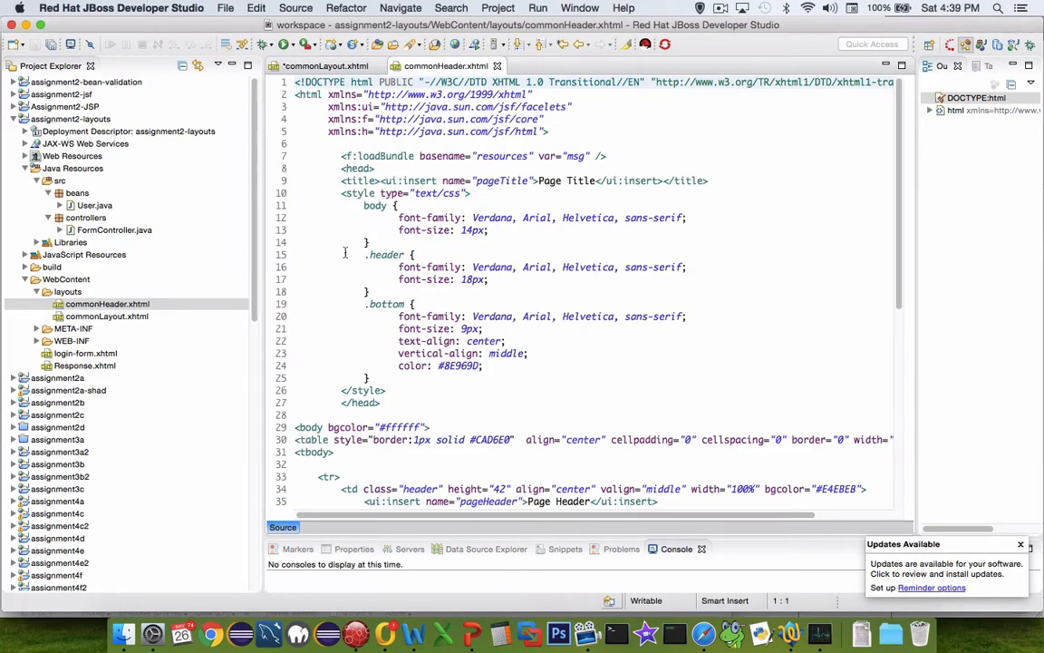
{"action": "mouse_move", "coordinate": [331, 158]}
{"action": "left_mouse_down"}
{"action": "mouse_move", "coordinate": [441, 491]}
{"action": "mouse_move", "coordinate": [448, 477]}
{"action": "left_mouse_up"}
{"action": "key", "text": "Delete"}
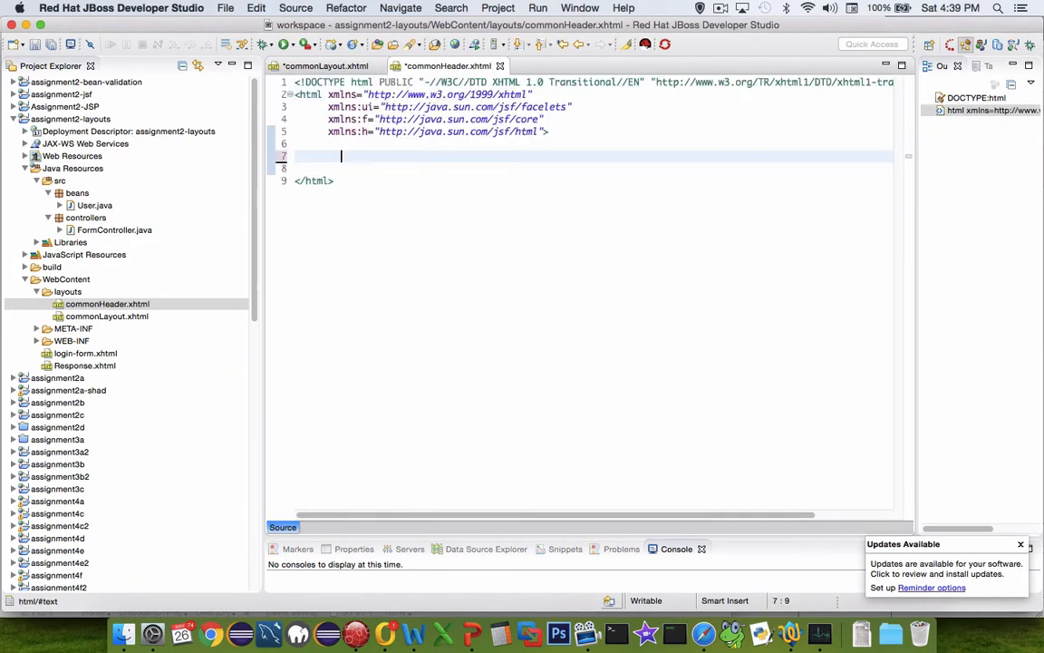
{"action": "key", "text": "super+s"}
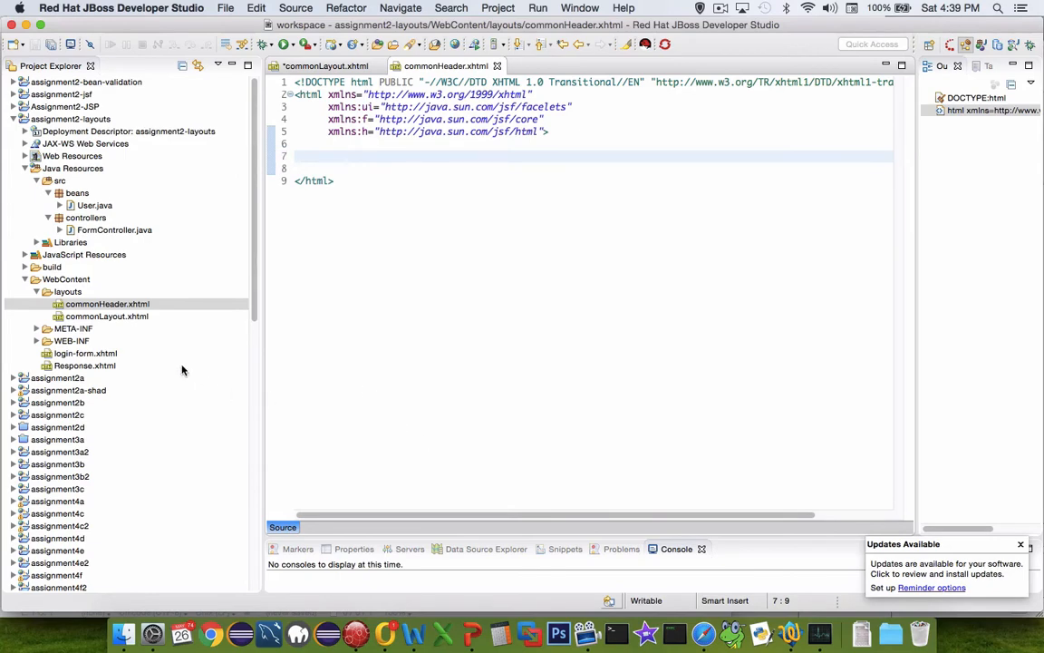
In commonLayout.xhtml set the header include src to /layouts/commonHeader.xhtml and copy the file name
{"action": "double_click", "coordinate": [122, 317]}
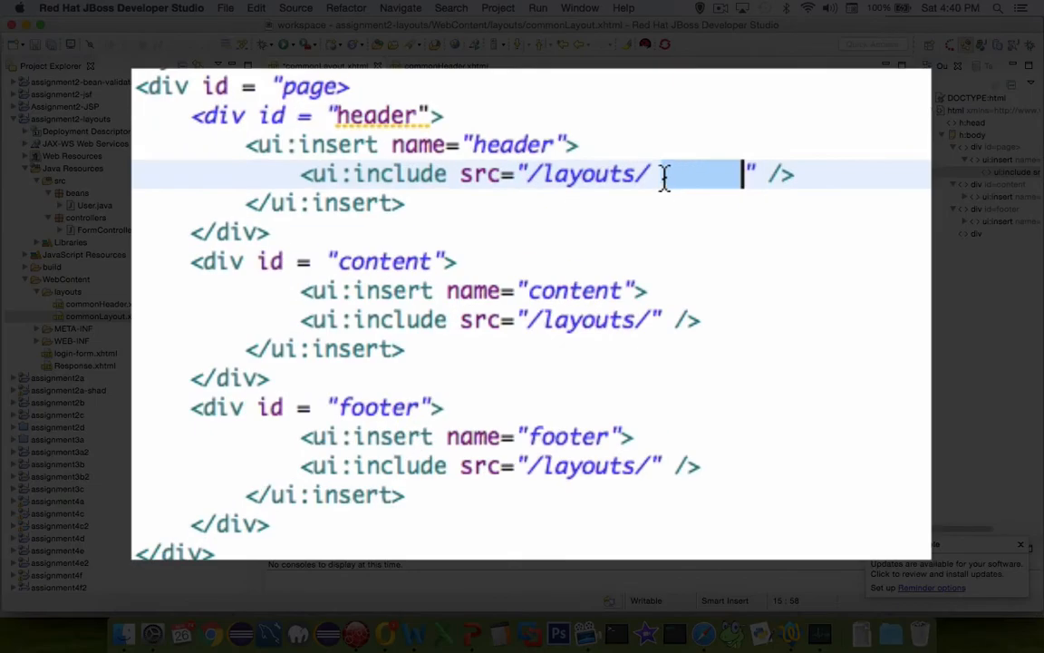
{"action": "left_click", "coordinate": [589, 254]}
{"action": "key", "text": "Right"}
{"action": "key", "text": "Right"}
{"action": "key", "text": "Right"}
{"action": "key", "text": "Right"}
{"action": "key", "text": "Right"}
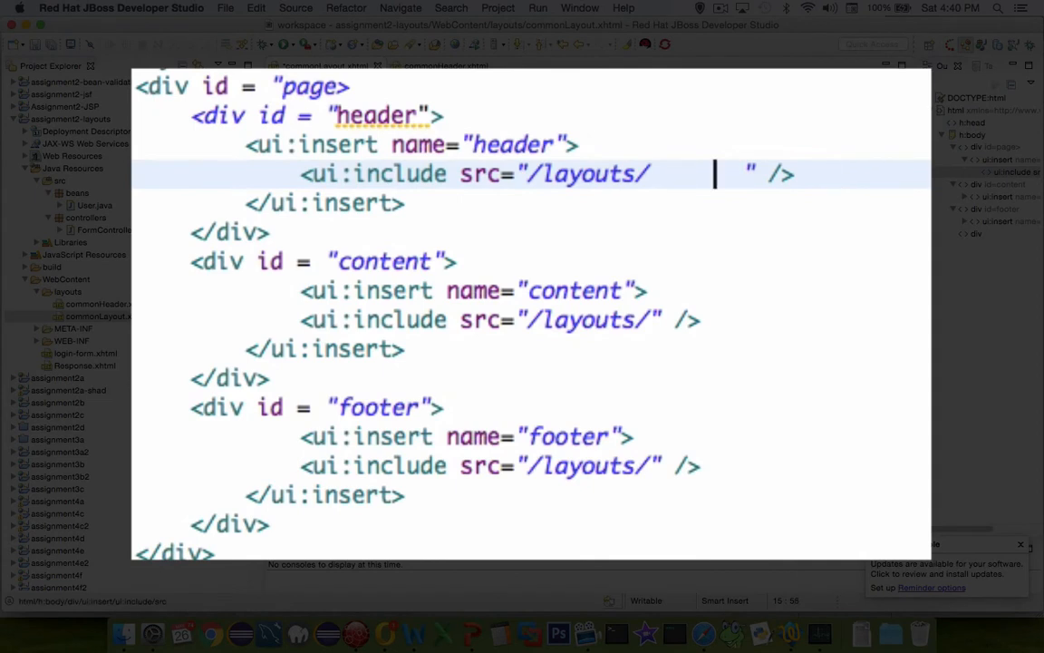
{"action": "key", "text": "Right"}
{"action": "key", "text": "BackSpace"}
{"action": "key", "text": "BackSpace"}
{"action": "key", "text": "BackSpace"}
{"action": "key", "text": "BackSpace"}
{"action": "key", "text": "BackSpace"}
{"action": "key", "text": "BackSpace"}
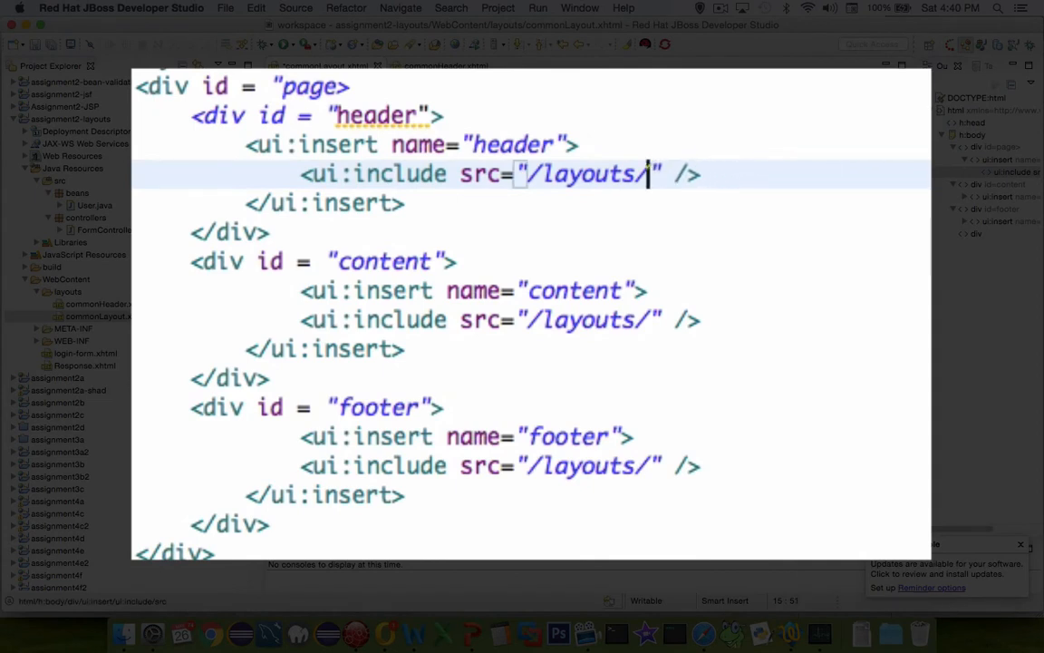
{"action": "type", "text": "commonH"}
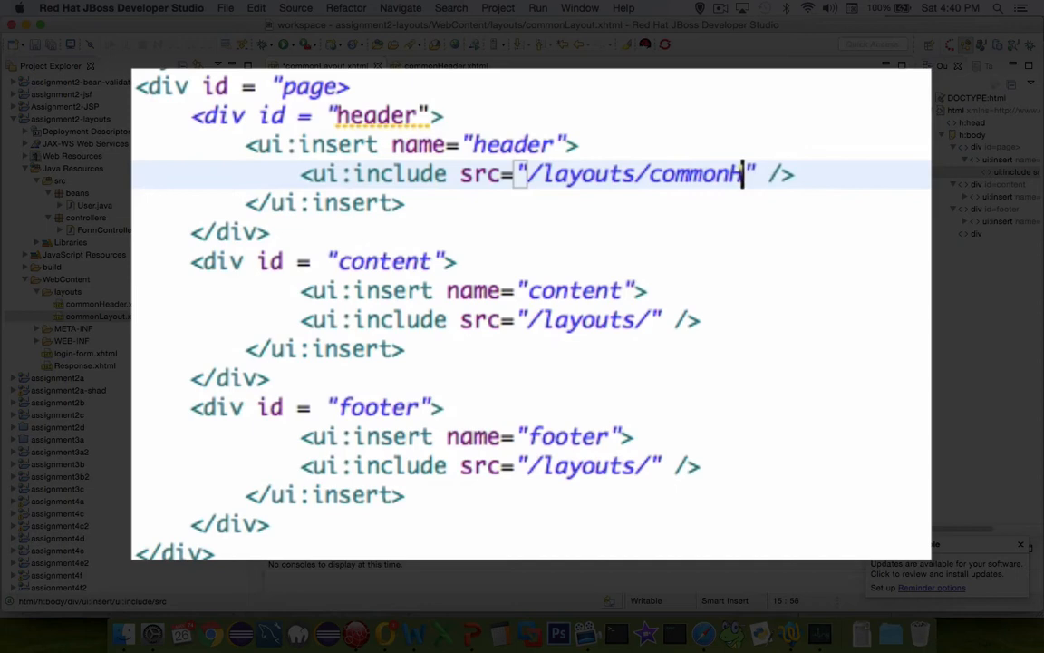
{"action": "type", "text": "eader.xhtml"}
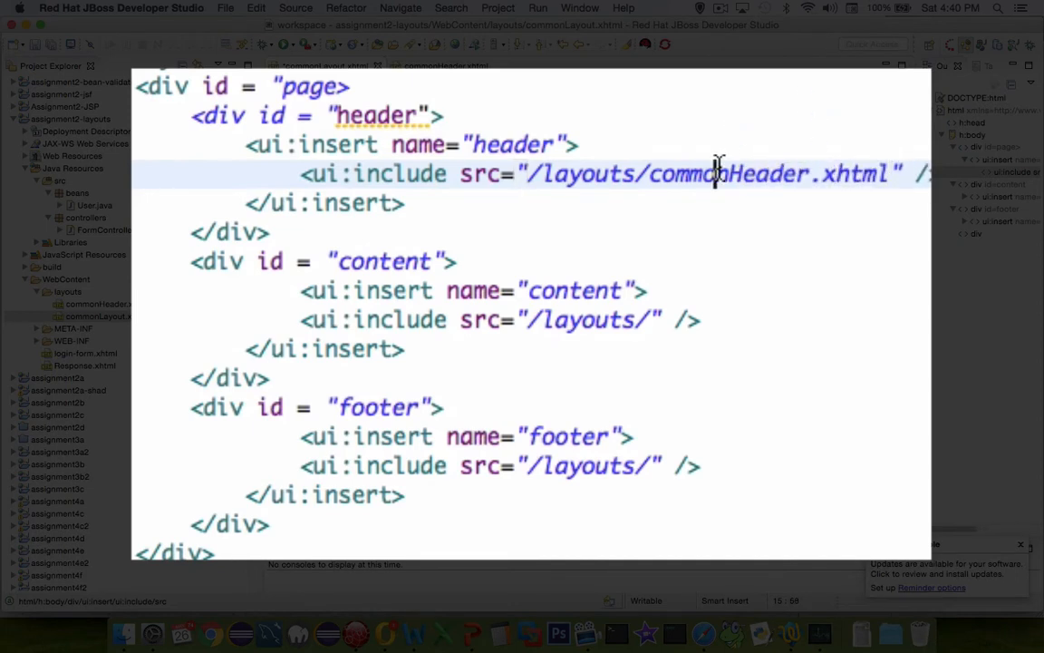
{"action": "left_click", "coordinate": [671, 172]}
{"action": "left_click_drag", "start_coordinate": [650, 174], "coordinate": [892, 164]}
{"action": "key", "text": "super+c"}
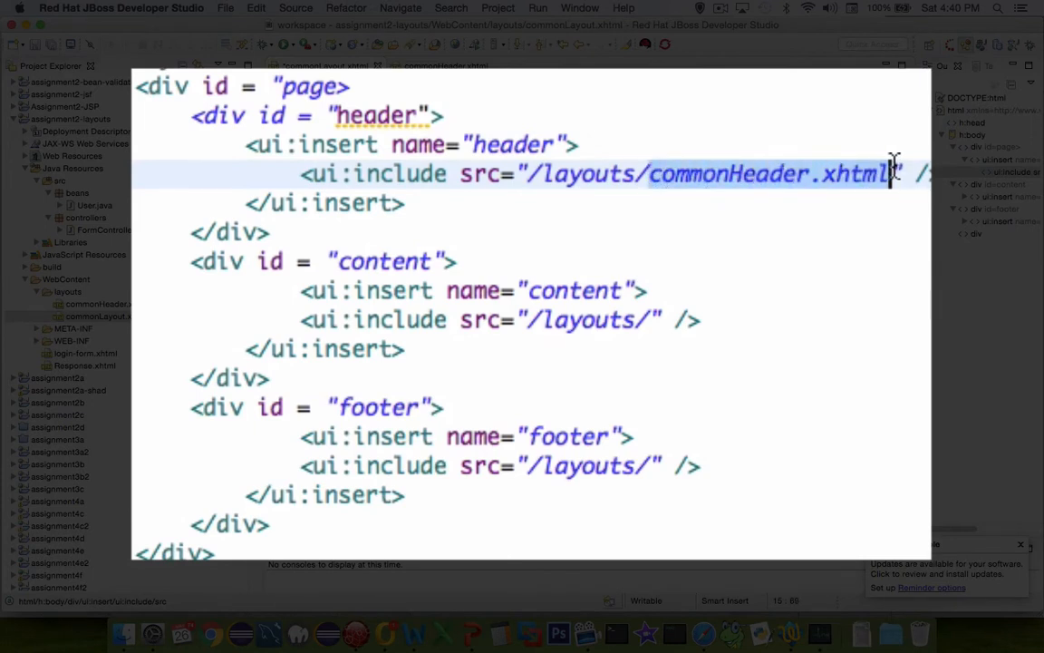
Point the content and footer includes at /layouts/commonContent.xhtml and /layouts/commonFooter.xhtml
{"action": "left_click", "coordinate": [669, 317]}
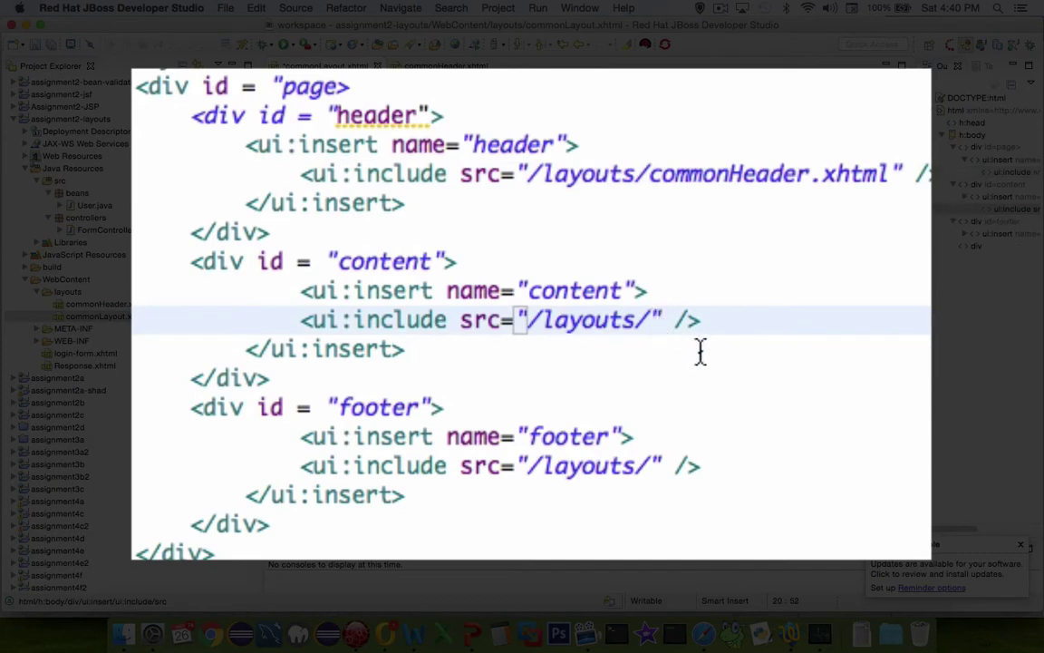
{"action": "key", "text": "Left"}
{"action": "key", "text": "super+v"}
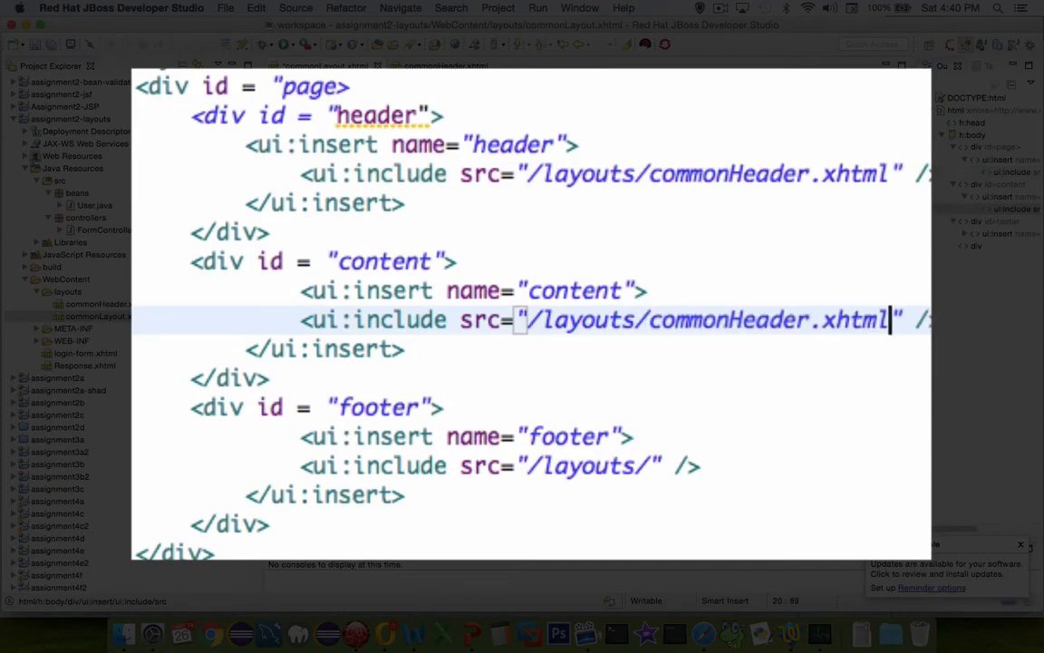
{"action": "key", "text": "Right"}
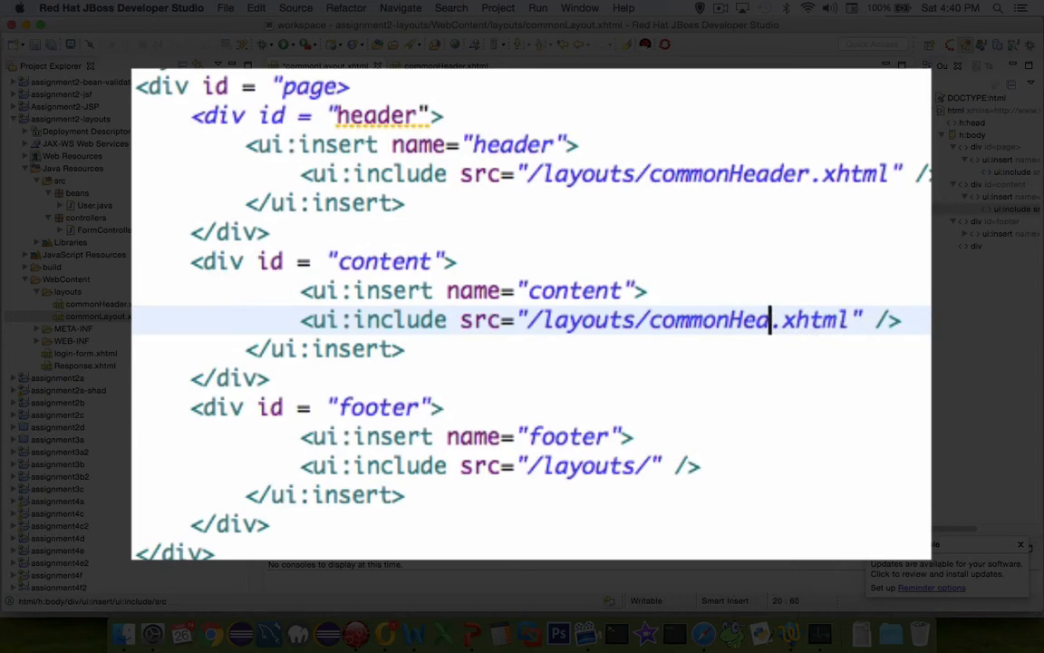
{"action": "key", "text": "BackSpace"}
{"action": "key", "text": "BackSpace"}
{"action": "key", "text": "BackSpace"}
{"action": "type", "text": "Con"}
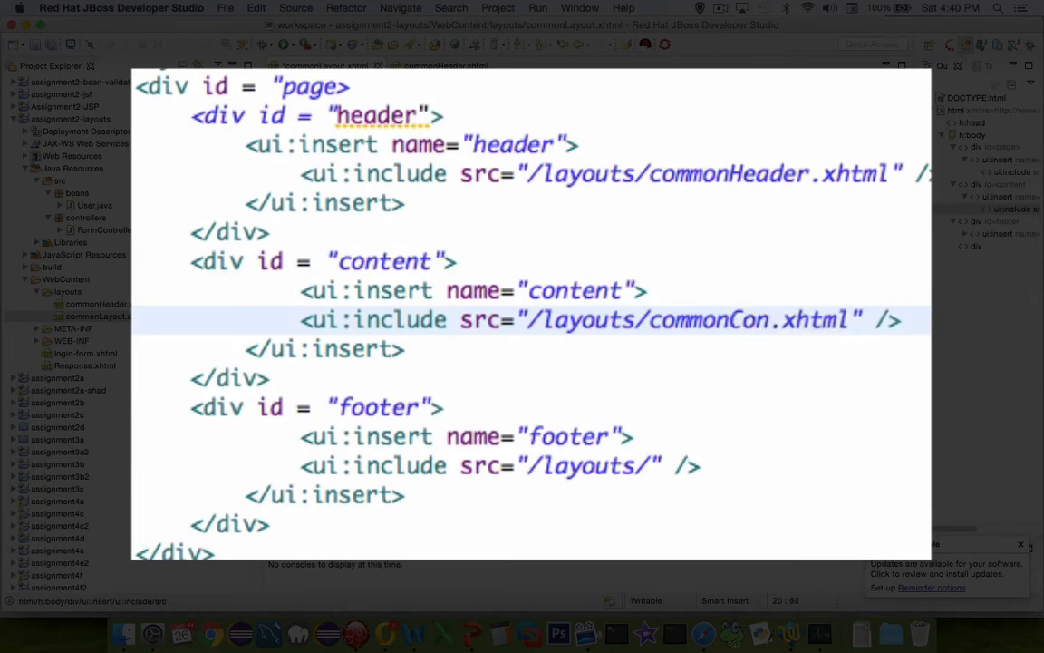
{"action": "type", "text": "tent"}
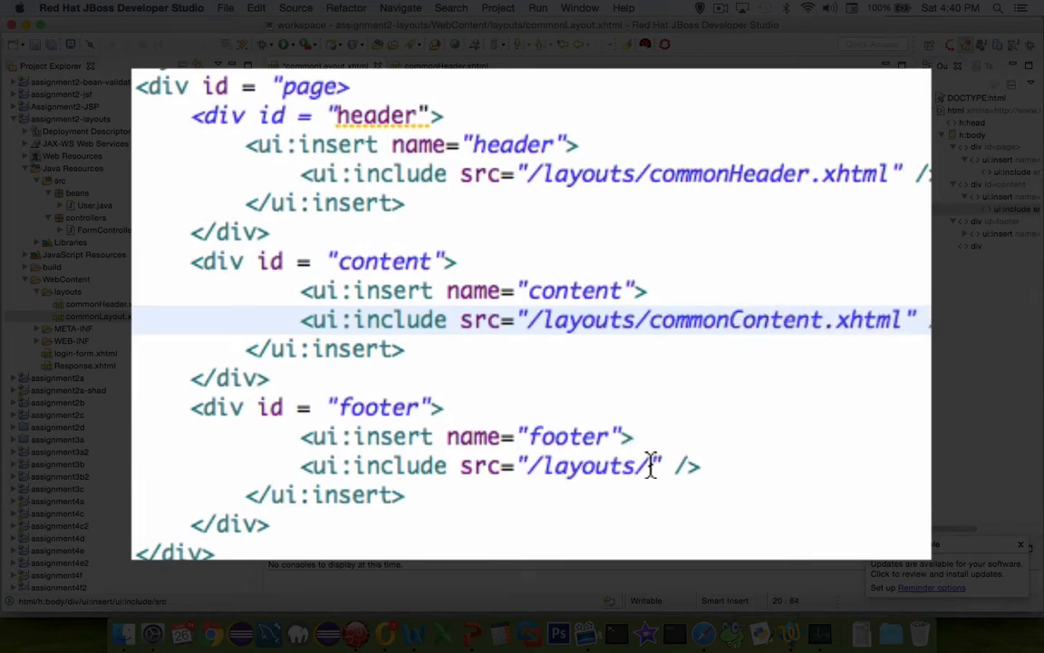
{"action": "left_click", "coordinate": [651, 465]}
{"action": "key", "text": "super+v"}
{"action": "left_click", "coordinate": [810, 467]}
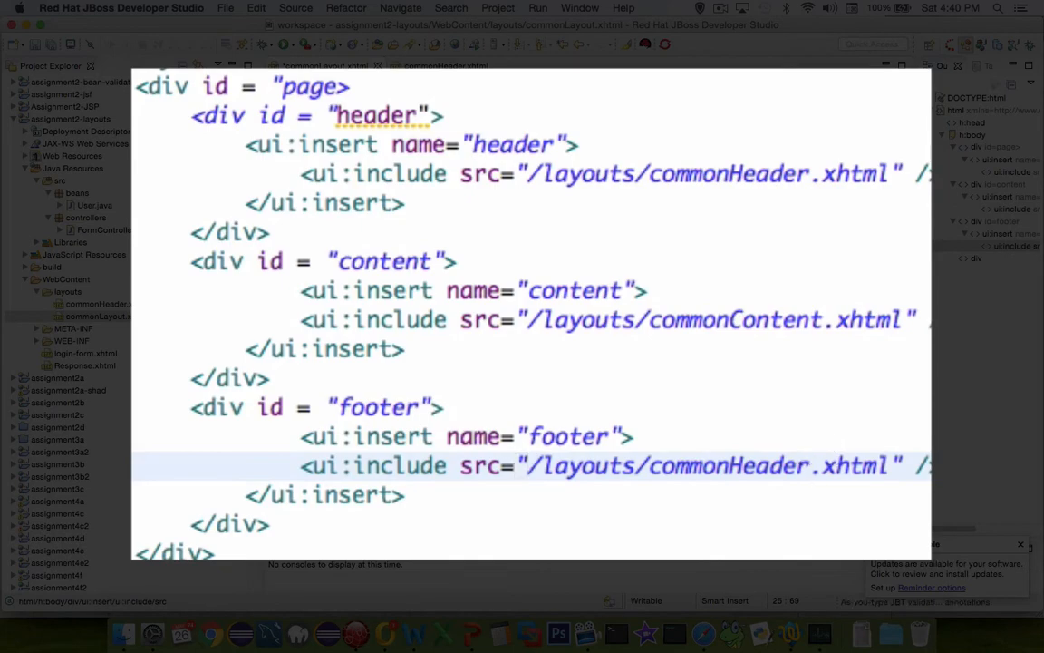
{"action": "key", "text": "BackSpace"}
{"action": "key", "text": "BackSpace"}
{"action": "key", "text": "BackSpace"}
{"action": "key", "text": "BackSpace"}
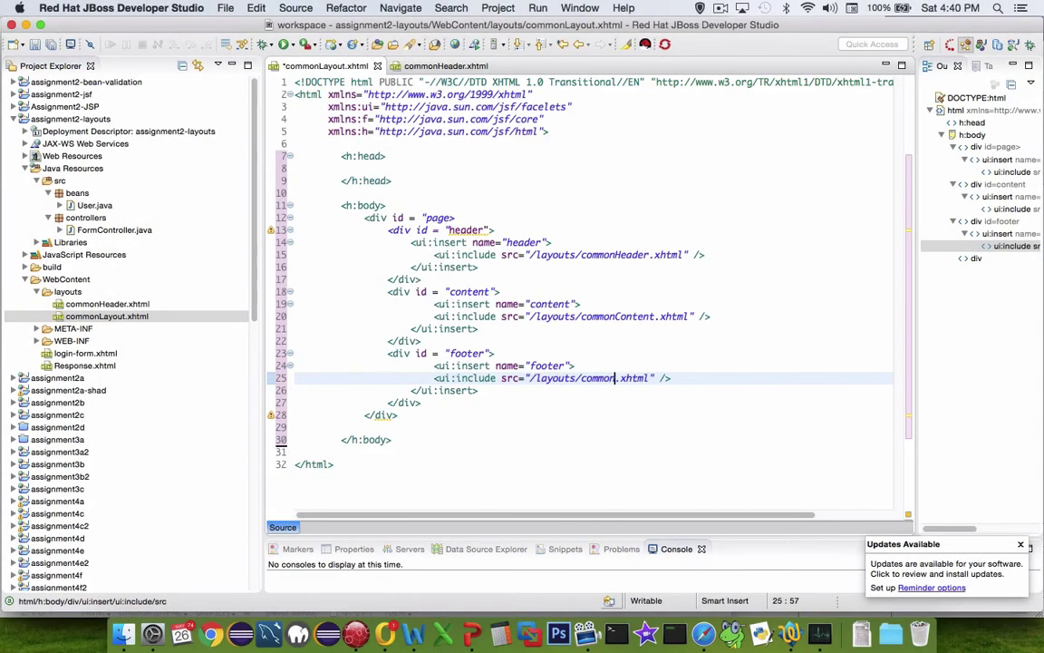
{"action": "type", "text": "Fo"}
{"action": "type", "text": "oter"}
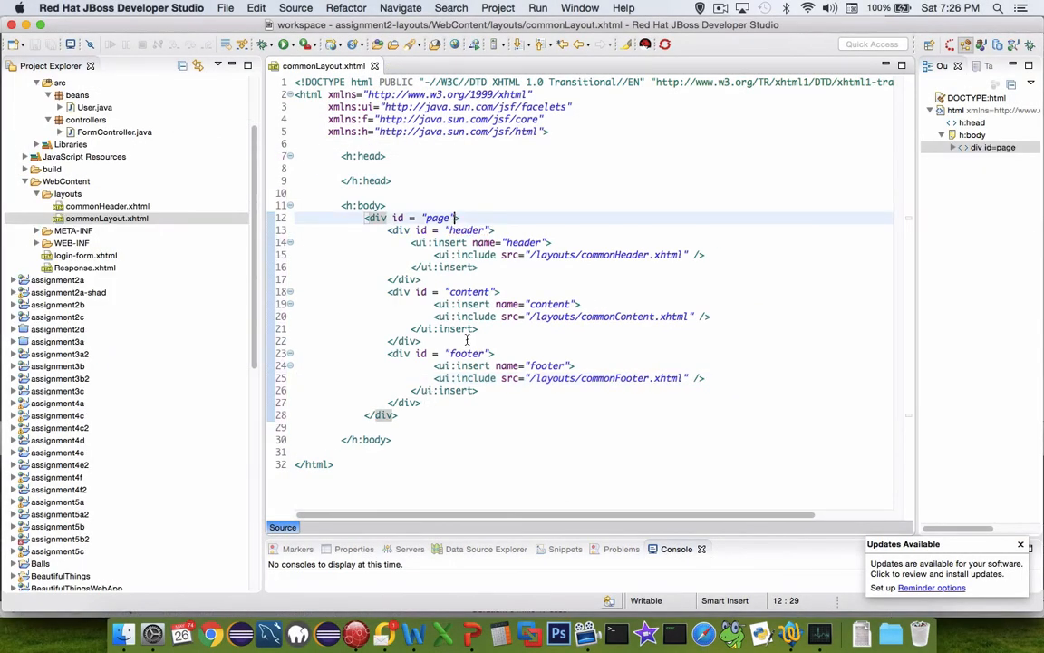
{"action": "left_click", "coordinate": [548, 257]}
{"action": "left_click", "coordinate": [557, 316]}
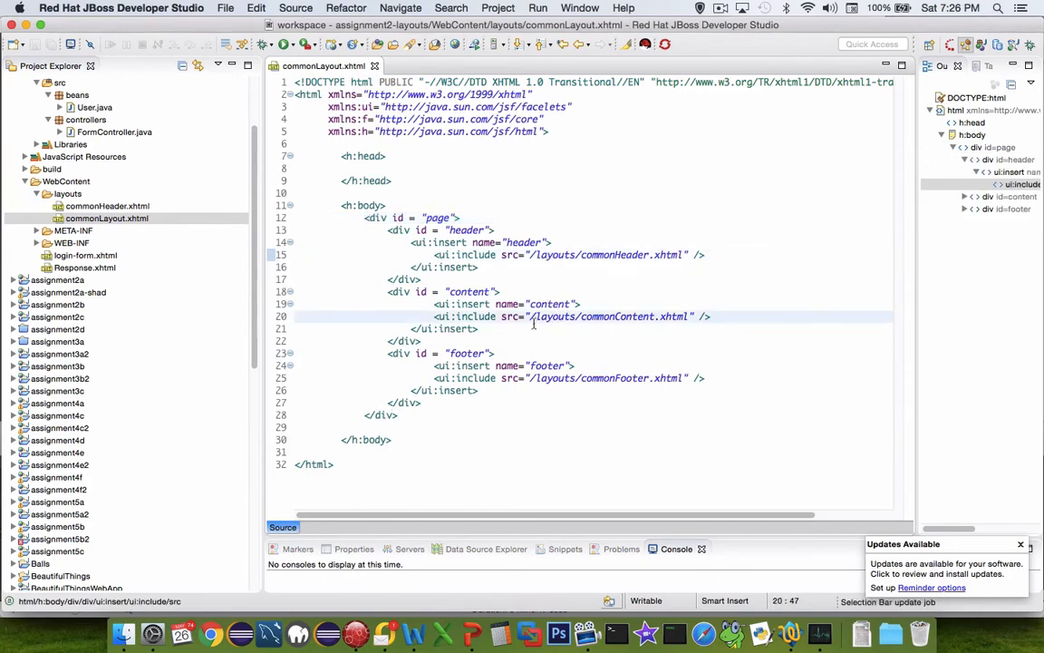
{"action": "left_click", "coordinate": [112, 207]}
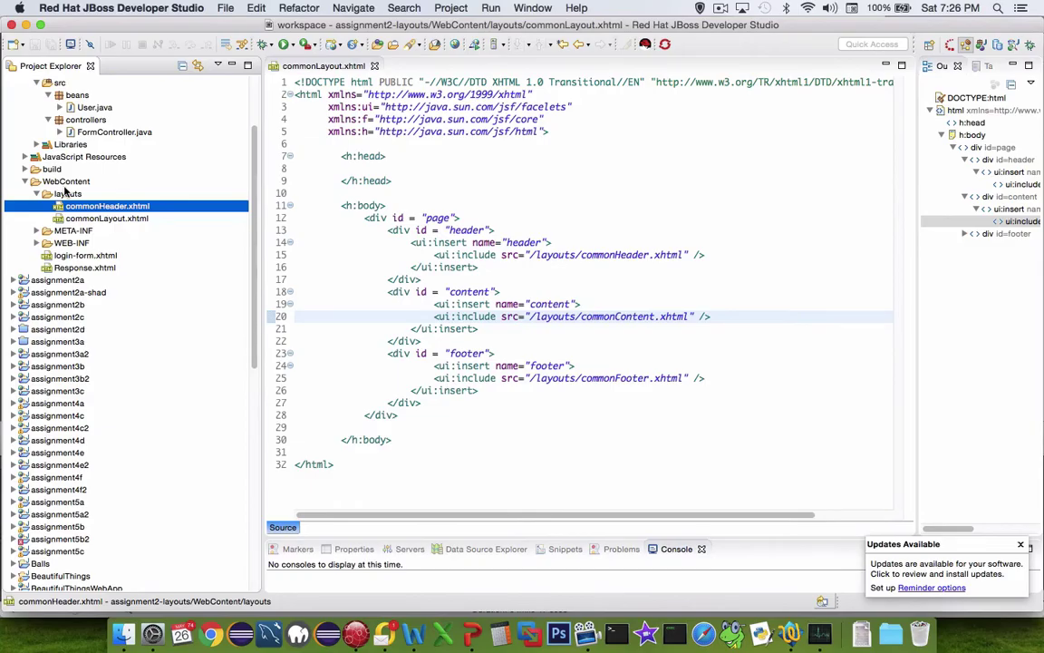
{"action": "left_click", "coordinate": [68, 193]}
Create a new XHTML page named commontContent.xhtml from the layouts folder
{"action": "right_click", "coordinate": [68, 193]}
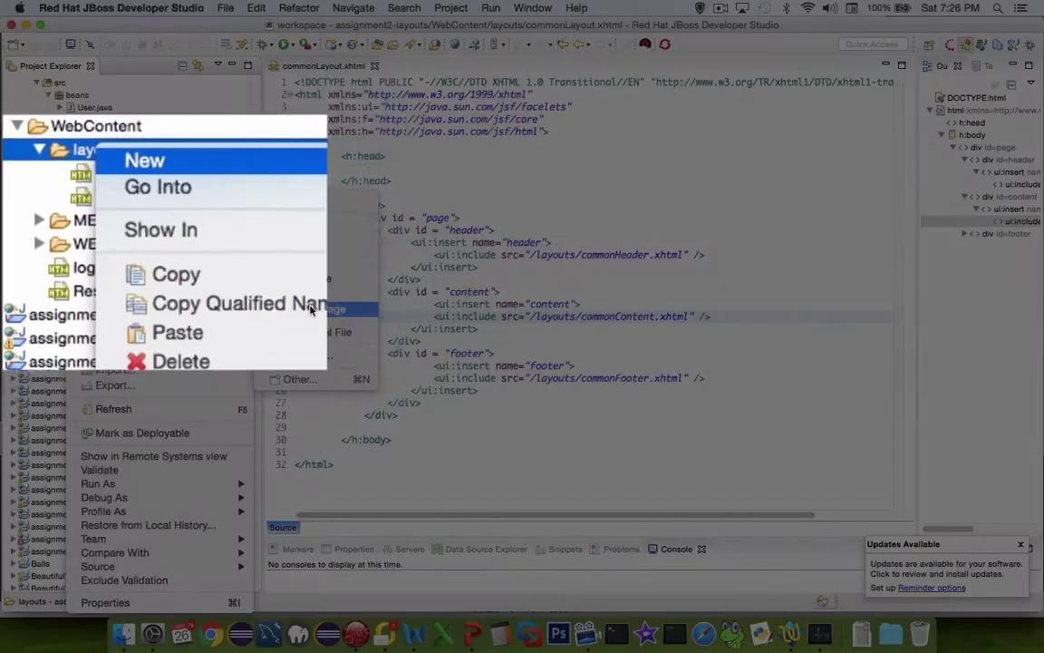
{"action": "left_click", "coordinate": [310, 310]}
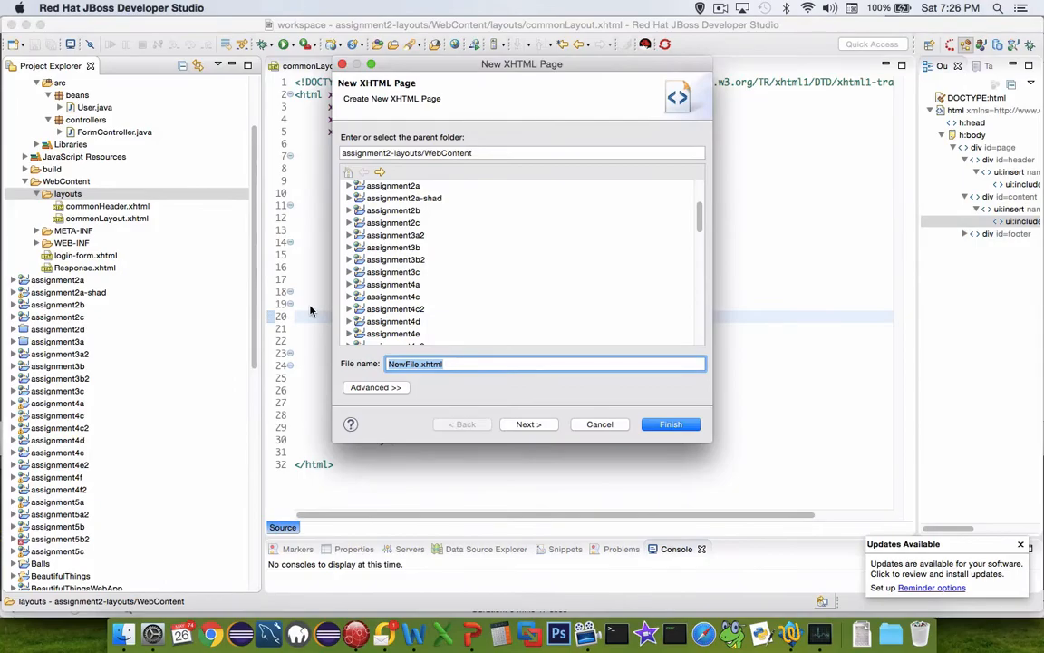
{"action": "type", "text": "commont"}
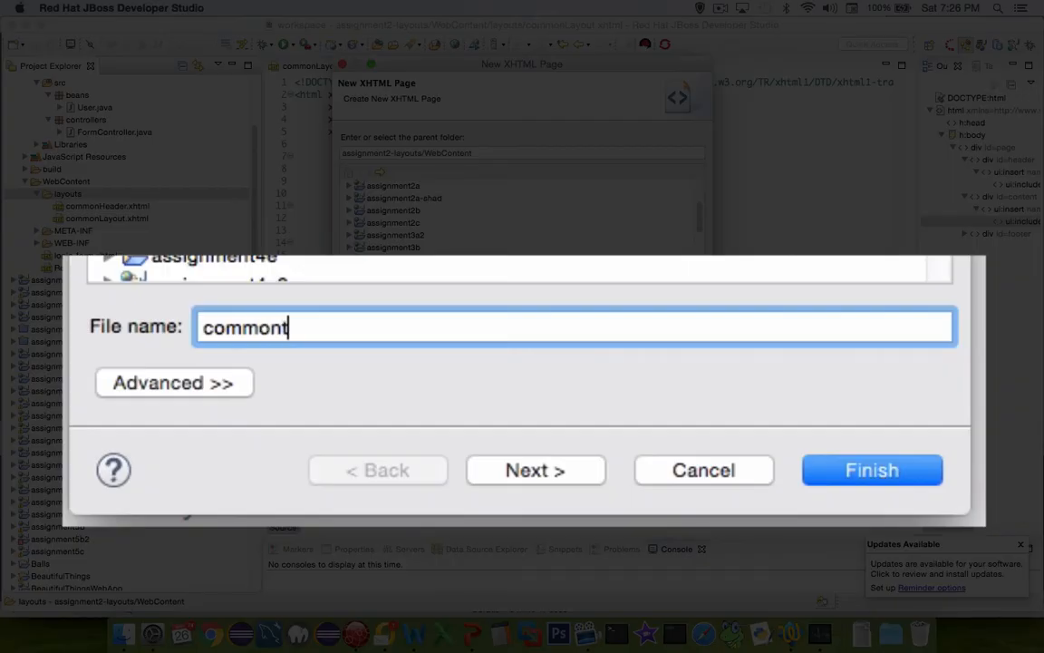
{"action": "type", "text": "Conte"}
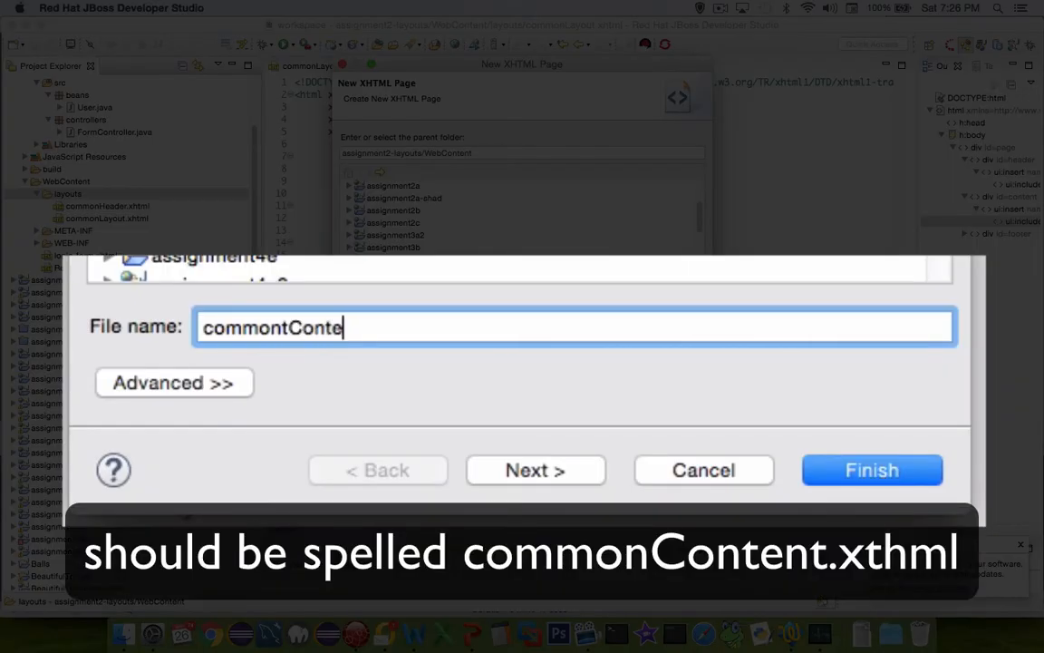
{"action": "type", "text": "n"}
{"action": "type", "text": "t."}
{"action": "type", "text": "sc"}
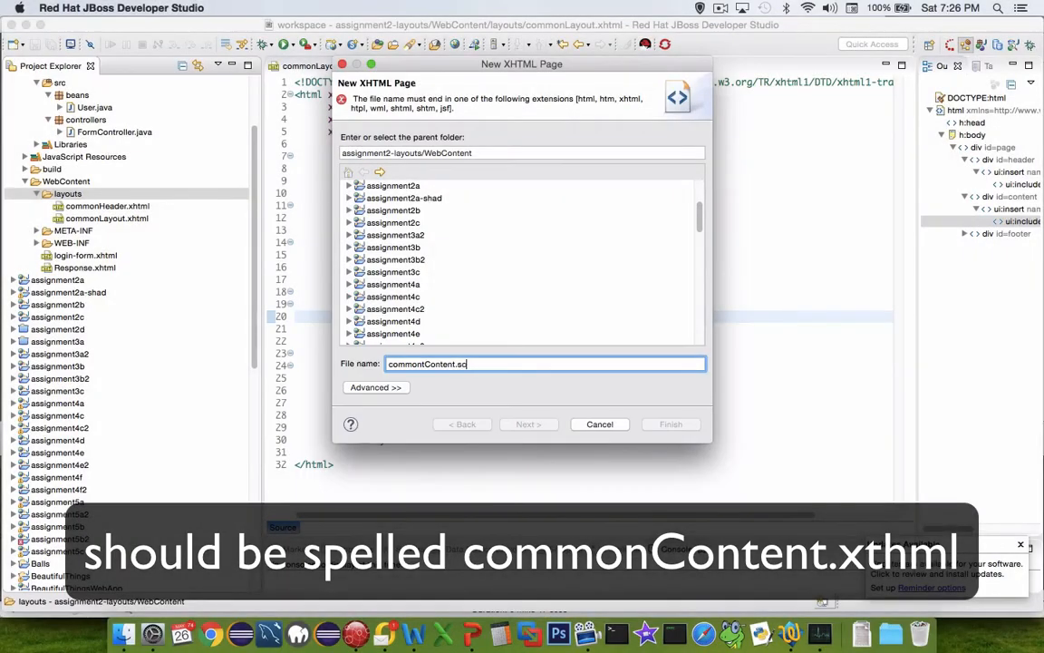
{"action": "key", "text": "BackSpace"}
{"action": "key", "text": "BackSpace"}
{"action": "type", "text": "xhtml"}
{"action": "key", "text": "Return"}
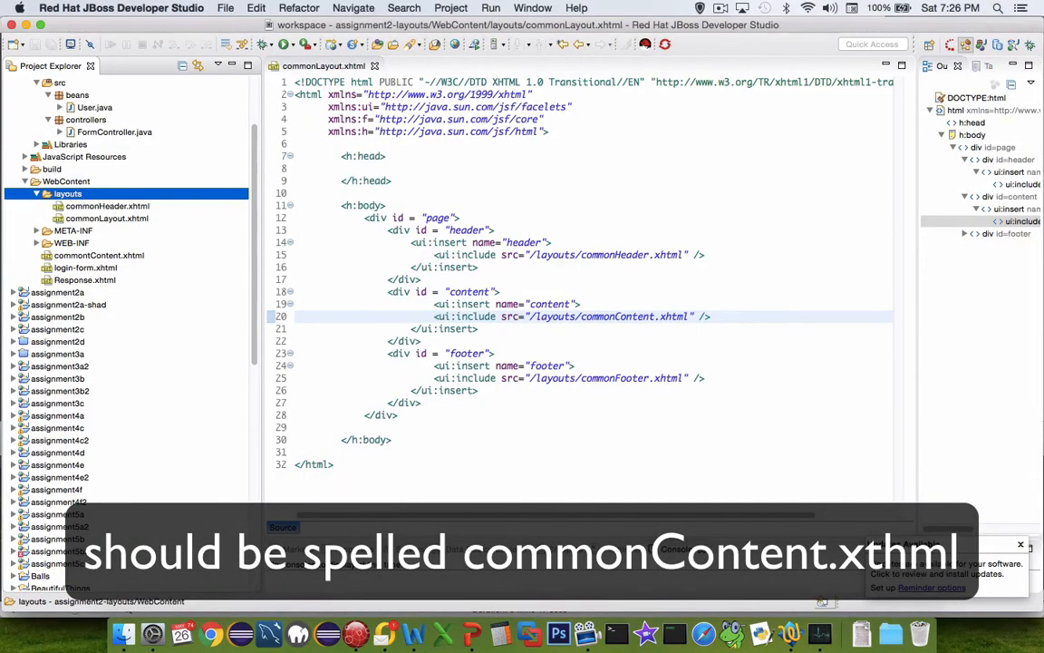
Delete the generated template body, save the emptied page and move commontContent.xhtml into layouts
{"action": "mouse_move", "coordinate": [341, 155]}
{"action": "left_mouse_down"}
{"action": "mouse_move", "coordinate": [400, 255]}
{"action": "mouse_move", "coordinate": [442, 479]}
{"action": "left_mouse_up"}
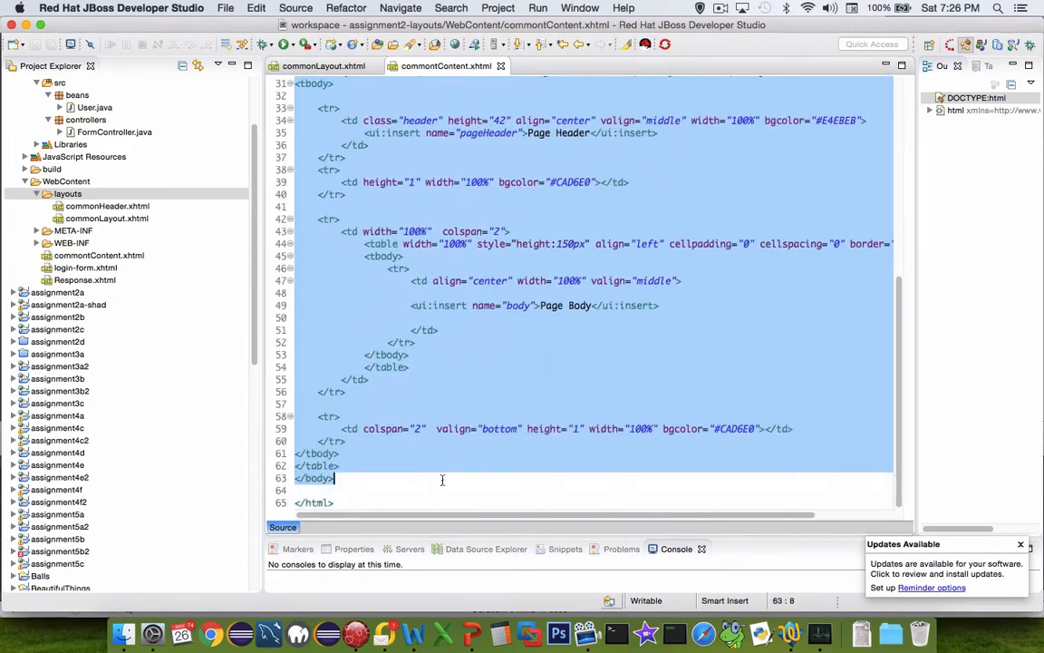
{"action": "key", "text": "BackSpace"}
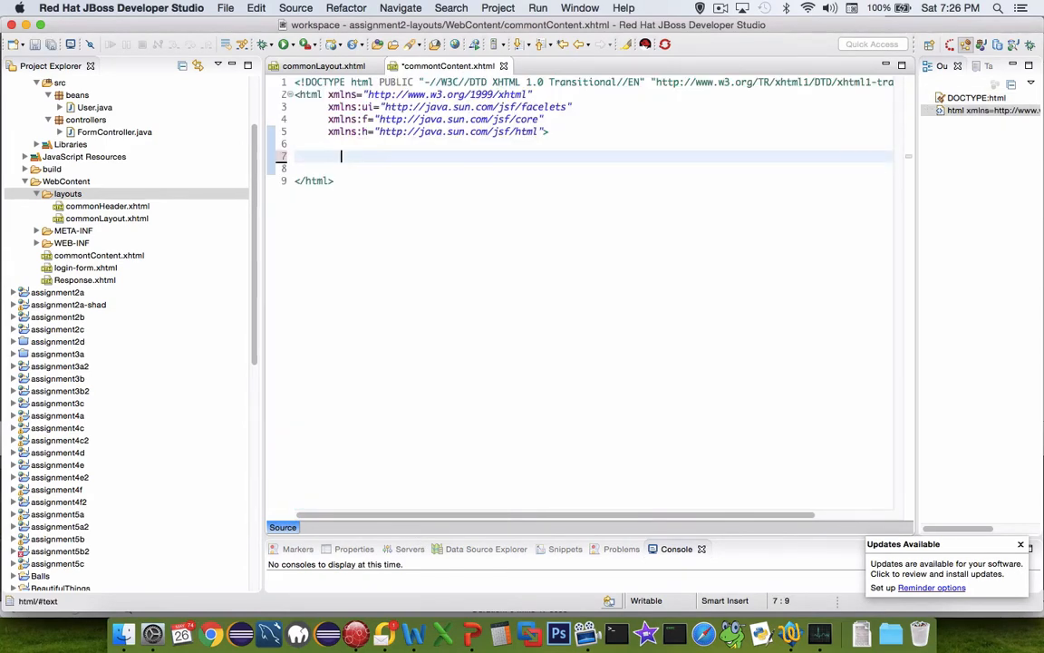
{"action": "key", "text": "super+s"}
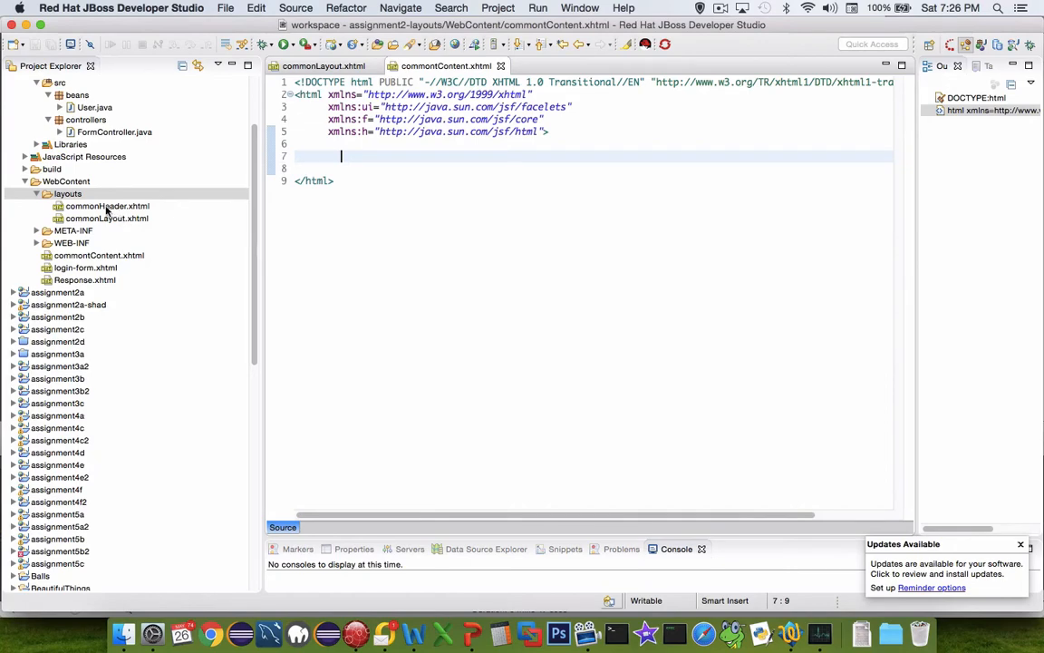
{"action": "left_click", "coordinate": [90, 255]}
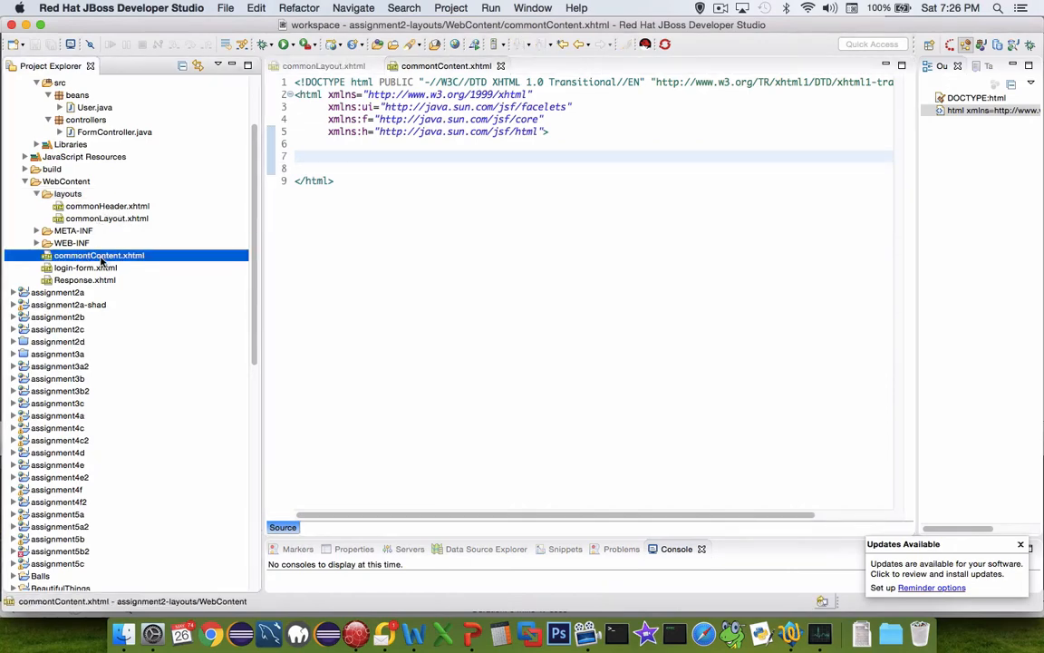
{"action": "left_click_drag", "start_coordinate": [91, 261], "coordinate": [109, 196]}
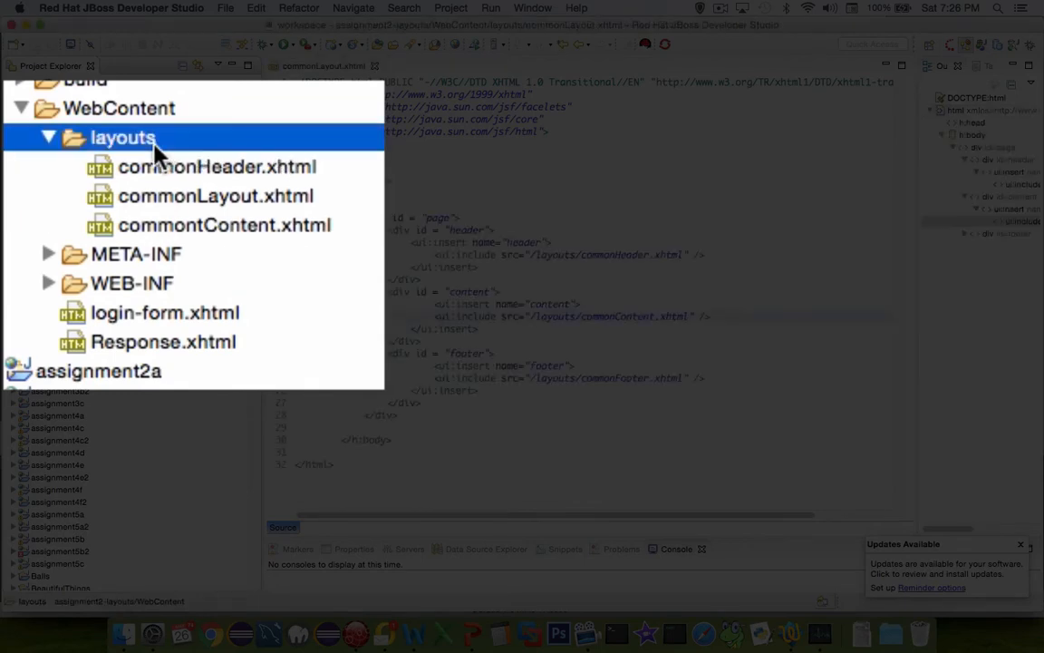
Create commonFooter.xhtml, move it into the layouts folder and select its generated head and body markup
{"action": "right_click", "coordinate": [156, 154]}
{"action": "mouse_move", "coordinate": [108, 199]}
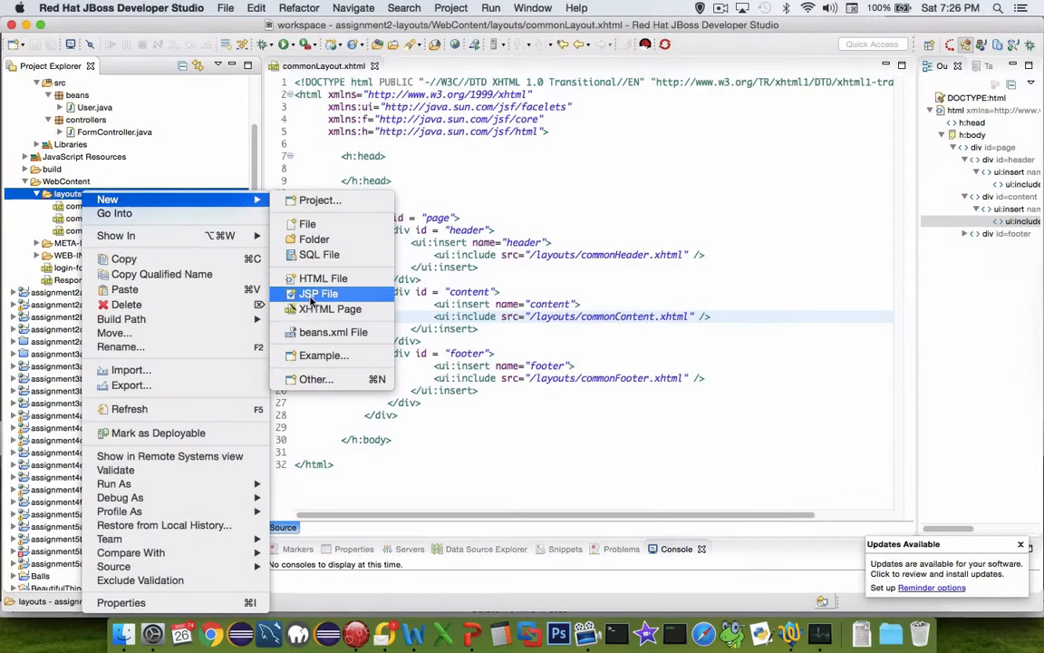
{"action": "left_click", "coordinate": [311, 310]}
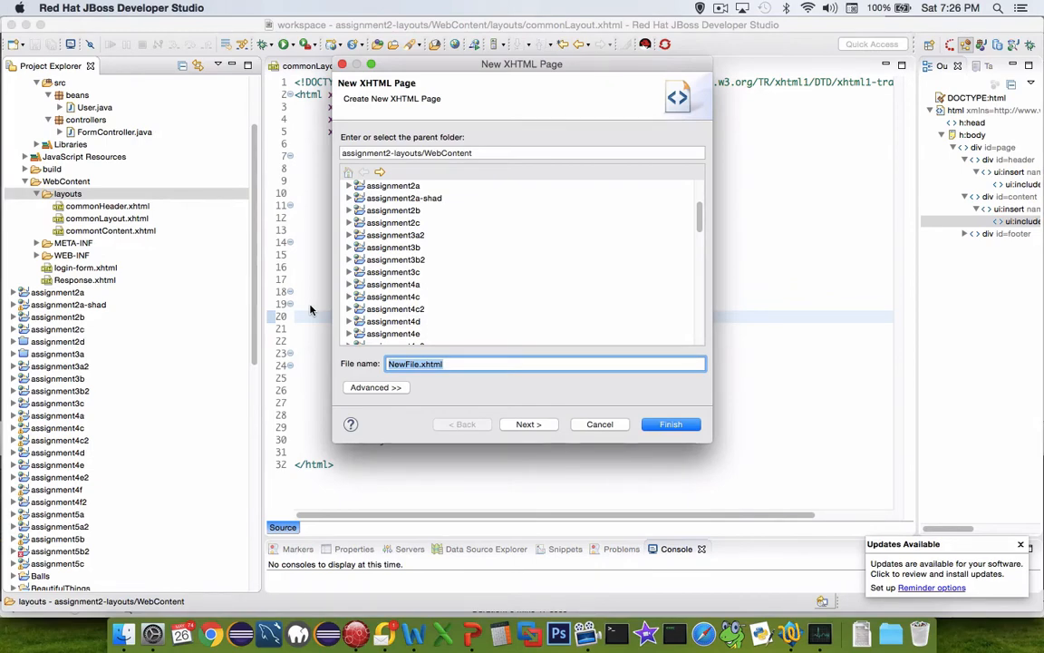
{"action": "type", "text": "common"}
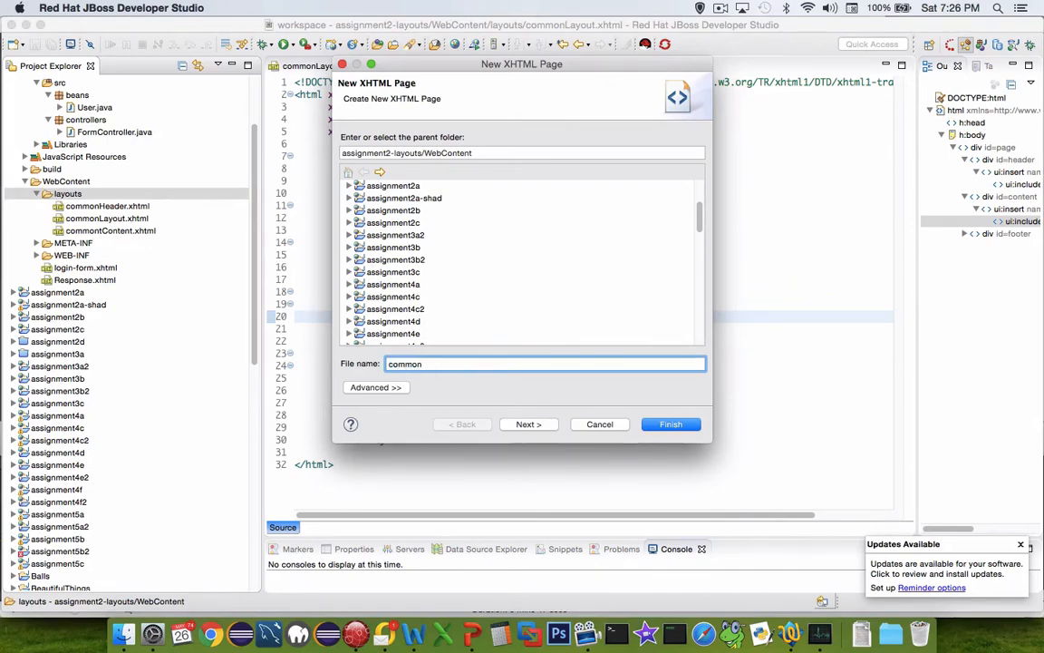
{"action": "type", "text": "Foo"}
{"action": "type", "text": "ter."}
{"action": "type", "text": "xhtml"}
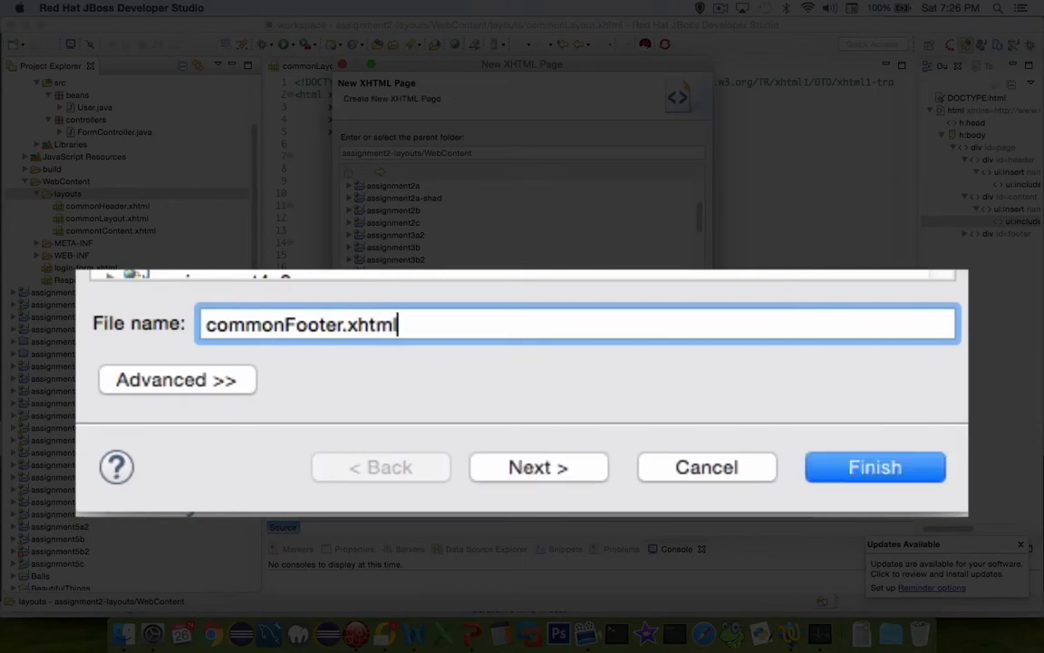
{"action": "key", "text": "Return"}
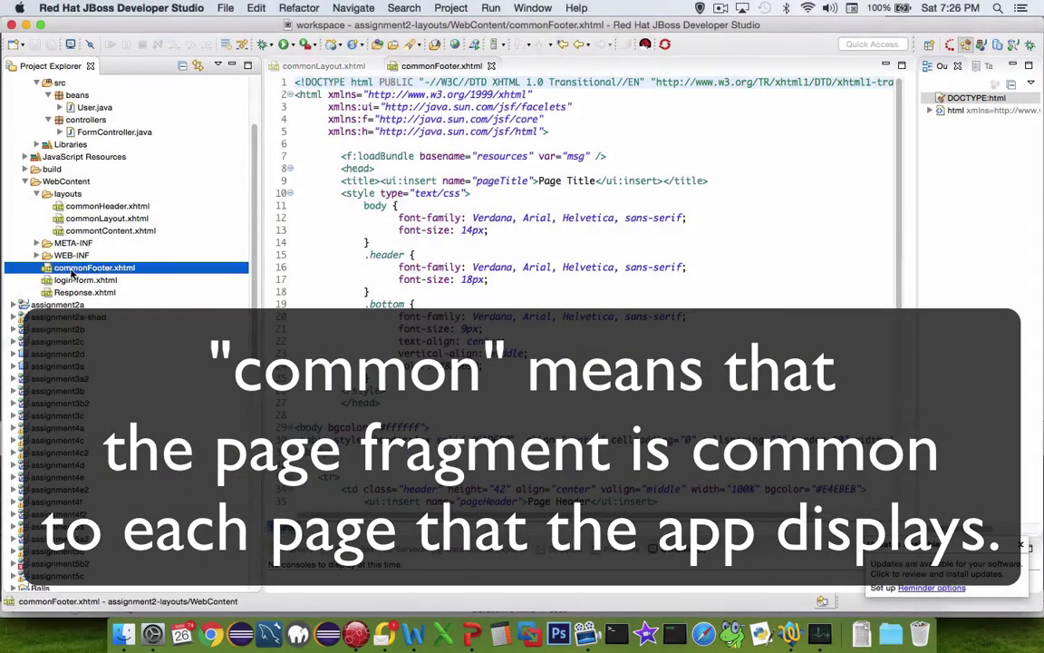
{"action": "left_click", "coordinate": [86, 232]}
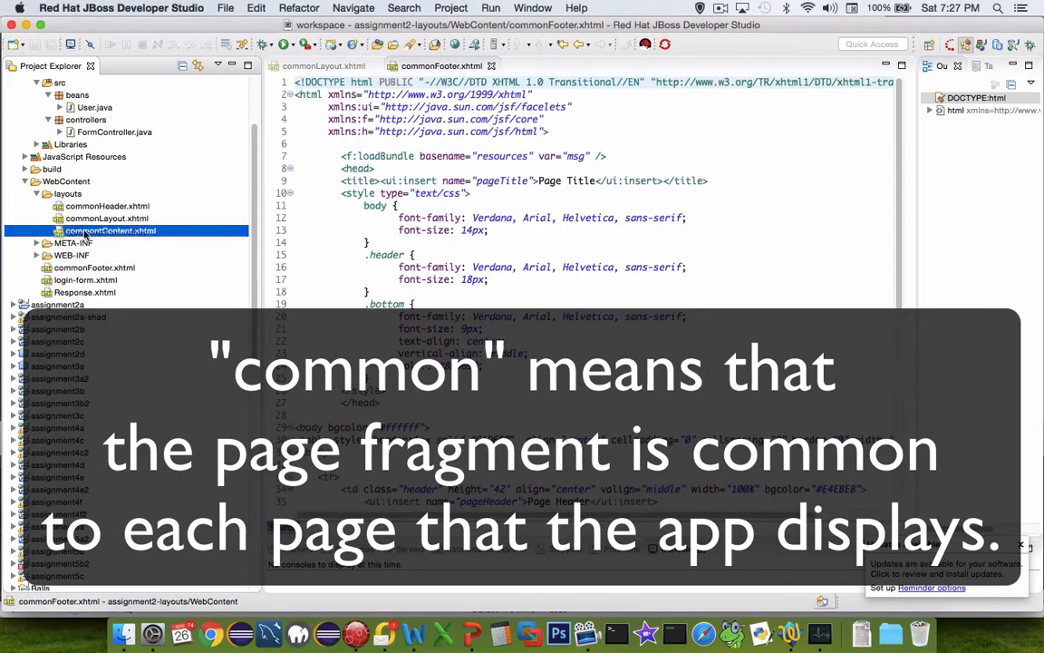
{"action": "left_click_drag", "start_coordinate": [86, 234], "coordinate": [68, 194]}
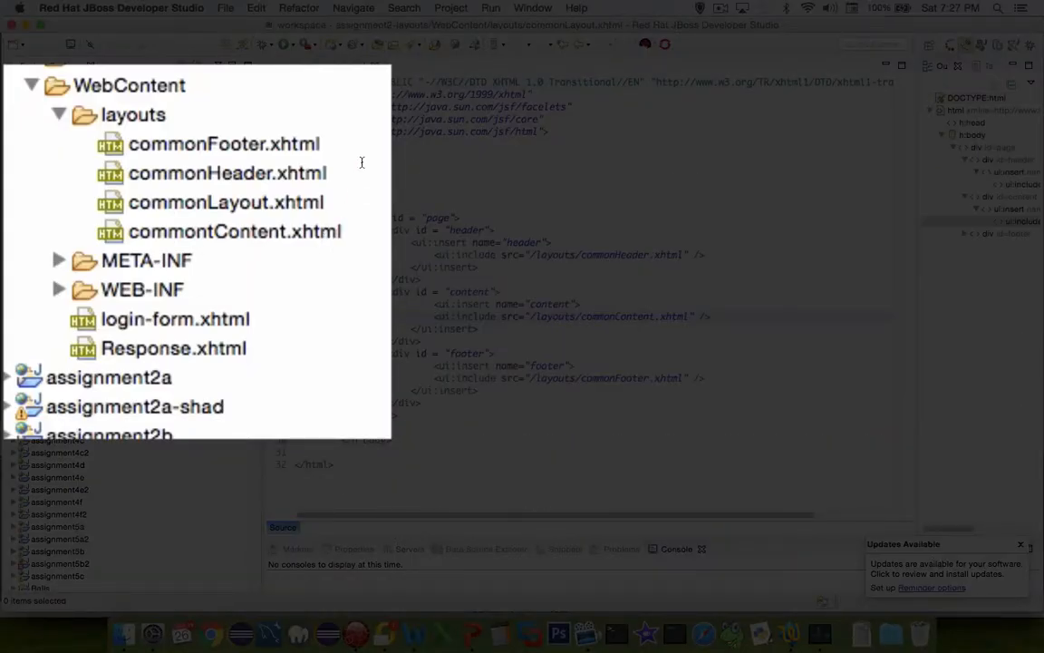
{"action": "left_click_drag", "start_coordinate": [341, 155], "coordinate": [445, 441]}
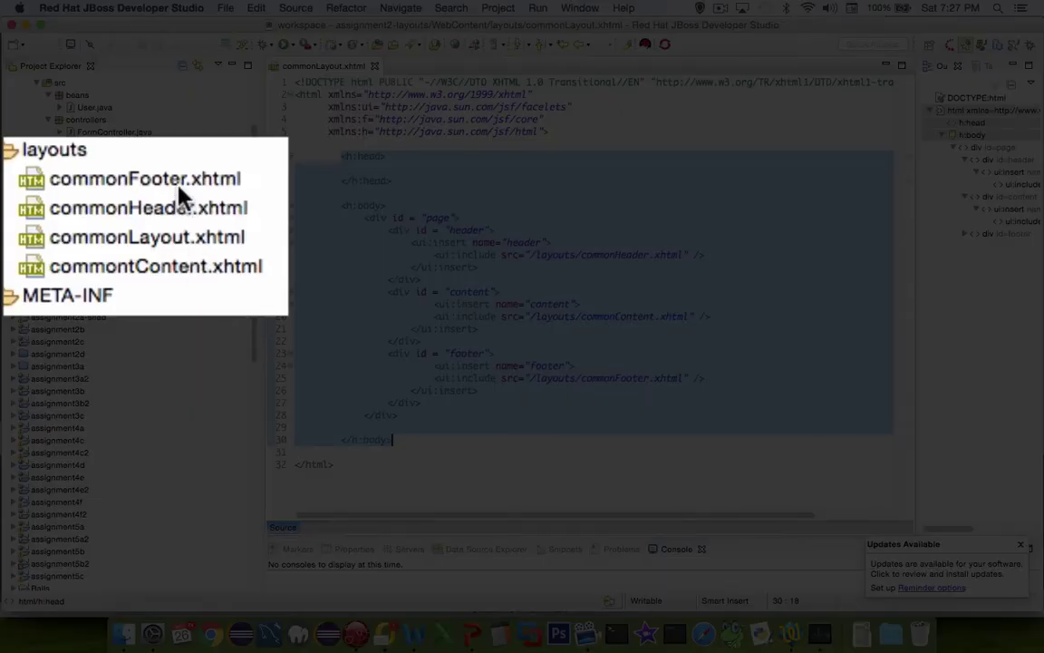
Empty commonFooter.xhtml down to its html namespace skeleton and save it
{"action": "double_click", "coordinate": [121, 207]}
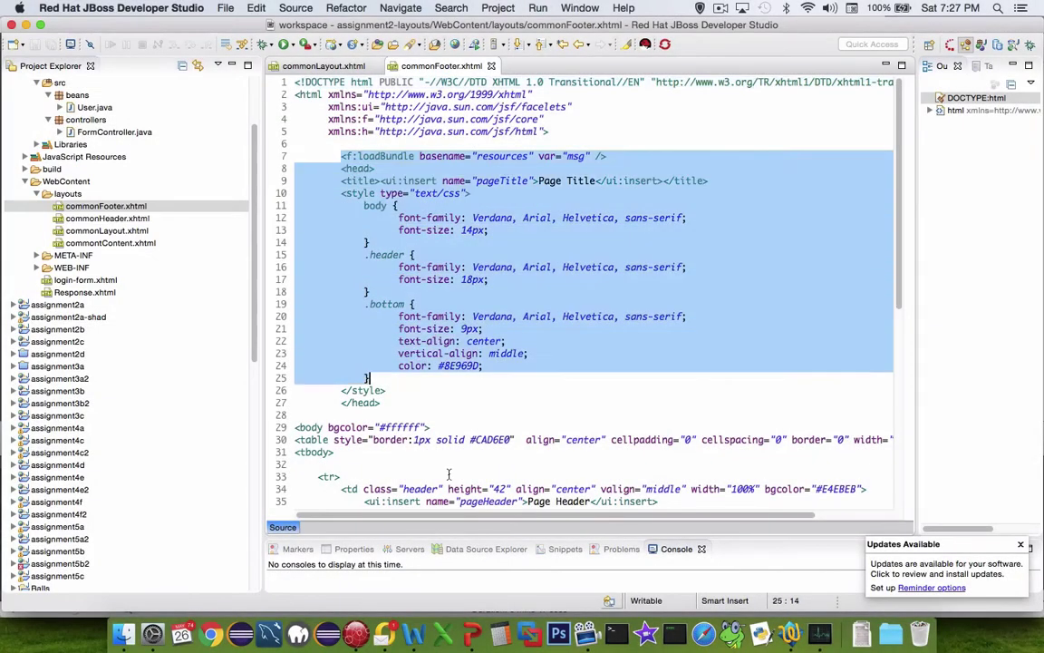
{"action": "left_click_drag", "start_coordinate": [448, 474], "coordinate": [470, 489]}
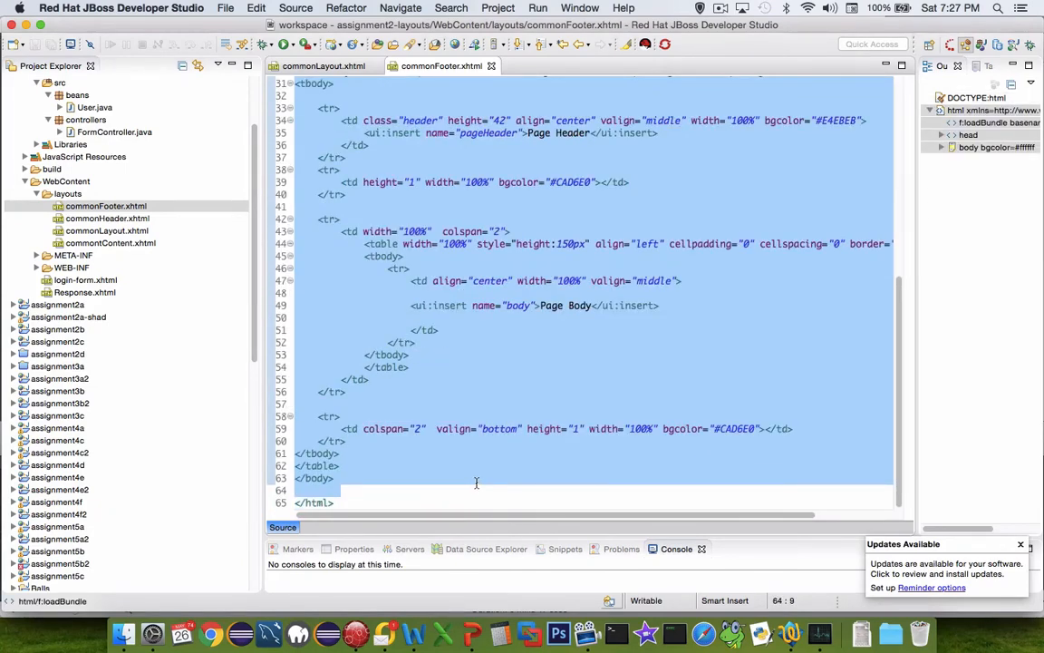
{"action": "key", "text": "BackSpace"}
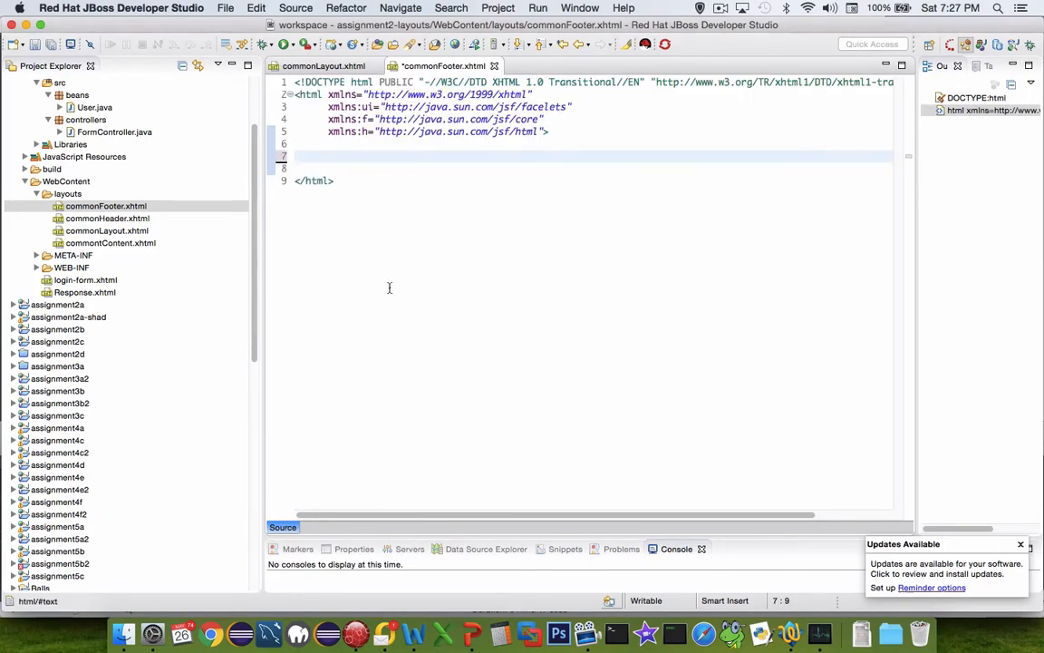
{"action": "key", "text": "cmd+s"}
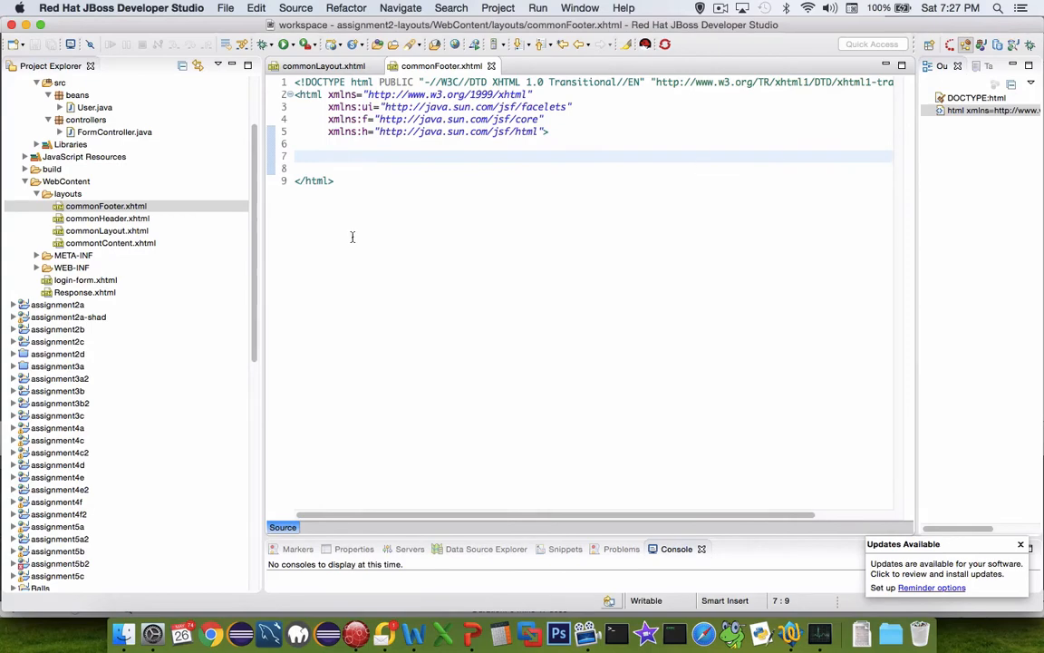
Add a ui:composition wrapping an h1 'In class activity' to commonHeader.xhtml and save
{"action": "left_click", "coordinate": [145, 218]}
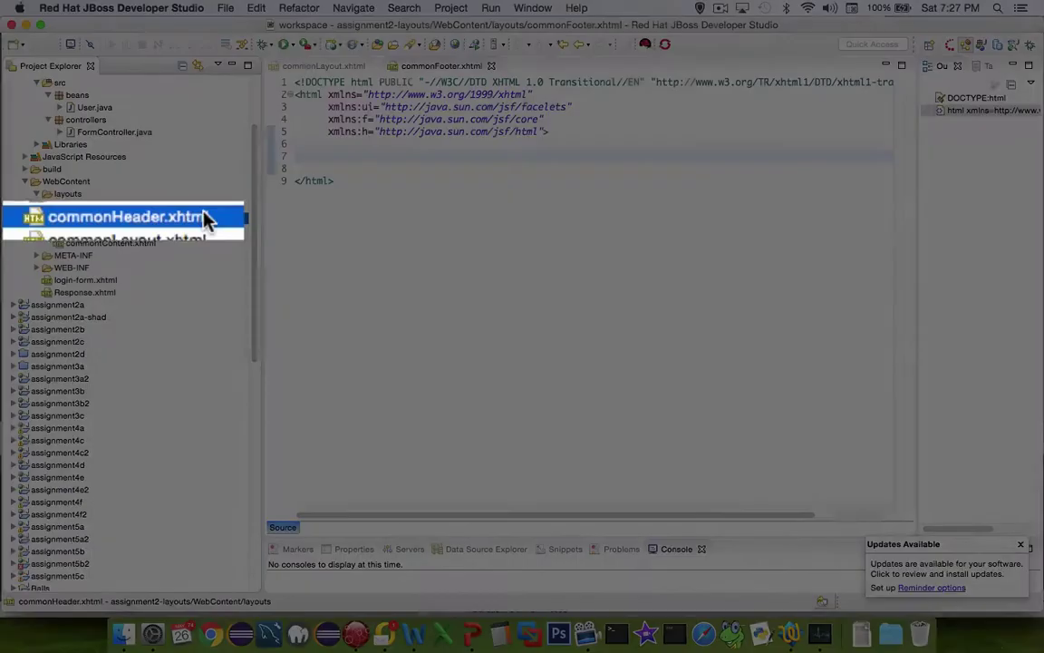
{"action": "double_click", "coordinate": [205, 219]}
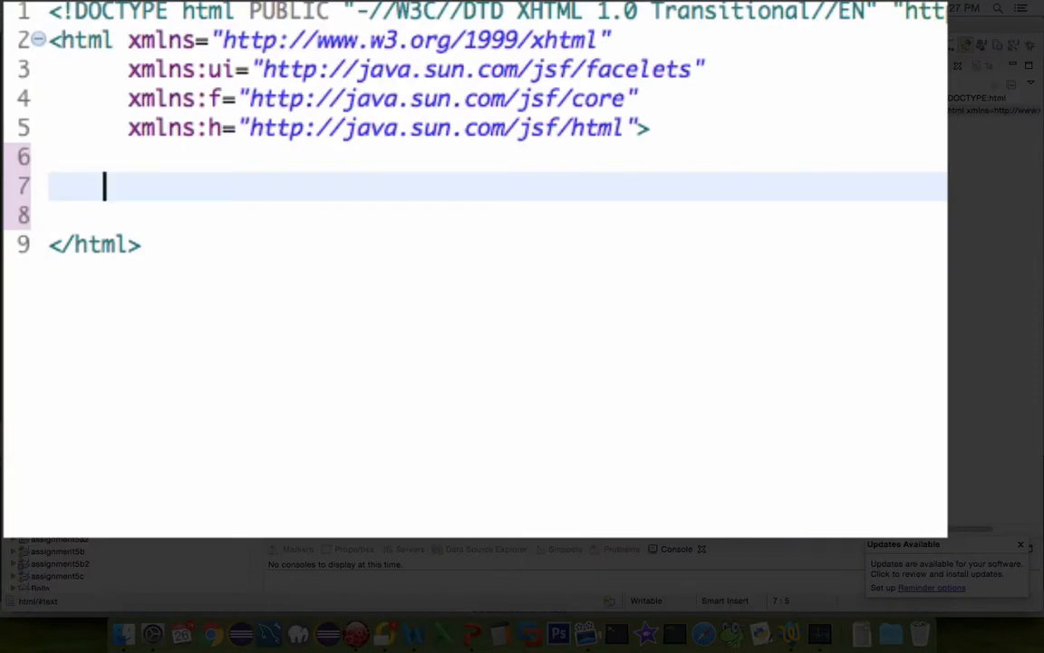
{"action": "type", "text": "<ui"}
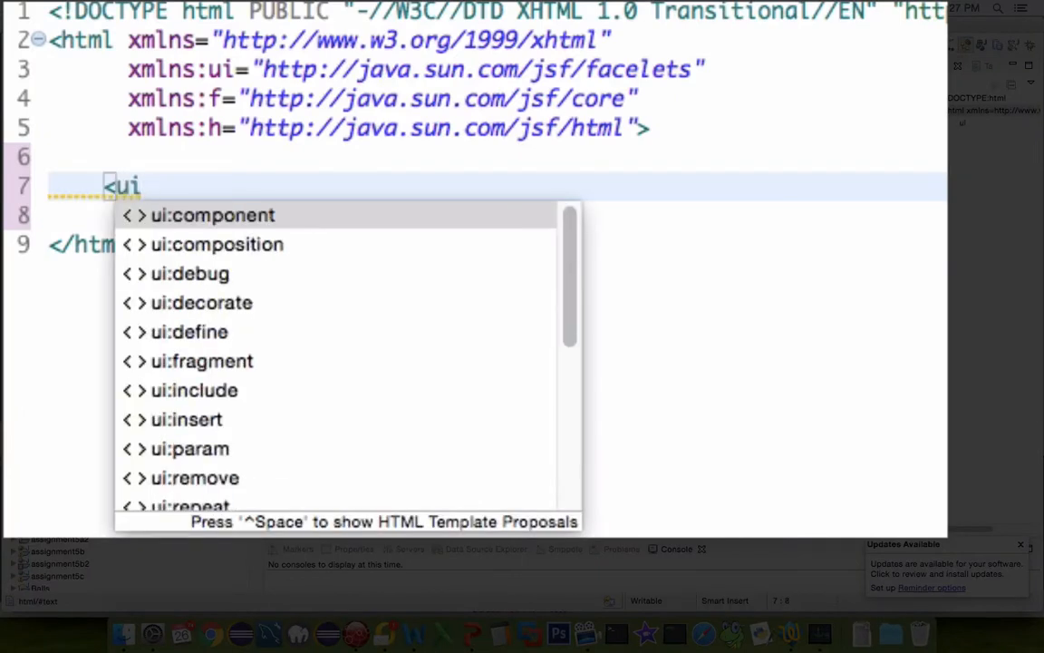
{"action": "type", "text": ":com"}
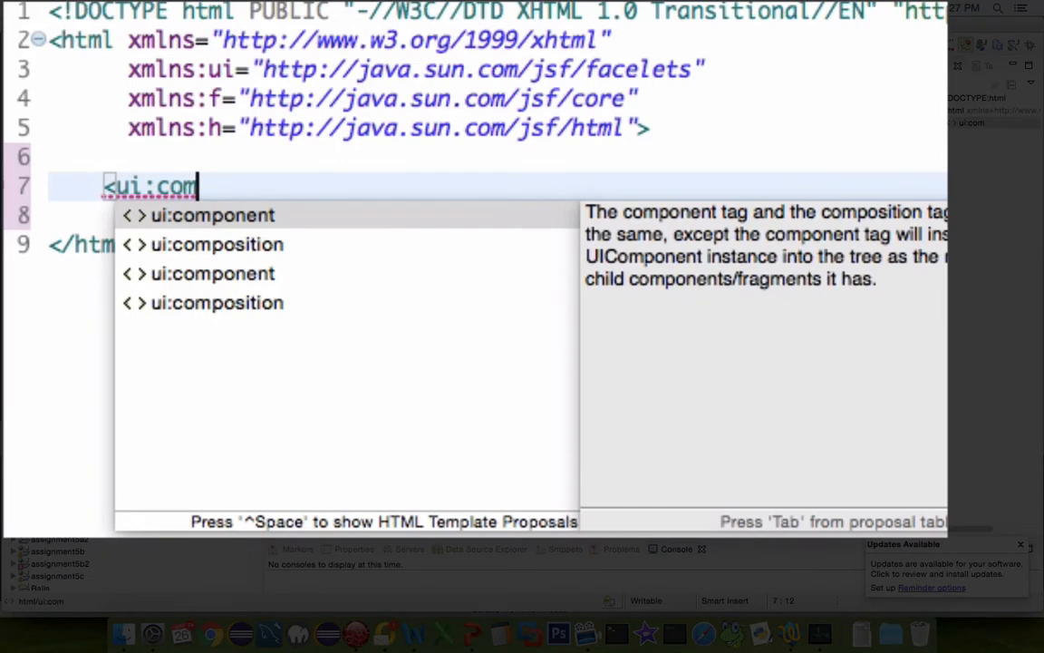
{"action": "key", "text": "Down"}
{"action": "key", "text": "Return"}
{"action": "key", "text": "Return"}
{"action": "key", "text": "Return"}
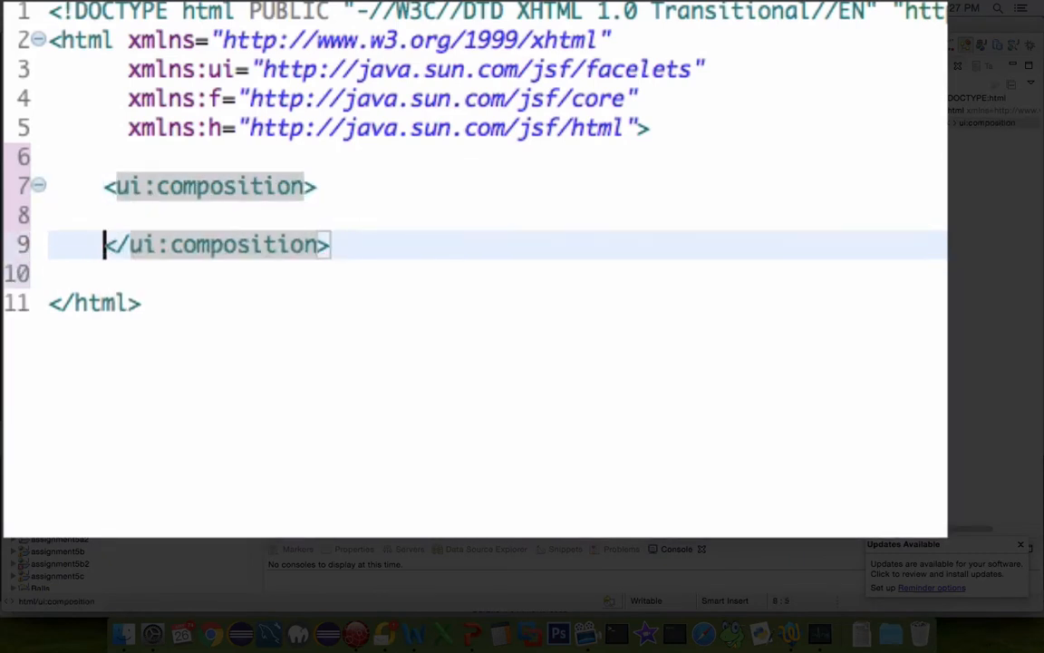
{"action": "key", "text": "Up"}
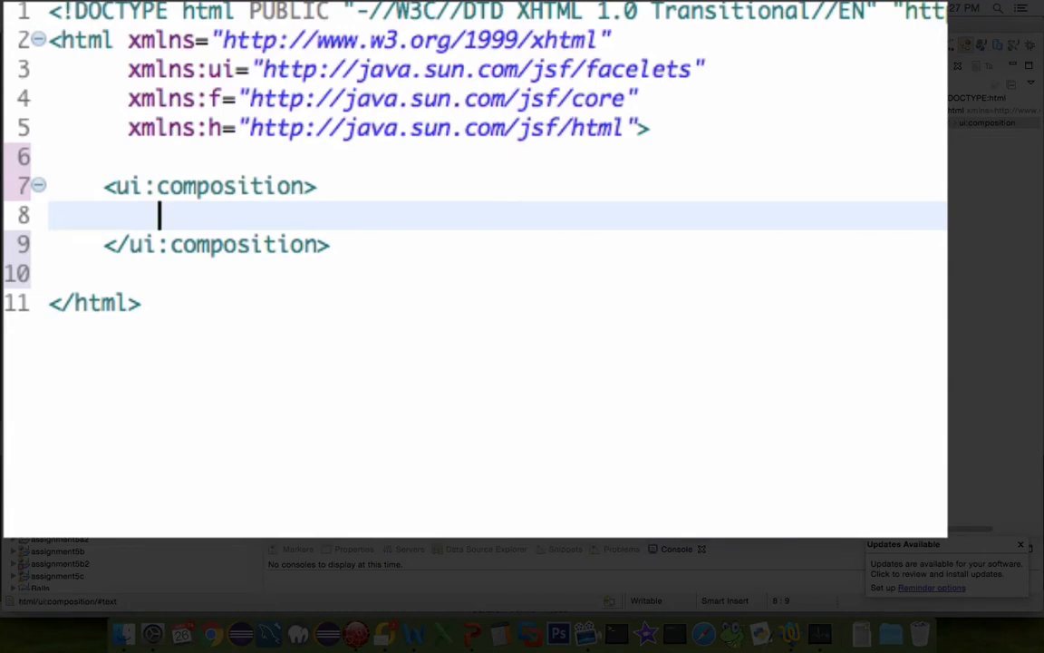
{"action": "type", "text": "<h"}
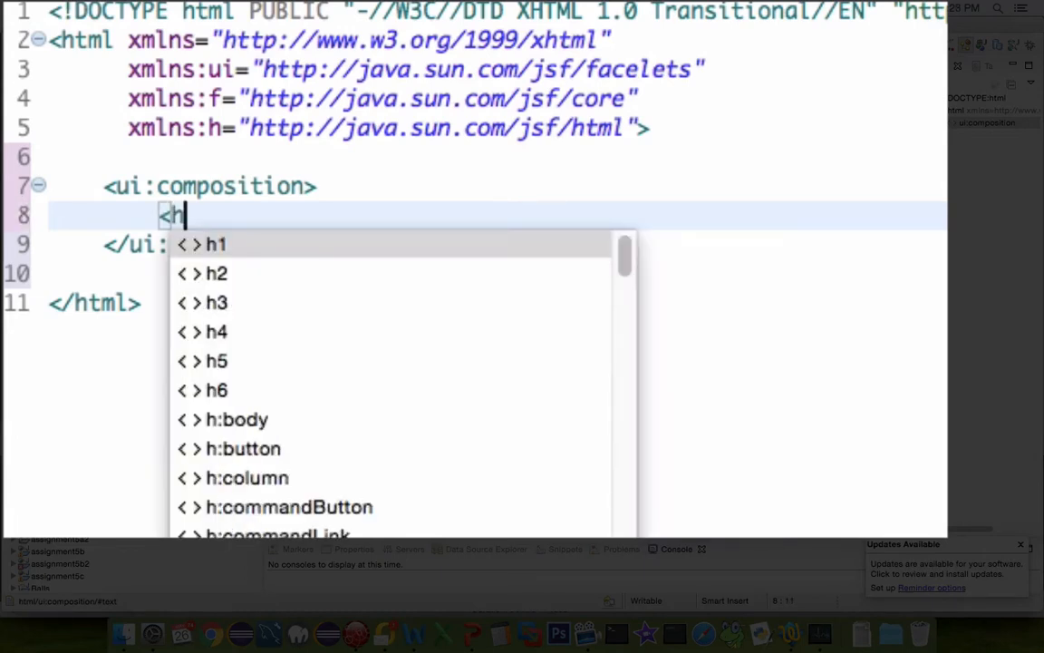
{"action": "type", "text": "1"}
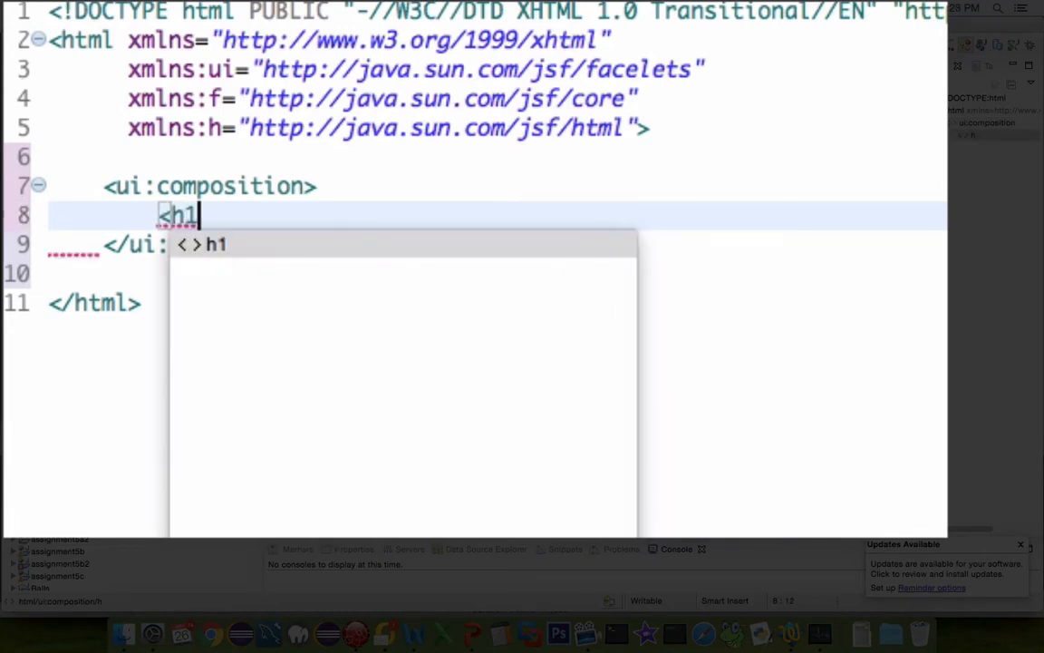
{"action": "type", "text": "></h1>"}
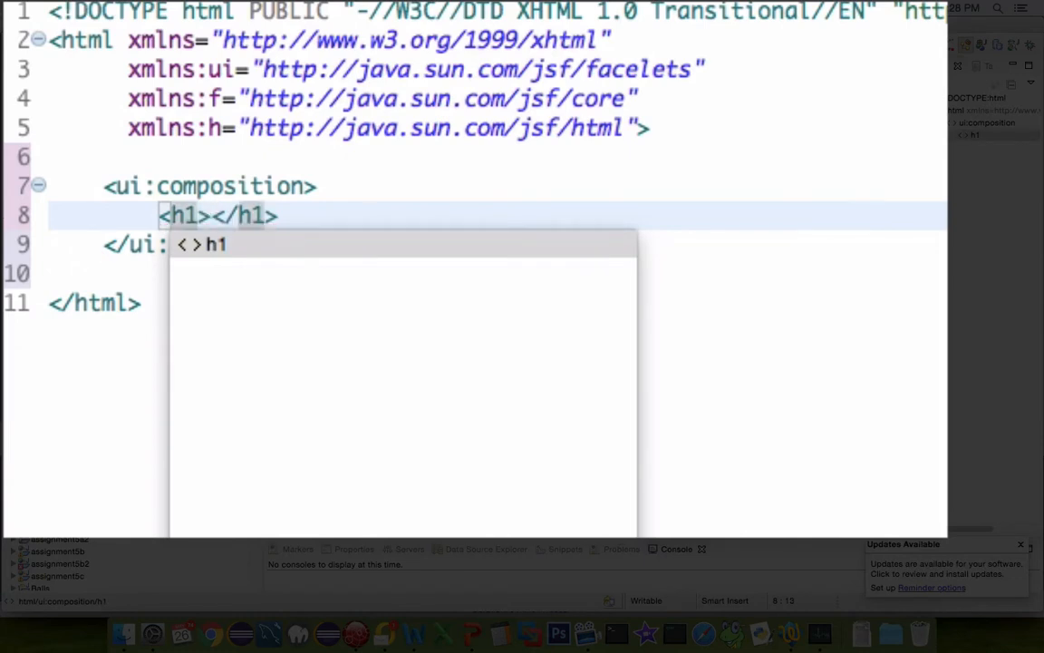
{"action": "type", "text": "In cla"}
{"action": "key", "text": "BackSpace"}
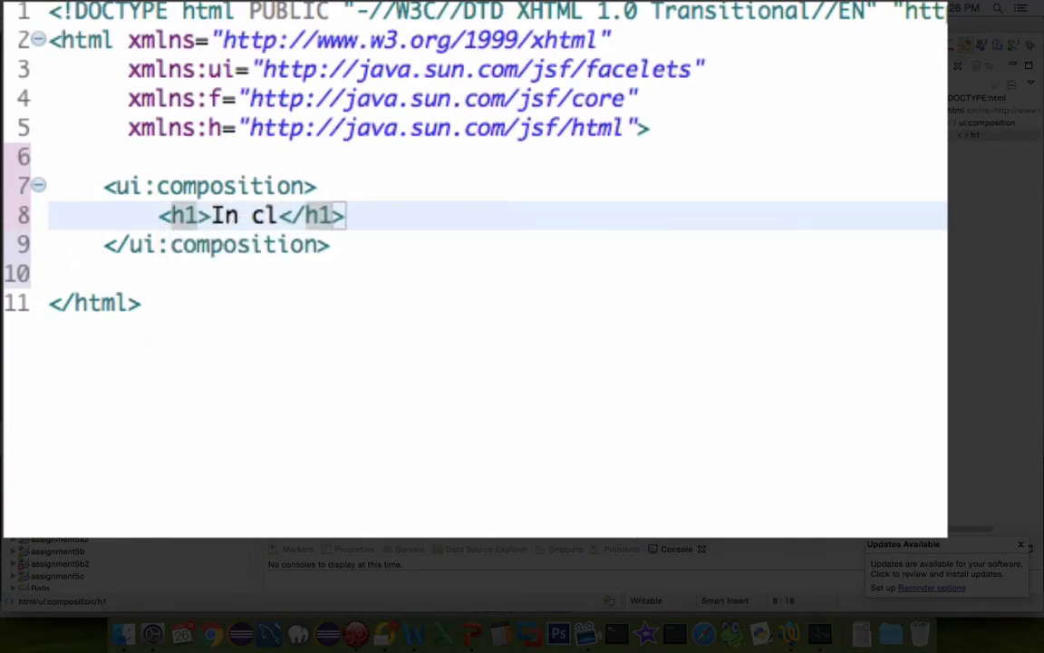
{"action": "type", "text": "ass activity"}
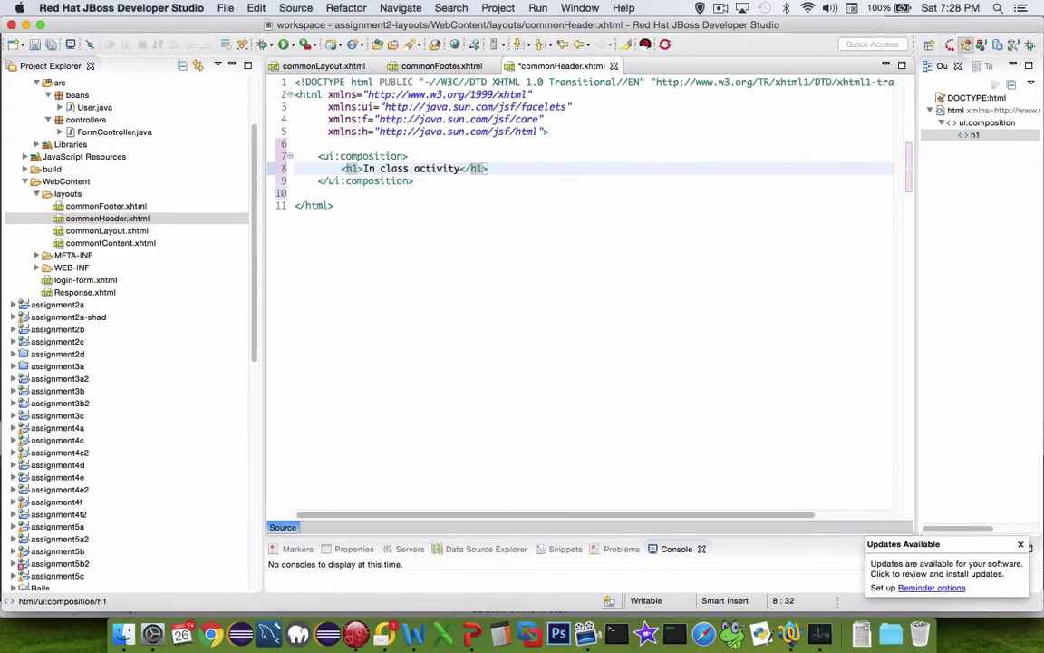
{"action": "key", "text": "ctrl+s"}
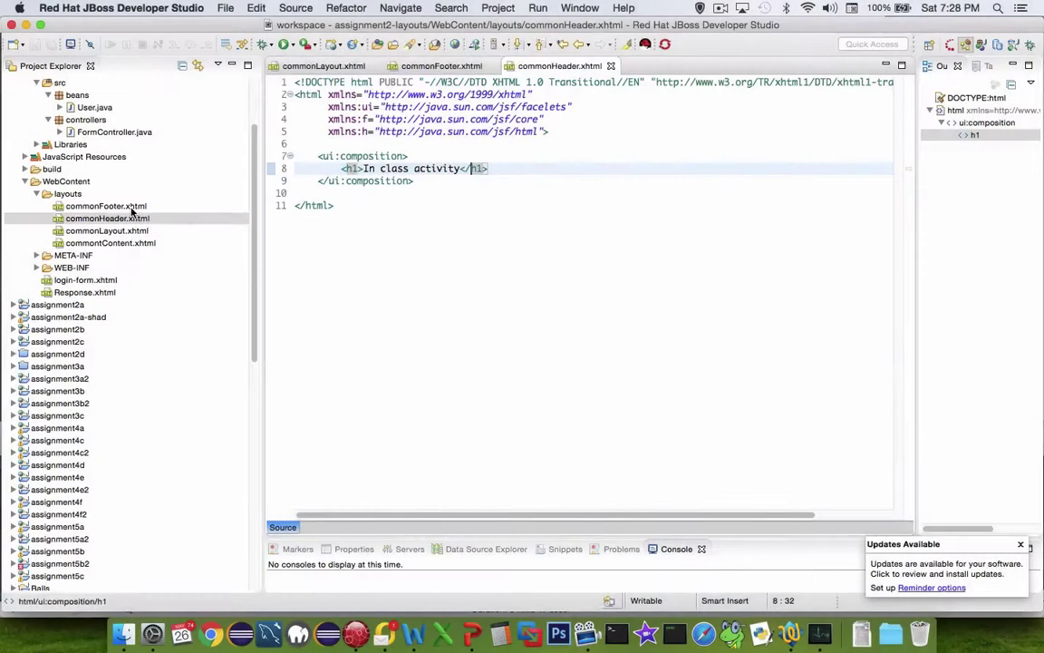
Insert a ui:composition tag pair with blank lines into commonFooter.xhtml
{"action": "double_click", "coordinate": [106, 206]}
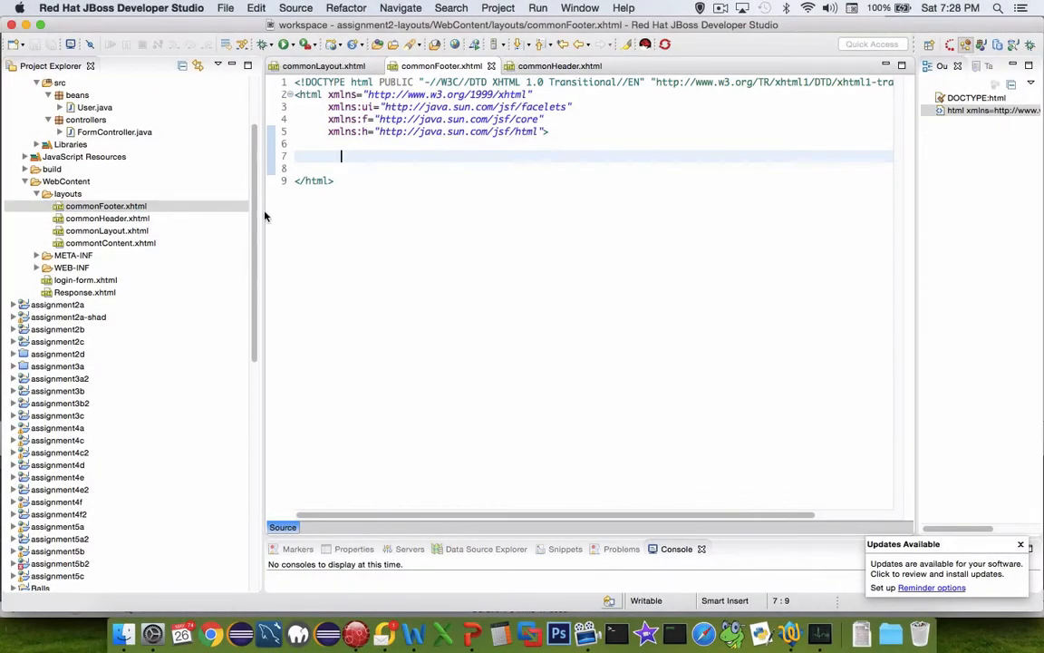
{"action": "type", "text": "<ui:"}
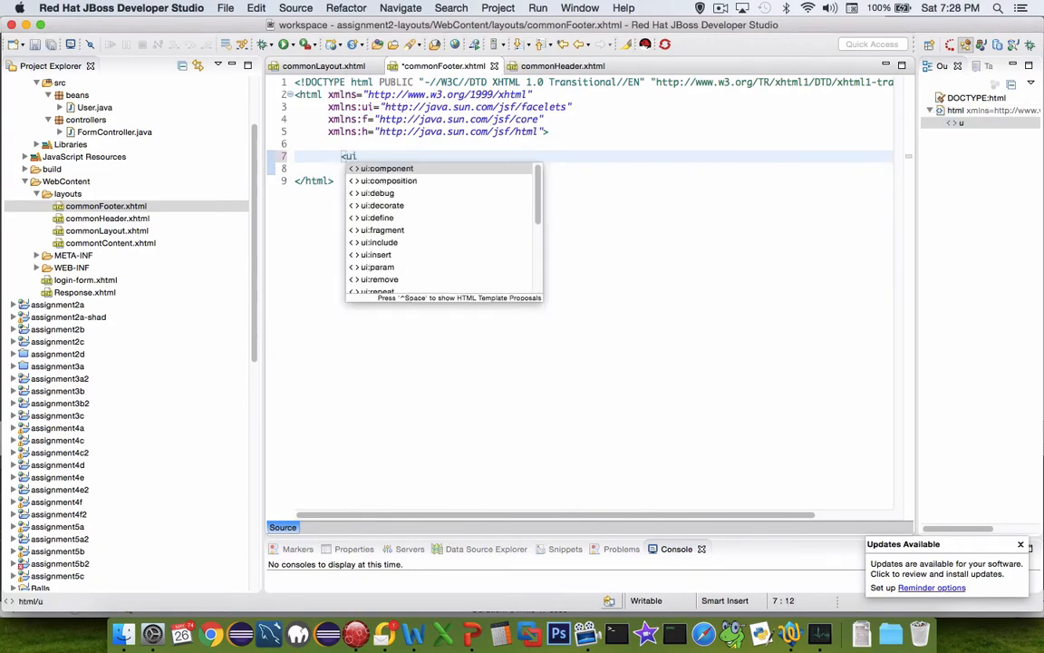
{"action": "key", "text": "Down"}
{"action": "key", "text": "Return"}
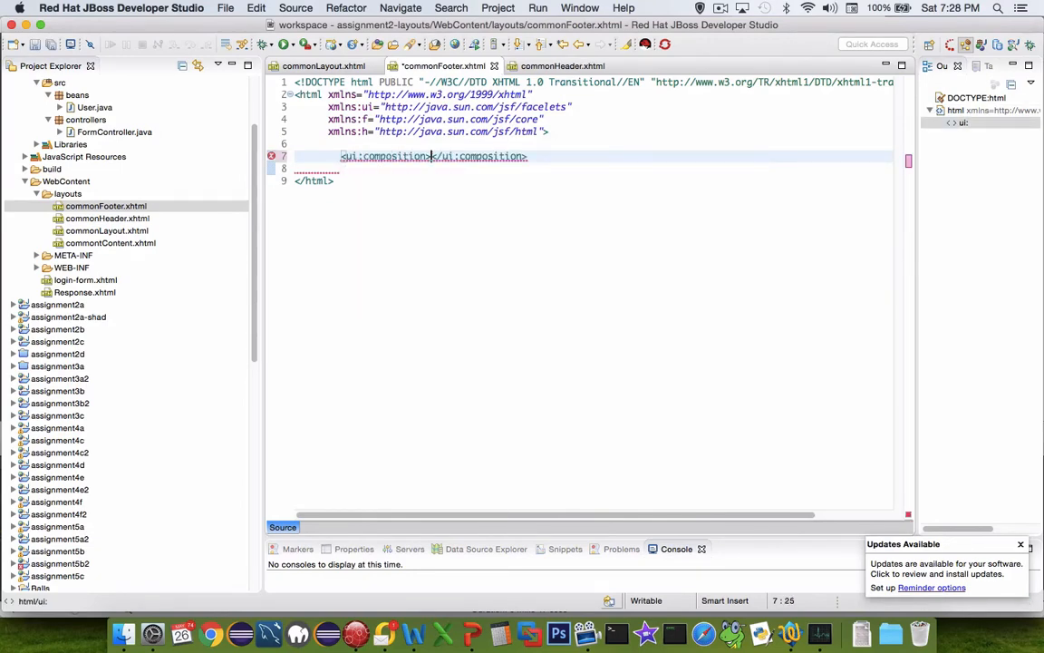
{"action": "key", "text": "Return"}
{"action": "key", "text": "Return"}
{"action": "key", "text": "Return"}
{"action": "key", "text": "Up"}
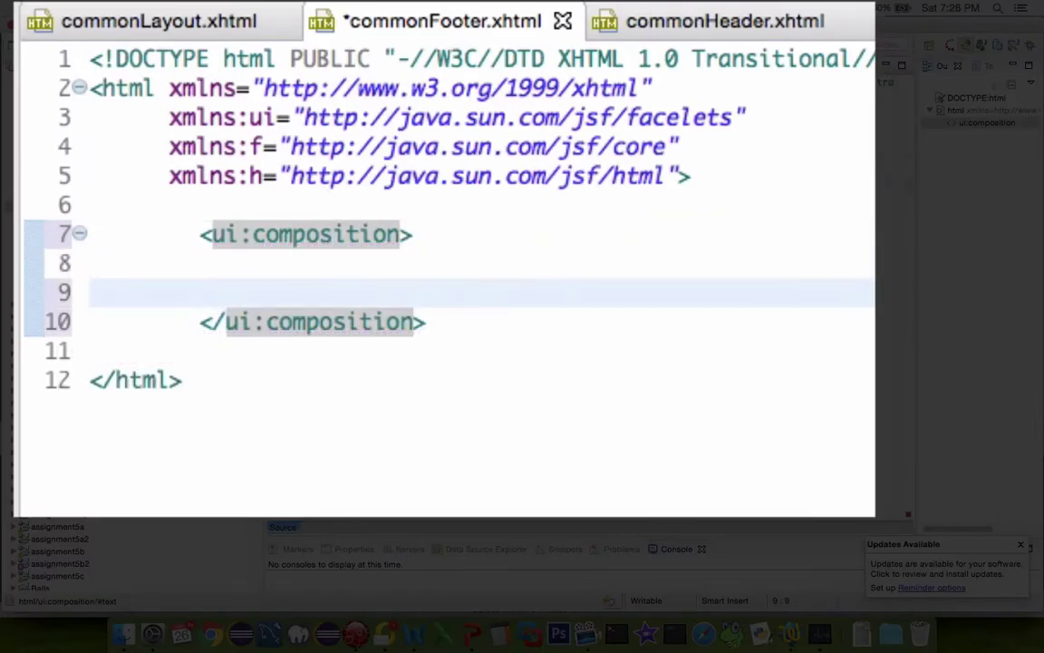
{"action": "type", "text": "<"}
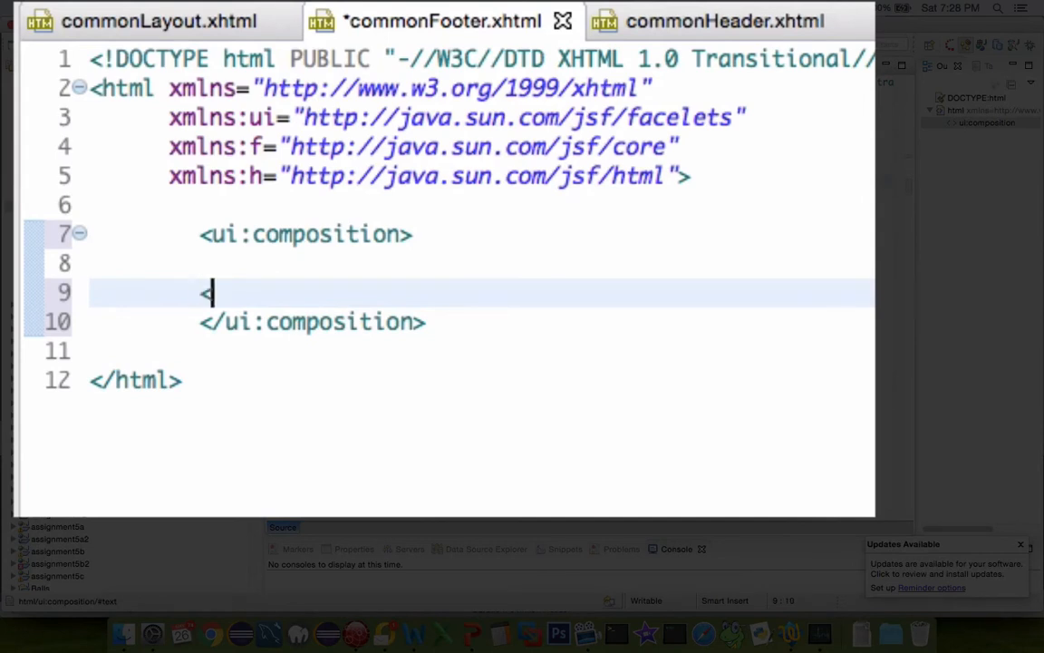
{"action": "type", "text": "h5"}
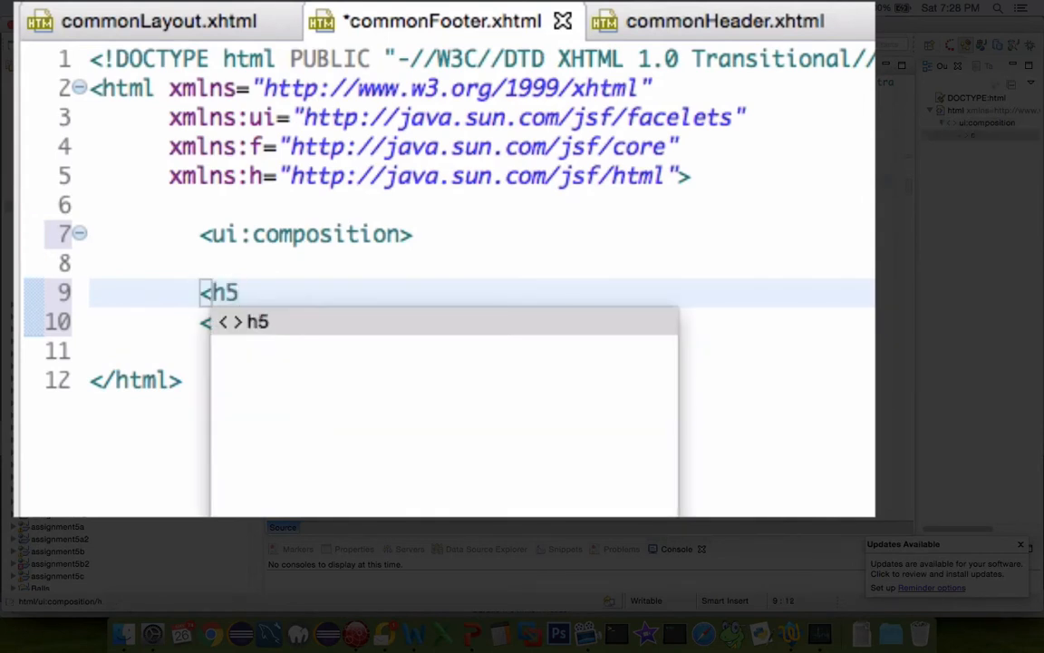
{"action": "type", "text": "></h5>"}
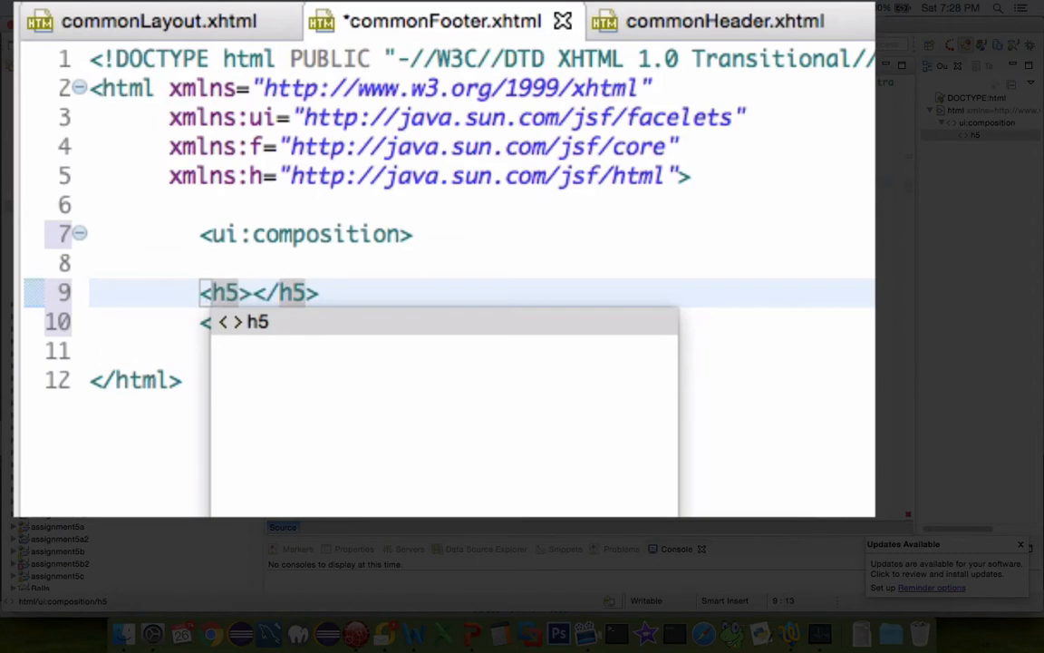
{"action": "type", "text": "Copyr"}
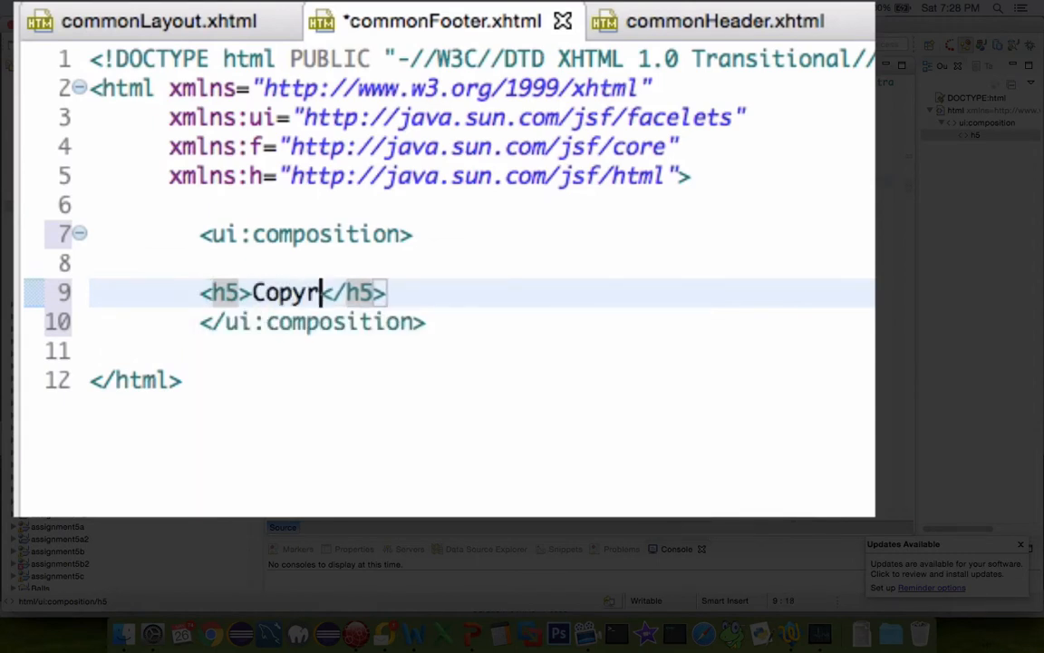
{"action": "type", "text": "ight 20"}
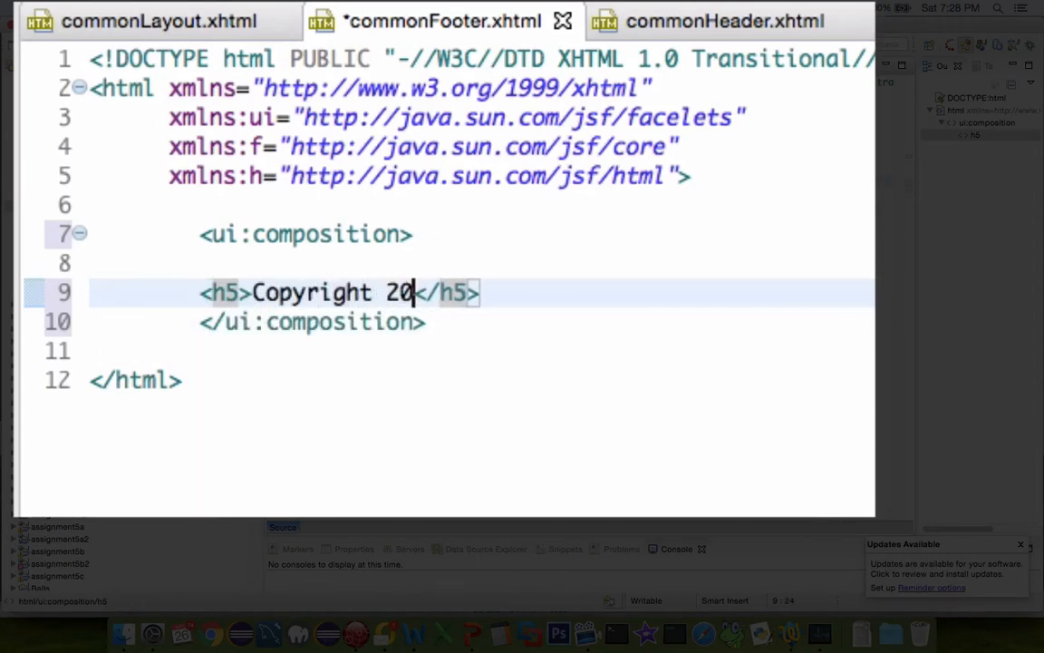
{"action": "type", "text": "18 GCU"}
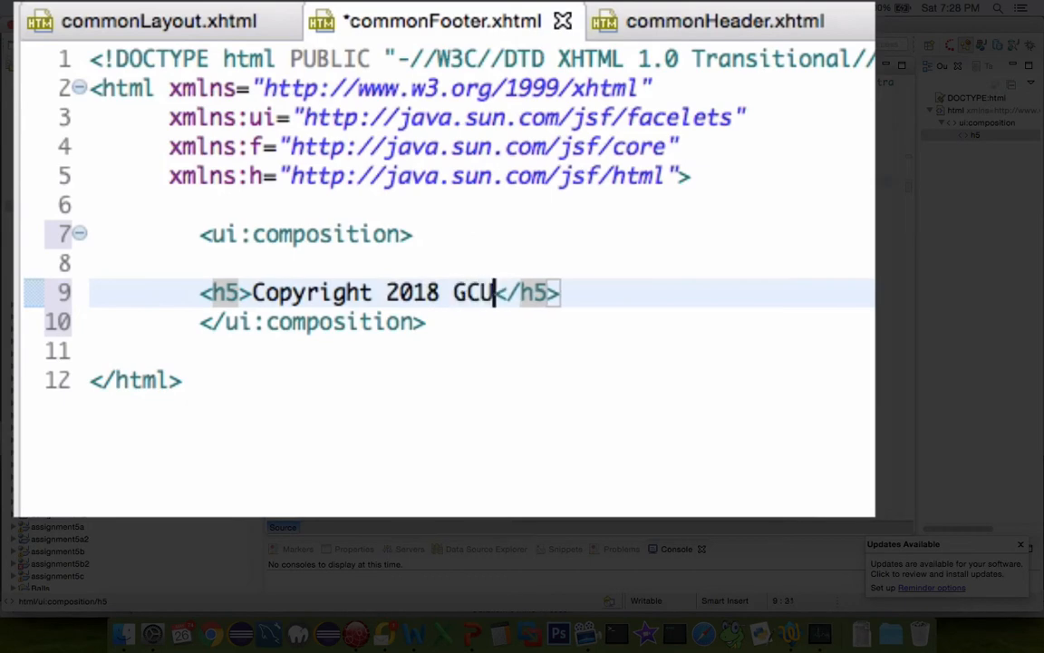
Add the indented h5 'Copyright 2018 Grand Canyon University' inside the composition and save
{"action": "key", "text": "BackSpace"}
{"action": "key", "text": "BackSpace"}
{"action": "type", "text": "ran"}
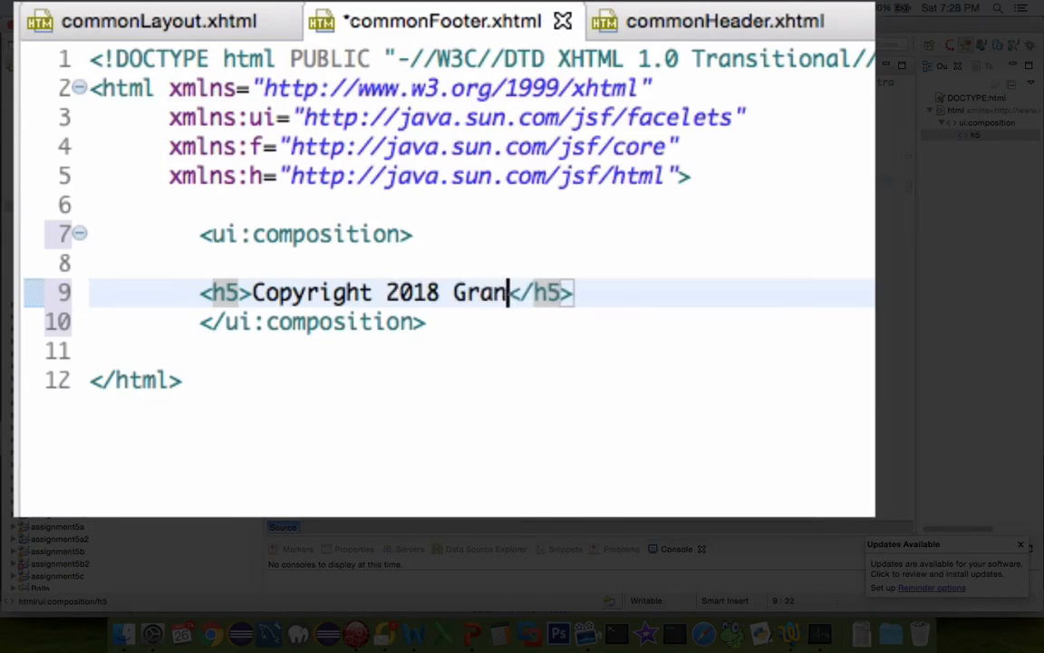
{"action": "type", "text": "d "}
{"action": "type", "text": "Canyon"}
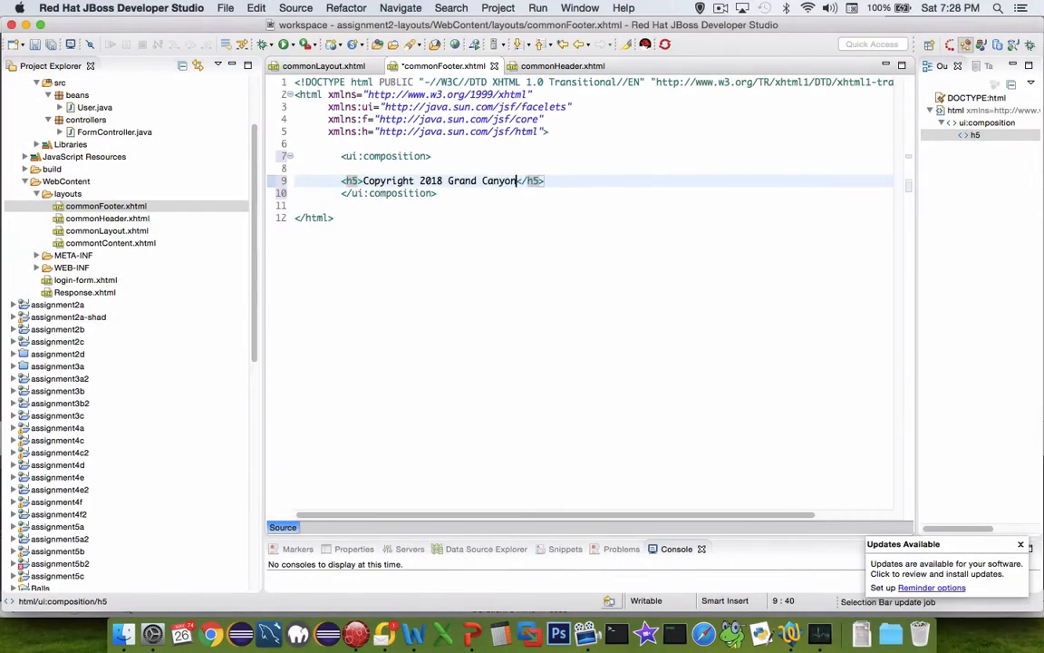
{"action": "type", "text": " University"}
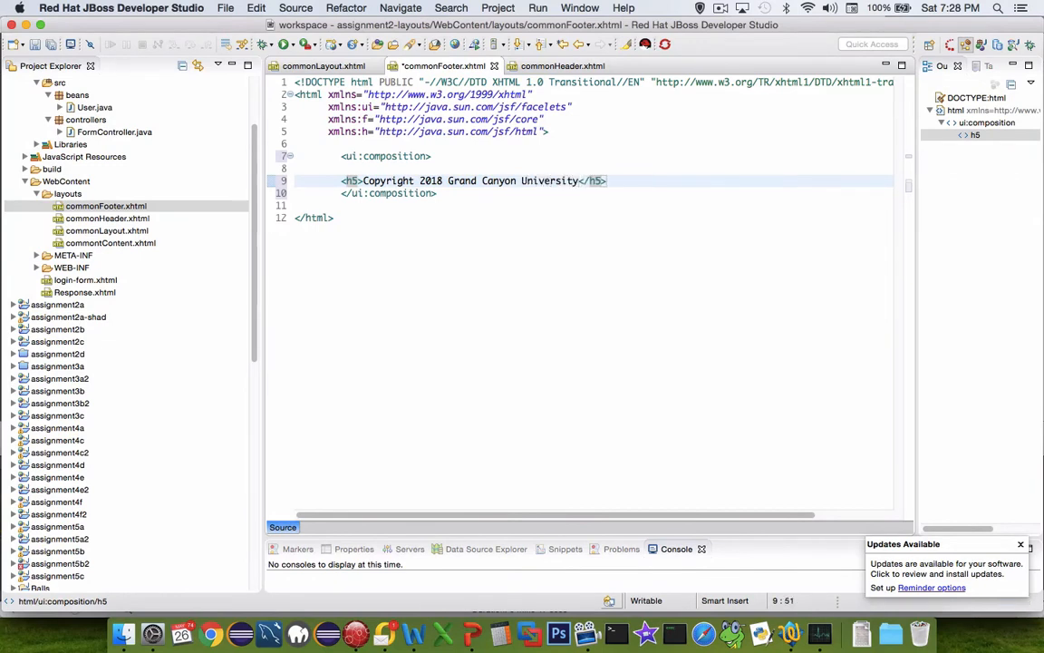
{"action": "left_click", "coordinate": [341, 180]}
{"action": "key", "text": "Tab"}
{"action": "key", "text": "super+s"}
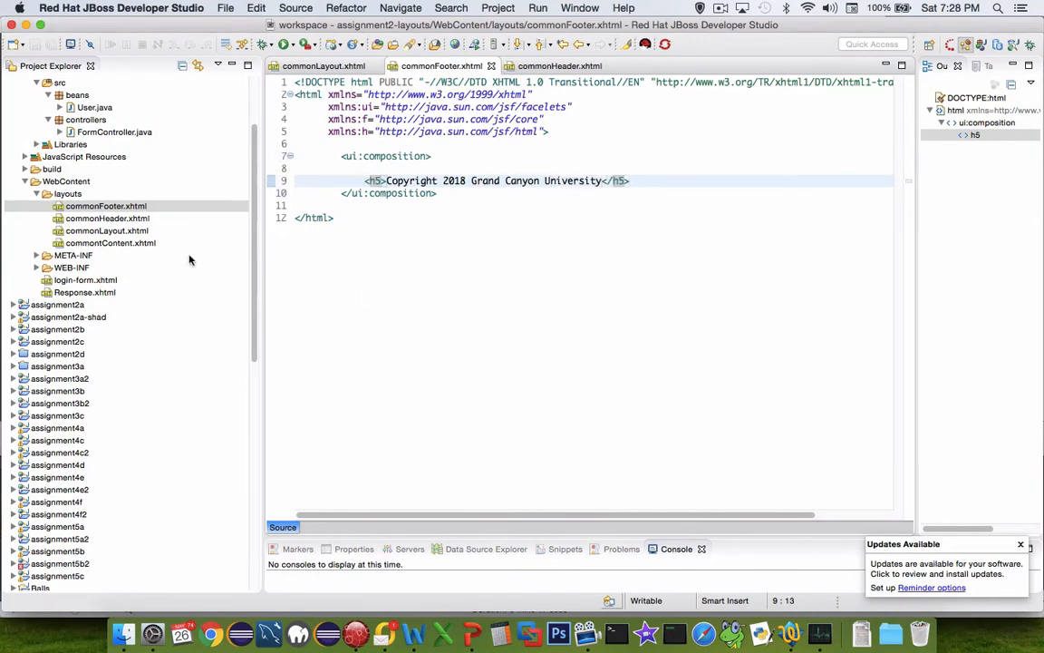
Add a ui:composition holding an h3 'This is the default content text.' to commontContent.xhtml
{"action": "double_click", "coordinate": [116, 244]}
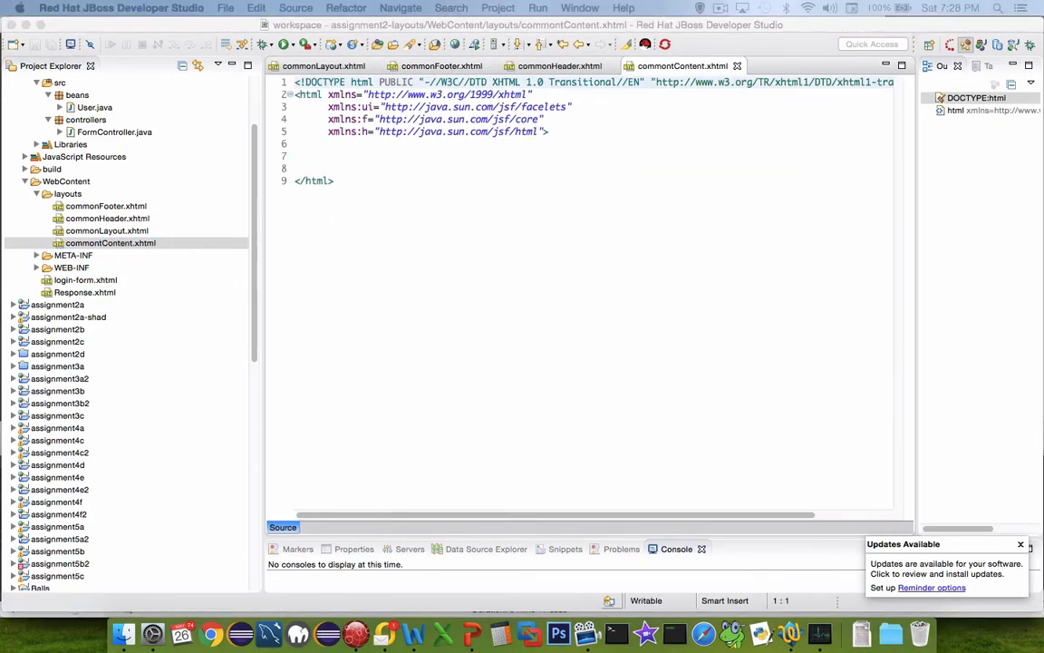
{"action": "left_click", "coordinate": [305, 157]}
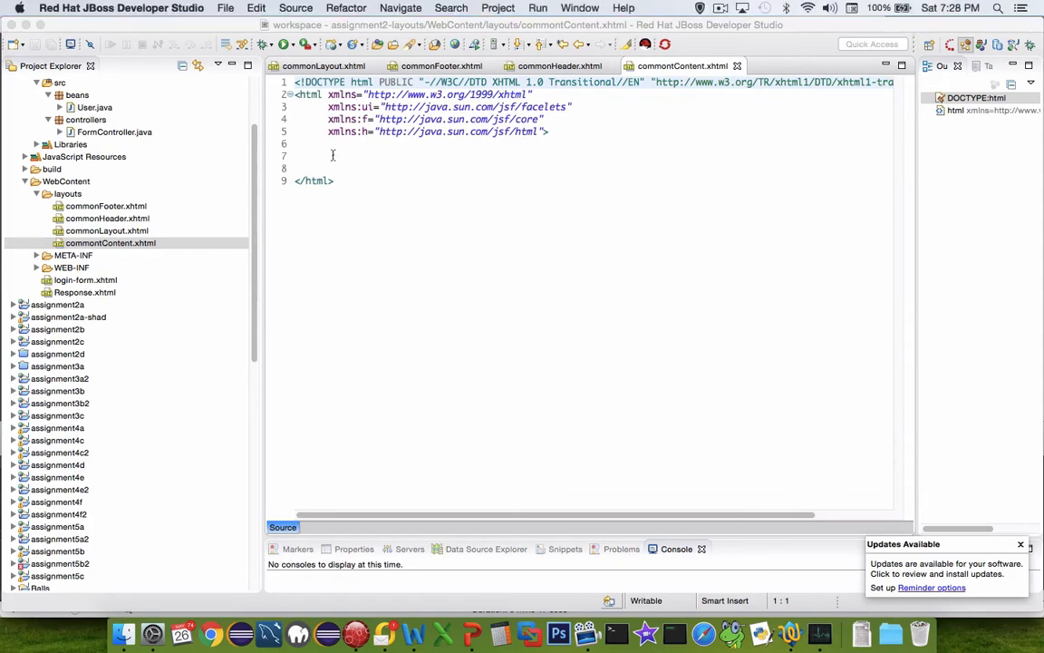
{"action": "key", "text": "Tab"}
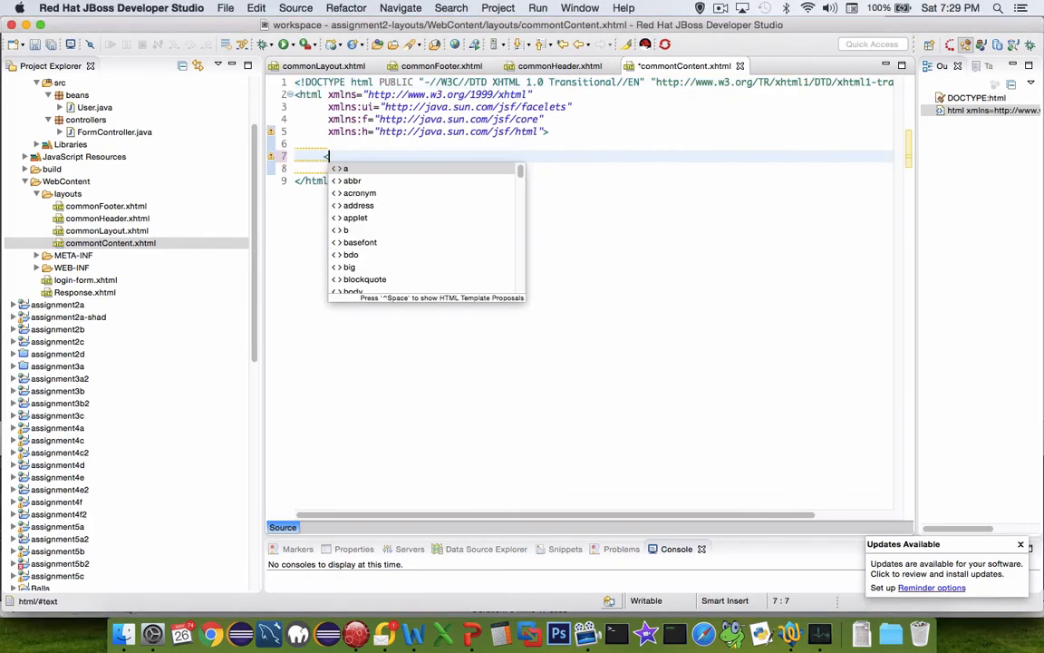
{"action": "type", "text": "ui:"}
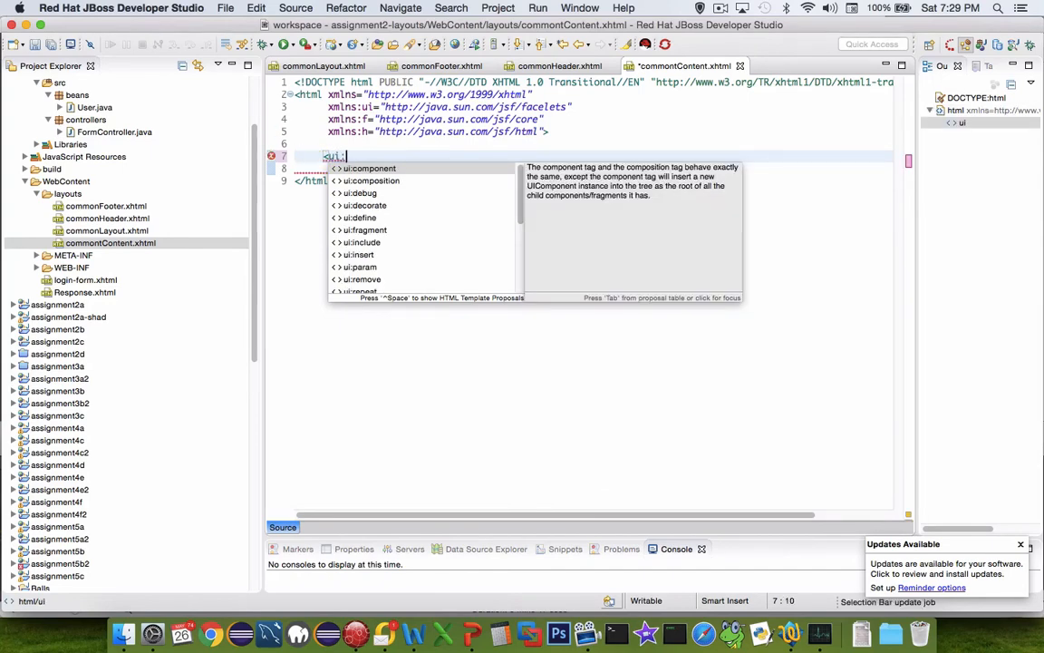
{"action": "type", "text": "com"}
{"action": "key", "text": "Down"}
{"action": "key", "text": "Return"}
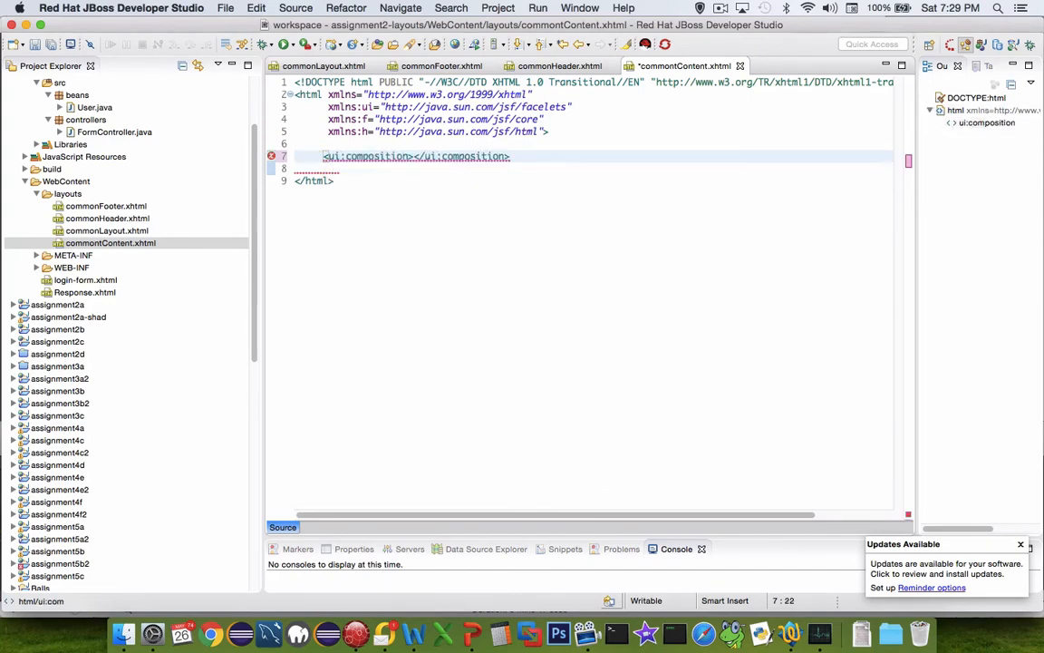
{"action": "key", "text": "Return"}
{"action": "key", "text": "Return"}
{"action": "key", "text": "Return"}
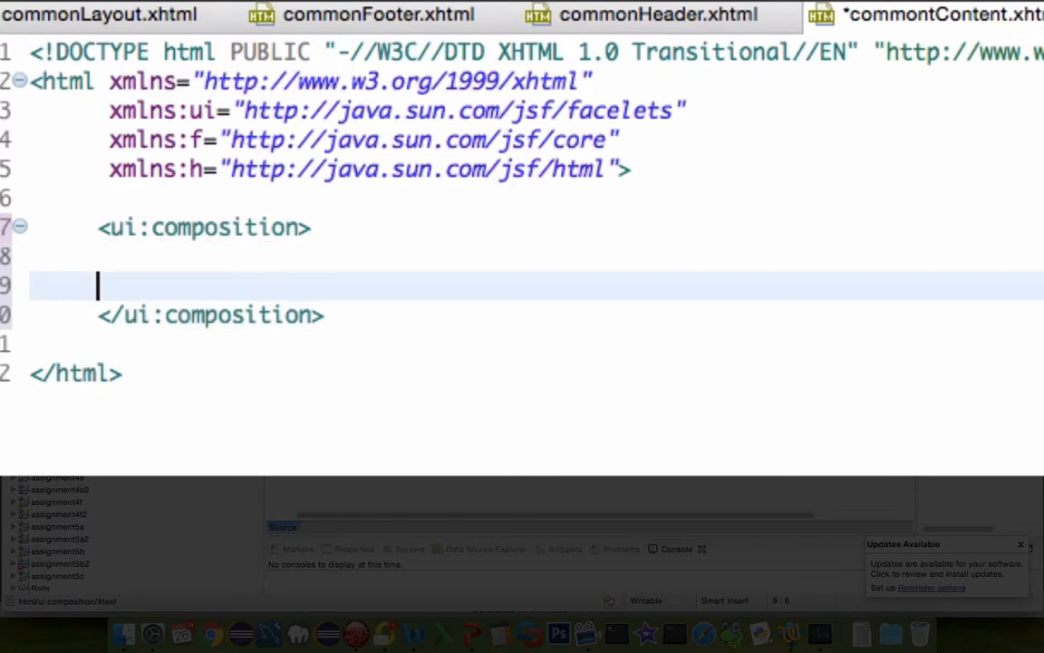
{"action": "type", "text": "<3"}
{"action": "key", "text": "BackSpace"}
{"action": "type", "text": "h3>Th"}
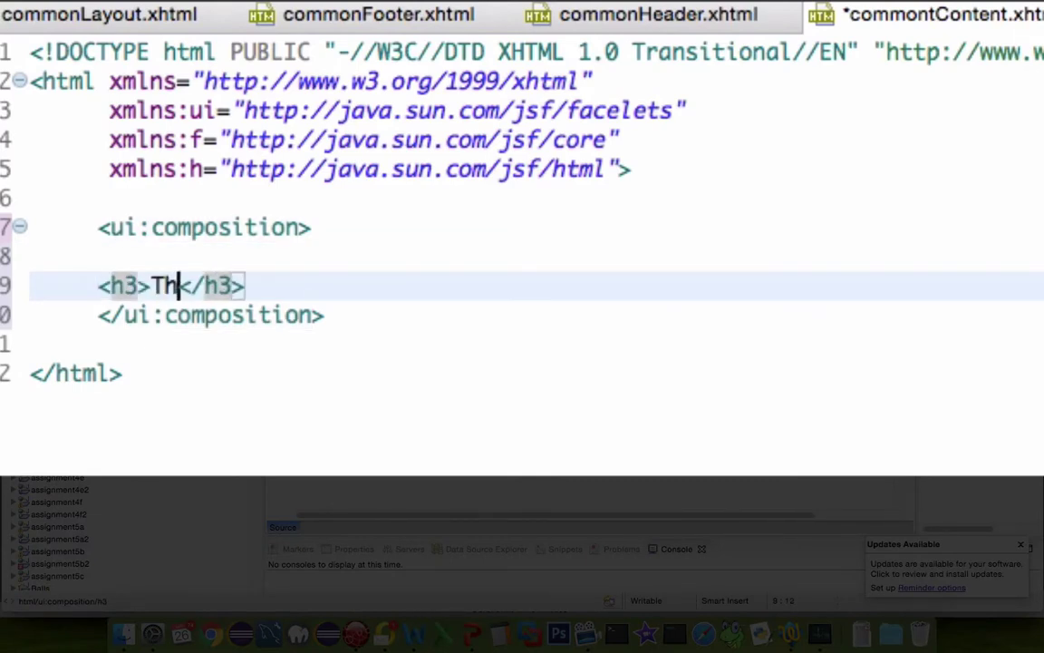
{"action": "type", "text": "is is the defa"}
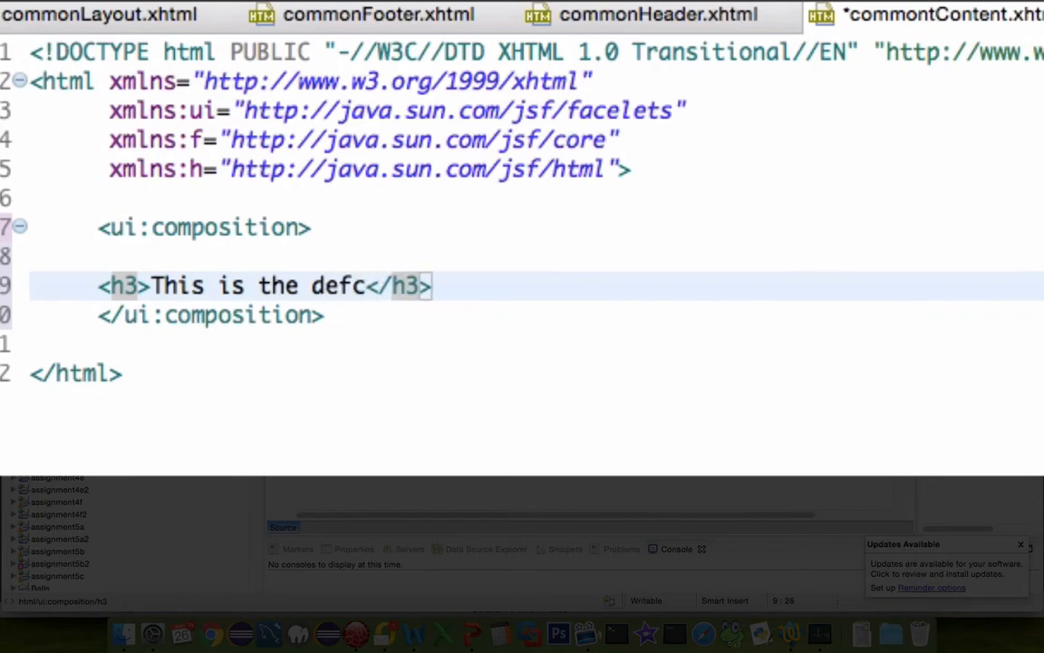
{"action": "type", "text": "ult conten"}
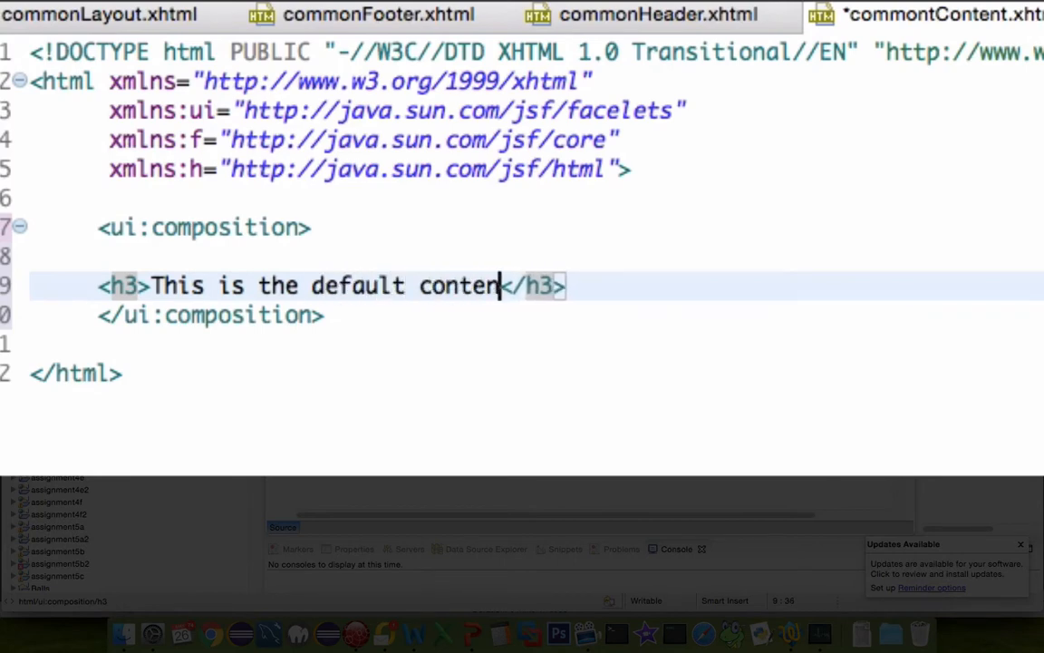
{"action": "type", "text": "t text."}
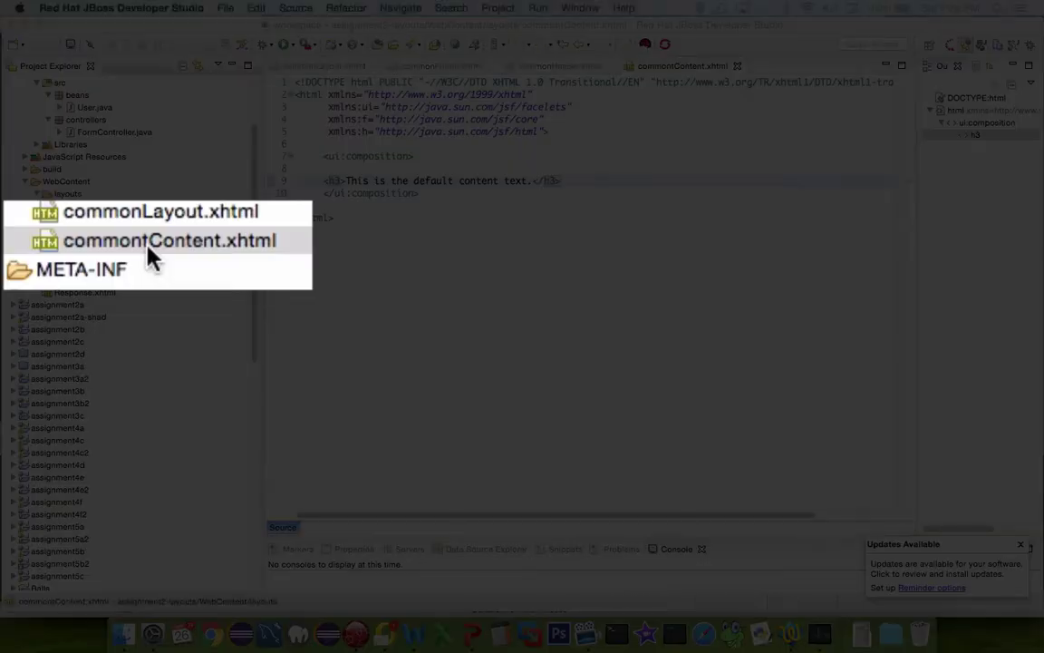
Rename the misspelled commontContent.xhtml to commonContent.xhtml
{"action": "left_click", "coordinate": [107, 242]}
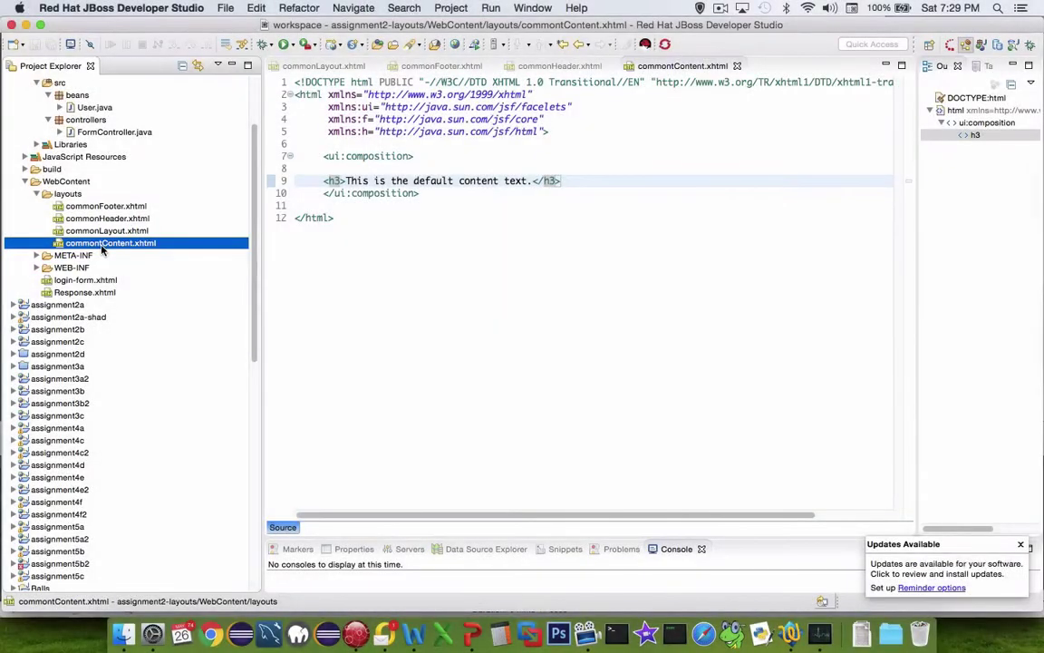
{"action": "right_click", "coordinate": [102, 250]}
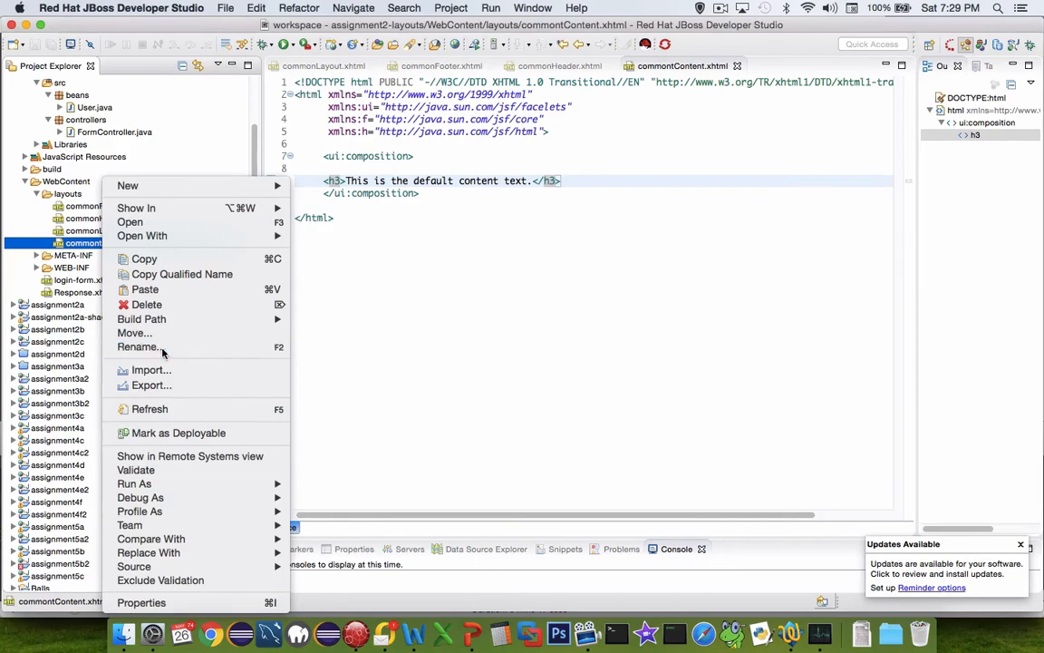
{"action": "key", "text": "Escape"}
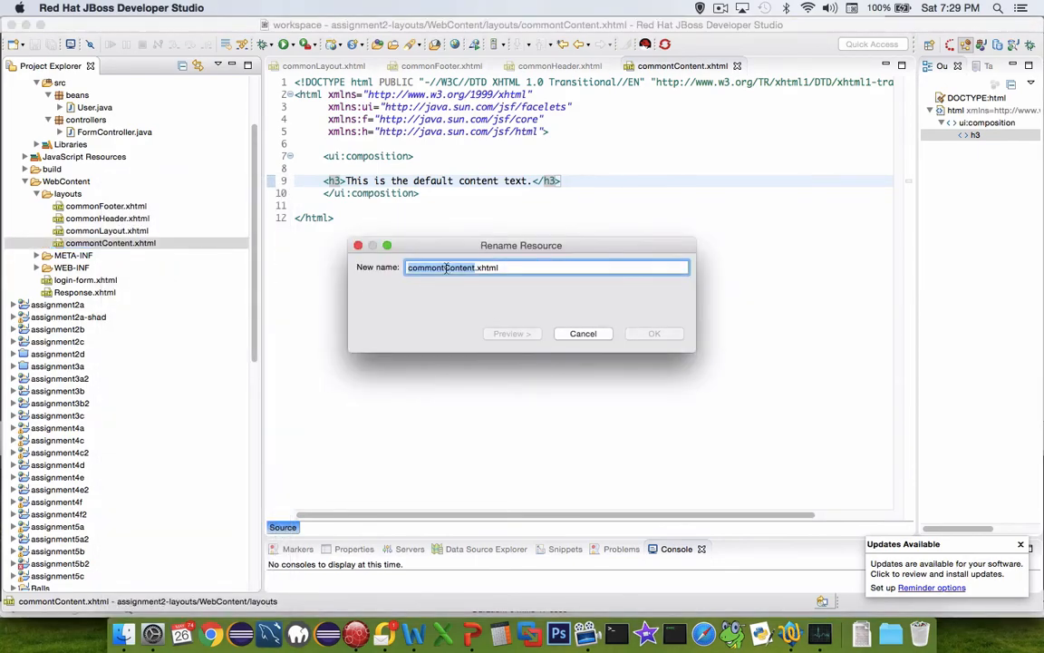
{"action": "left_click", "coordinate": [445, 267]}
{"action": "key", "text": "BackSpace"}
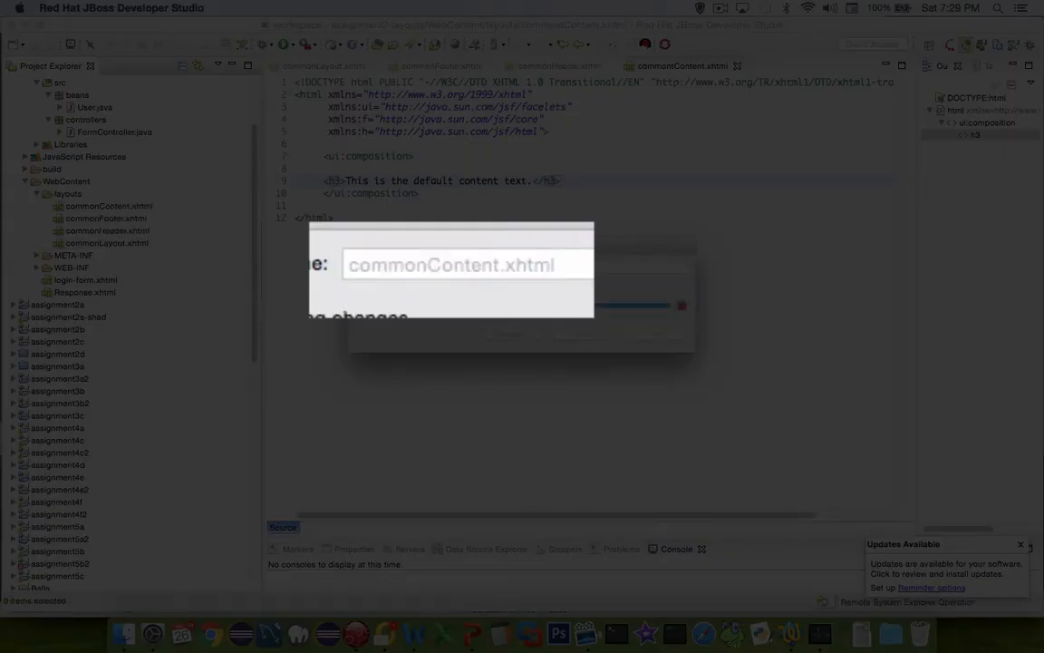
{"action": "key", "text": "Return"}
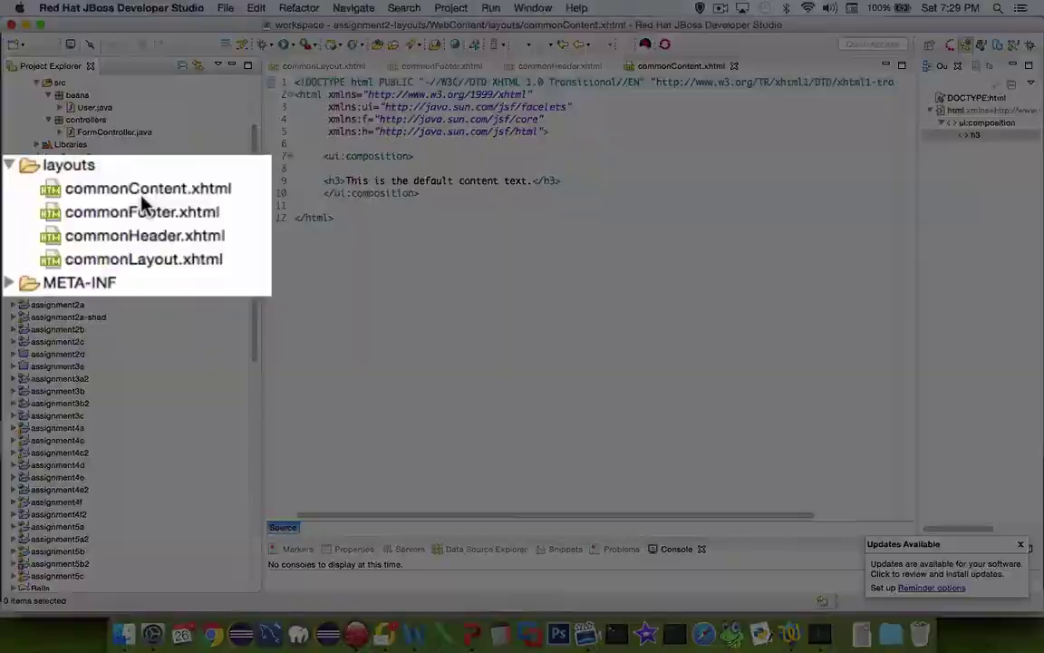
Browse the project files down to commonLayout.xhtml and select login-form.xhtml
{"action": "left_click", "coordinate": [145, 190]}
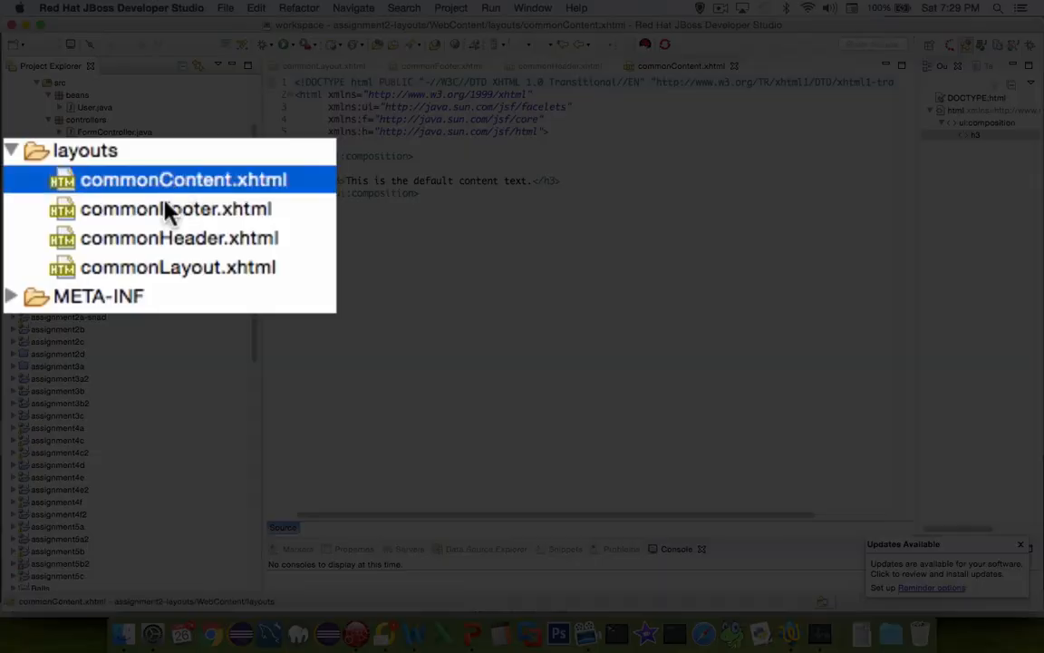
{"action": "left_click", "coordinate": [163, 239]}
{"action": "left_click", "coordinate": [167, 268]}
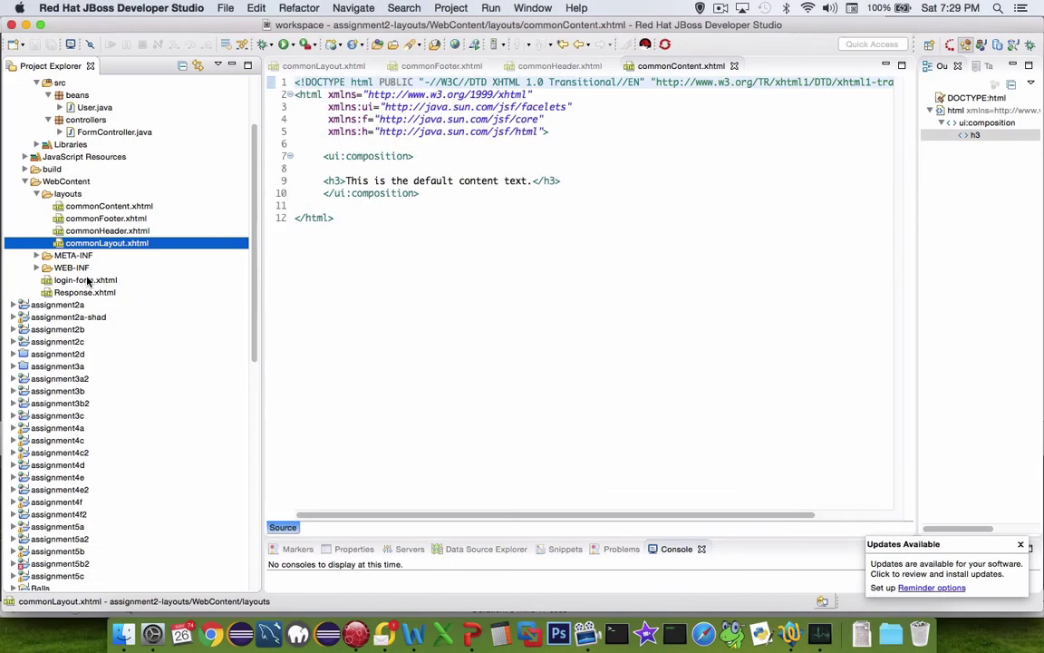
{"action": "left_click", "coordinate": [87, 281]}
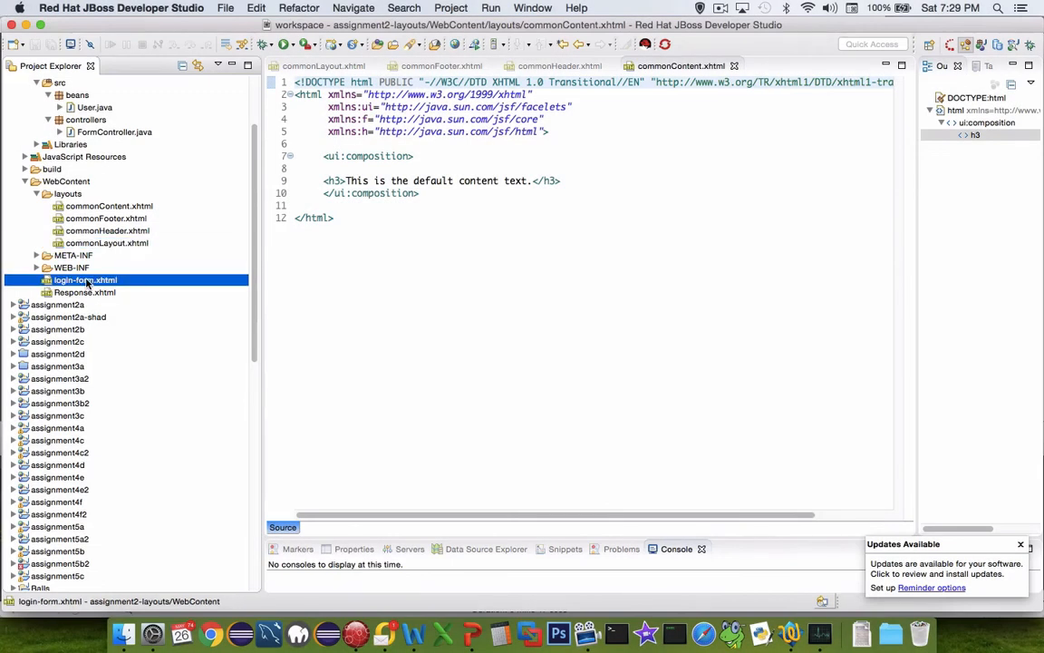
Insert a ui:composition element on new lines right after login-form.xhtml's body tag
{"action": "double_click", "coordinate": [86, 281]}
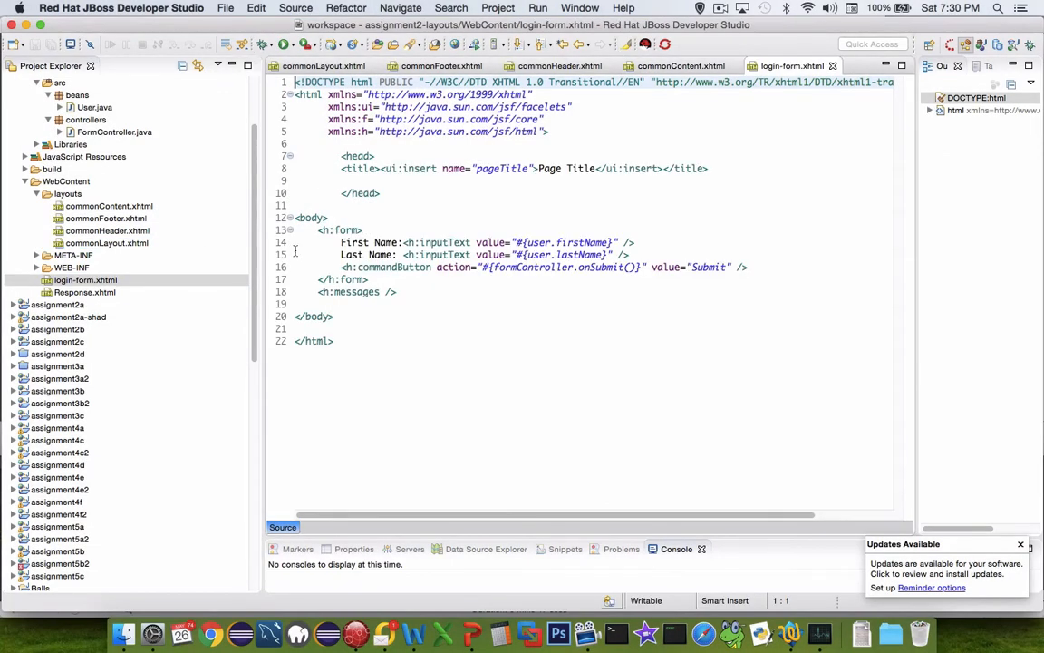
{"action": "left_click", "coordinate": [86, 281]}
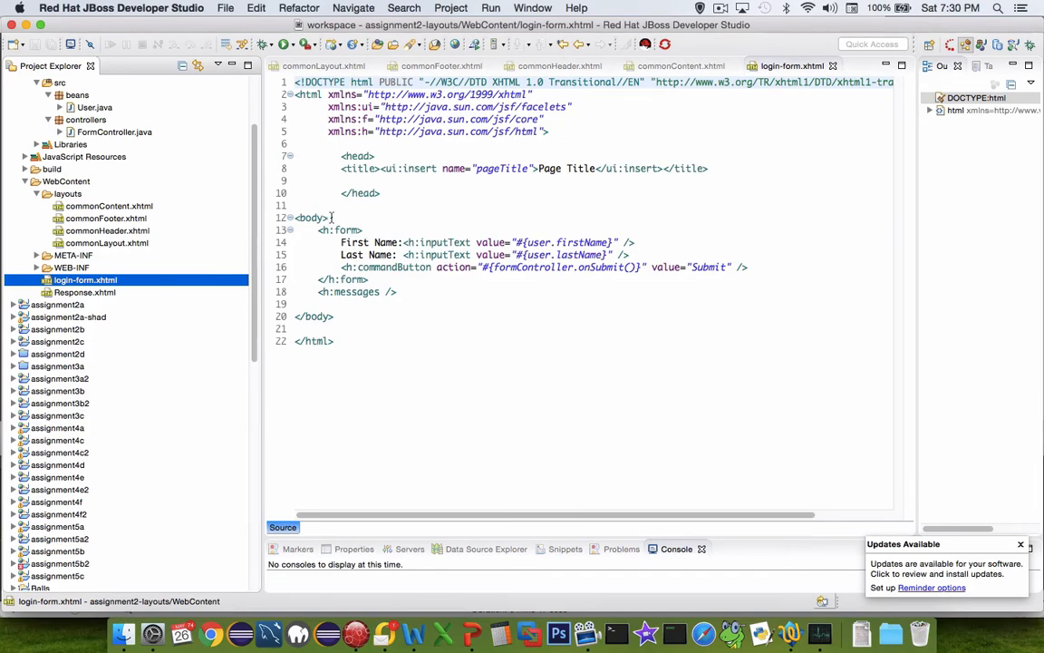
{"action": "left_click", "coordinate": [332, 217]}
{"action": "key", "text": "Return"}
{"action": "key", "text": "Return"}
{"action": "key", "text": "Up"}
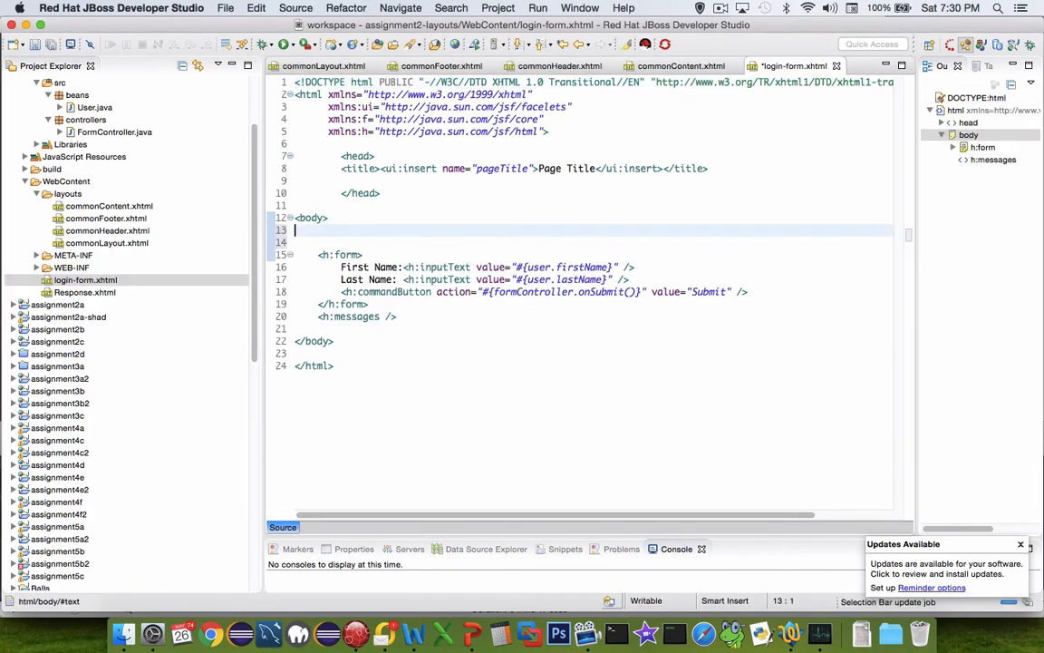
{"action": "type", "text": "u"}
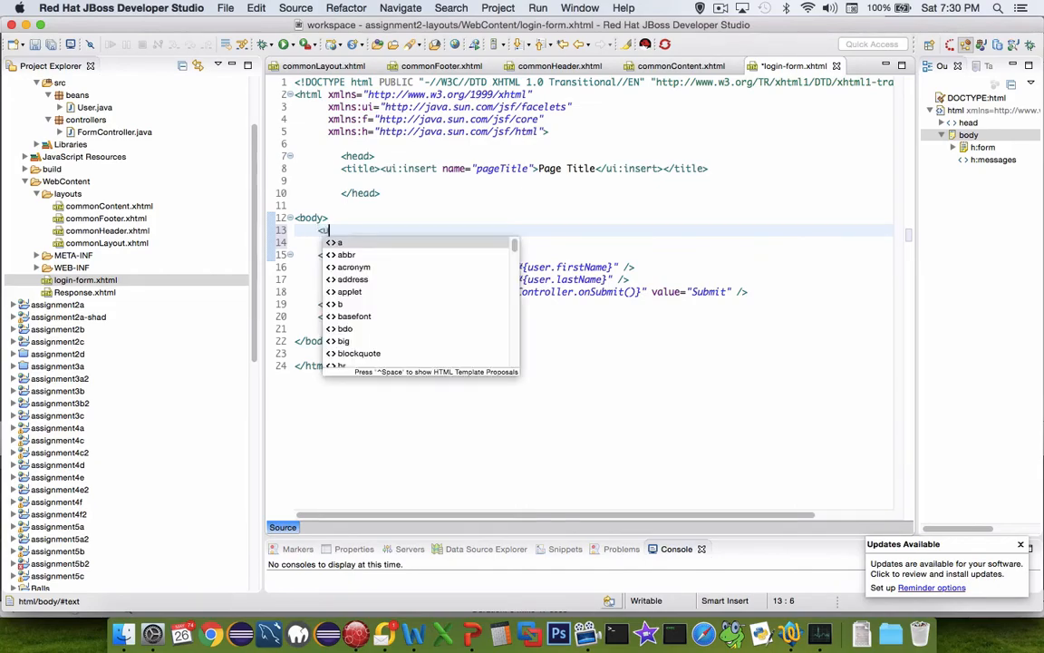
{"action": "type", "text": "i:com"}
{"action": "type", "text": "p"}
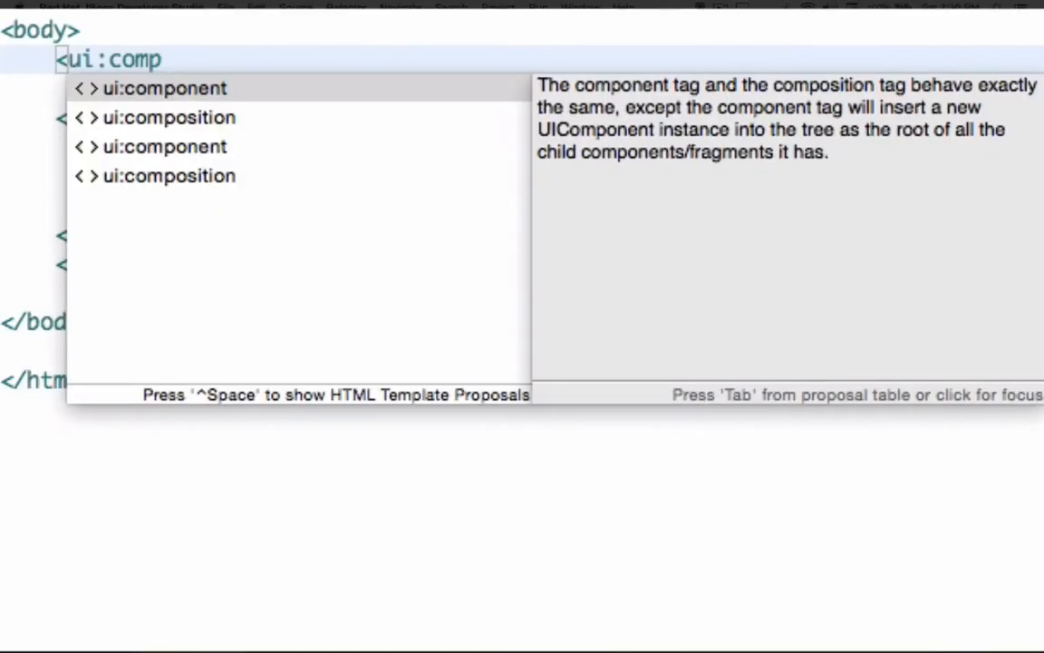
{"action": "key", "text": "Down"}
{"action": "key", "text": "Return"}
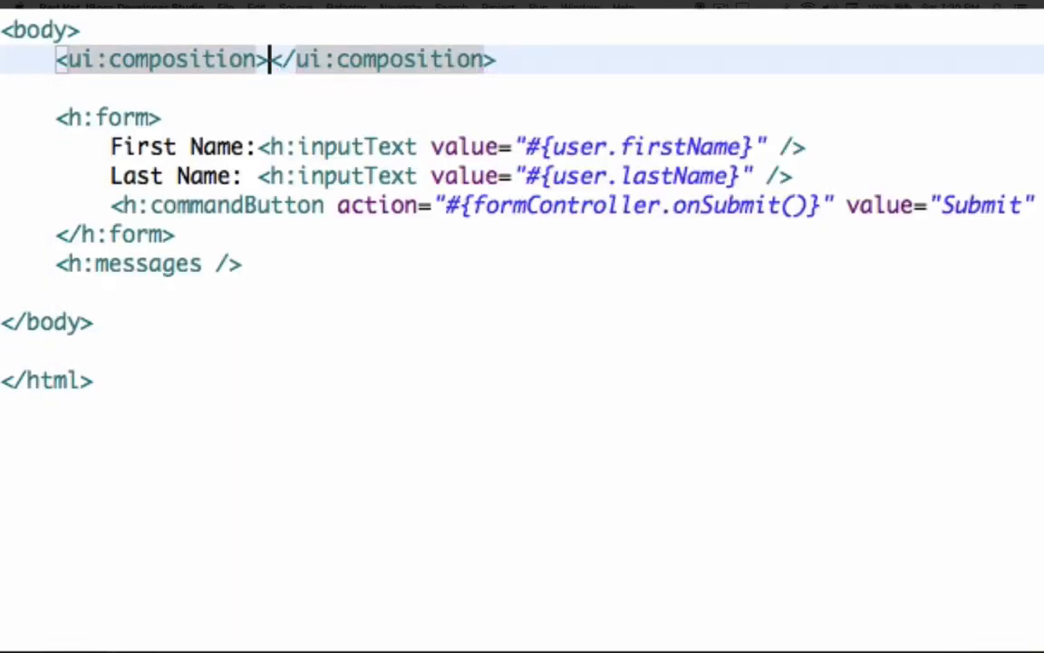
Set the composition's template attribute to /layouts/commonLayout.xhtml via path assist
{"action": "key", "text": "Left"}
{"action": "type", "text": "t"}
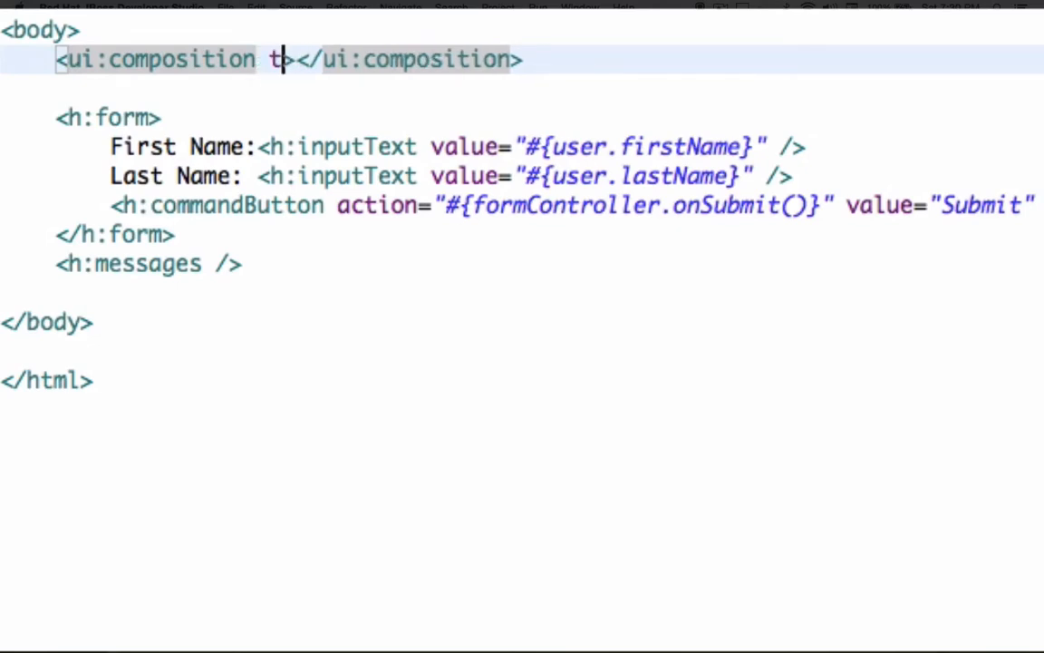
{"action": "type", "text": "emplate"}
{"action": "type", "text": "="}
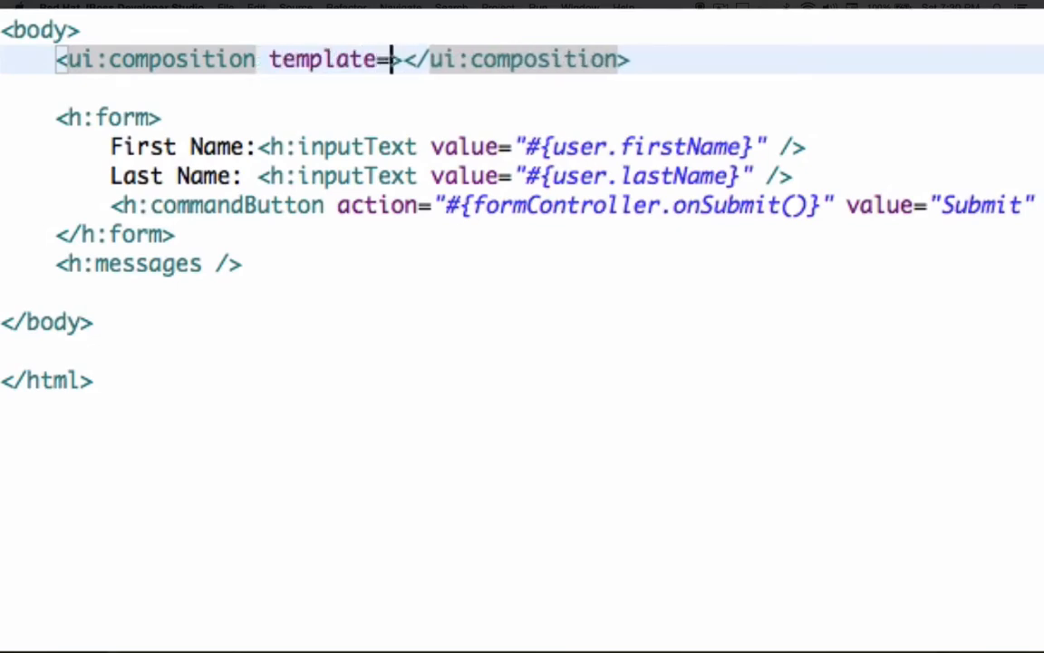
{"action": "type", "text": "\""}
{"action": "key", "text": "ctrl+space"}
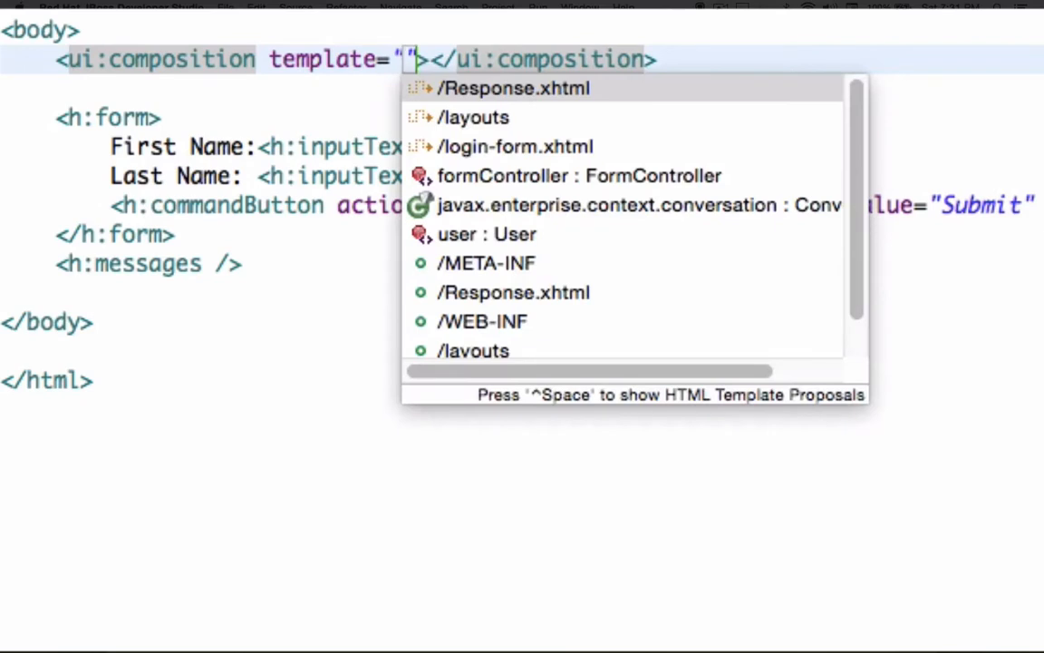
{"action": "type", "text": "/layouts/"}
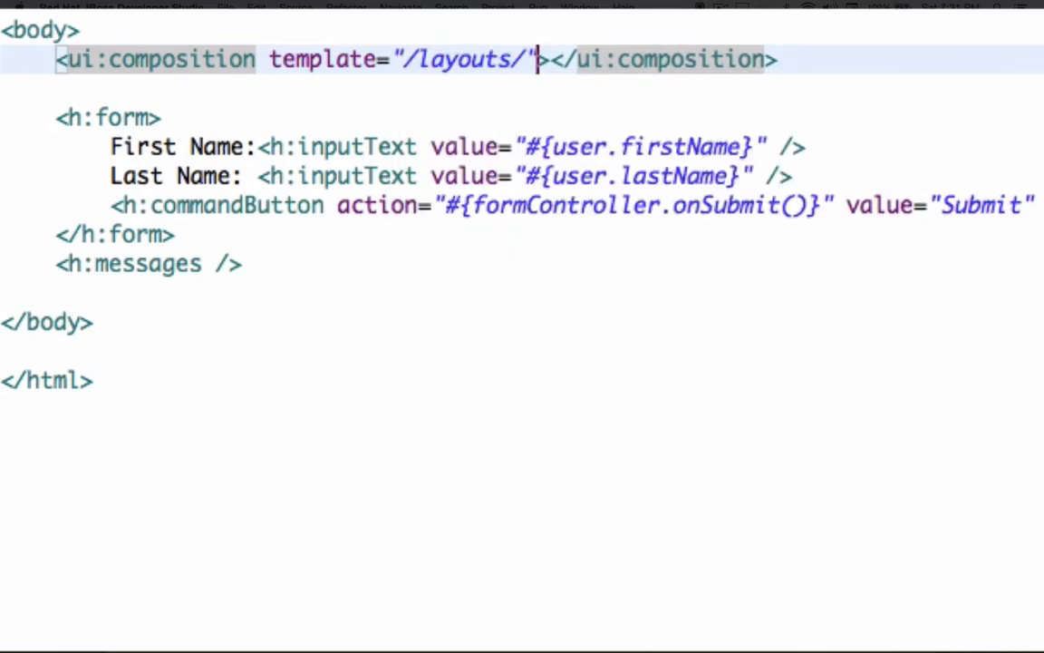
{"action": "type", "text": "comm"}
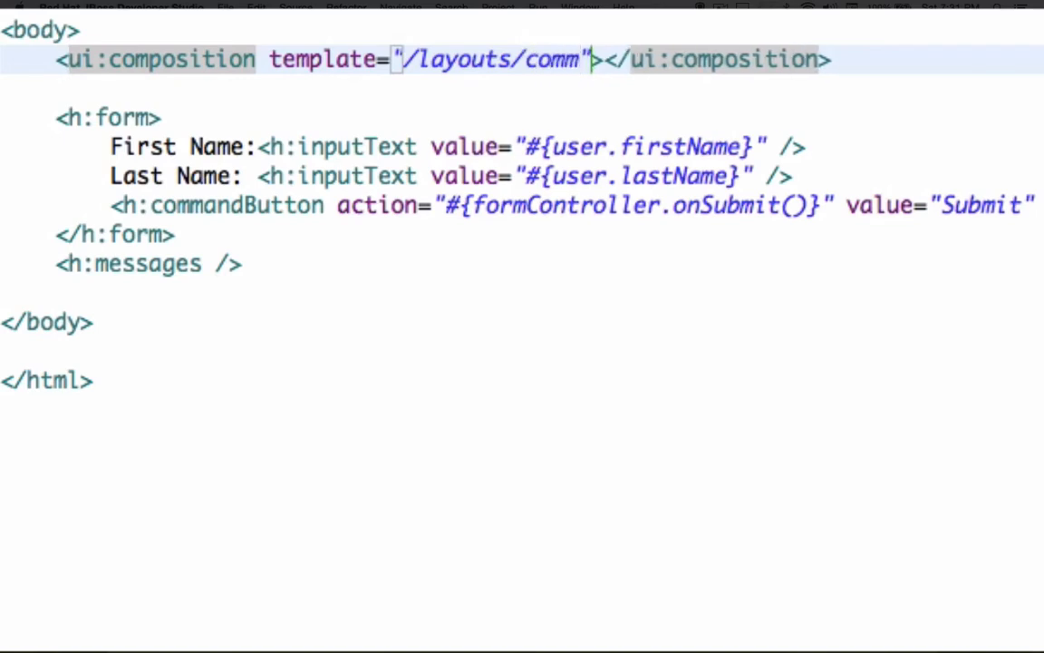
{"action": "type", "text": "on"}
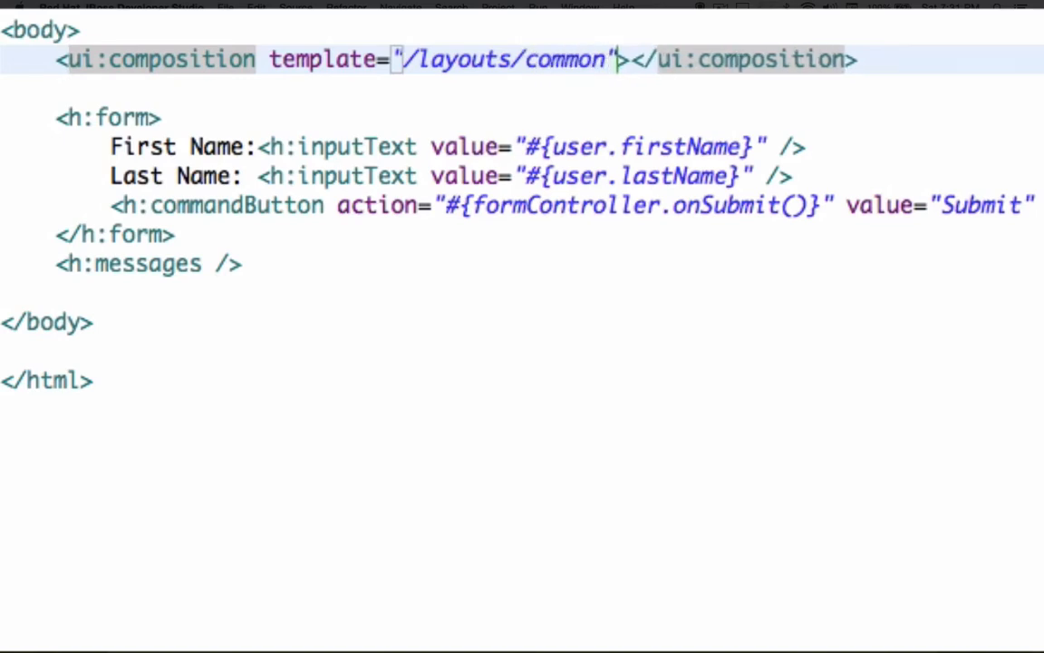
{"action": "type", "text": "Layou"}
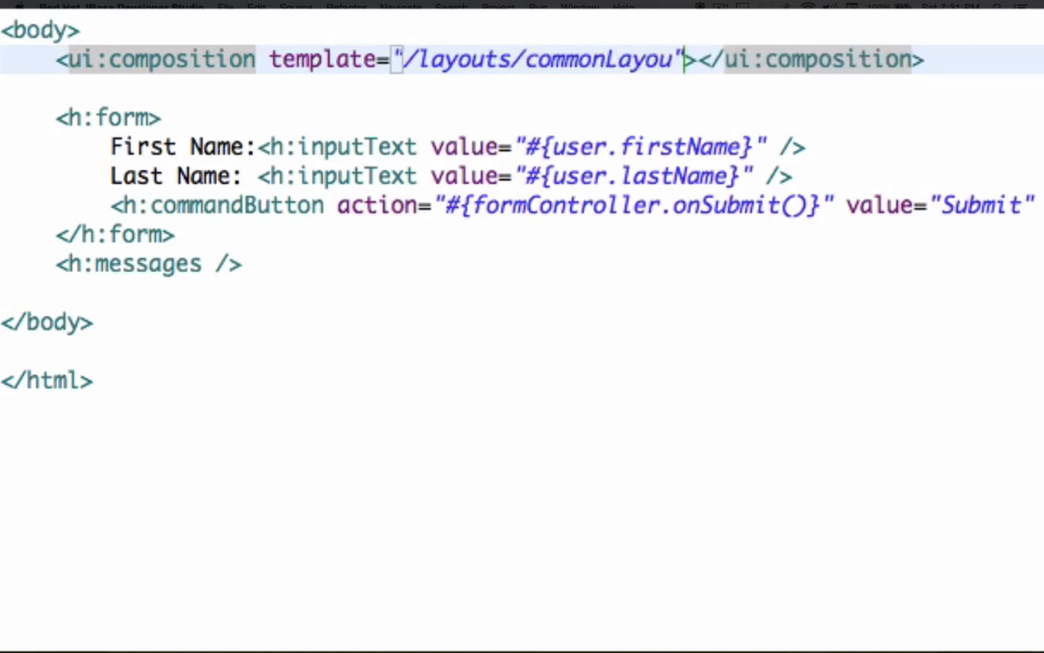
{"action": "type", "text": "t.x"}
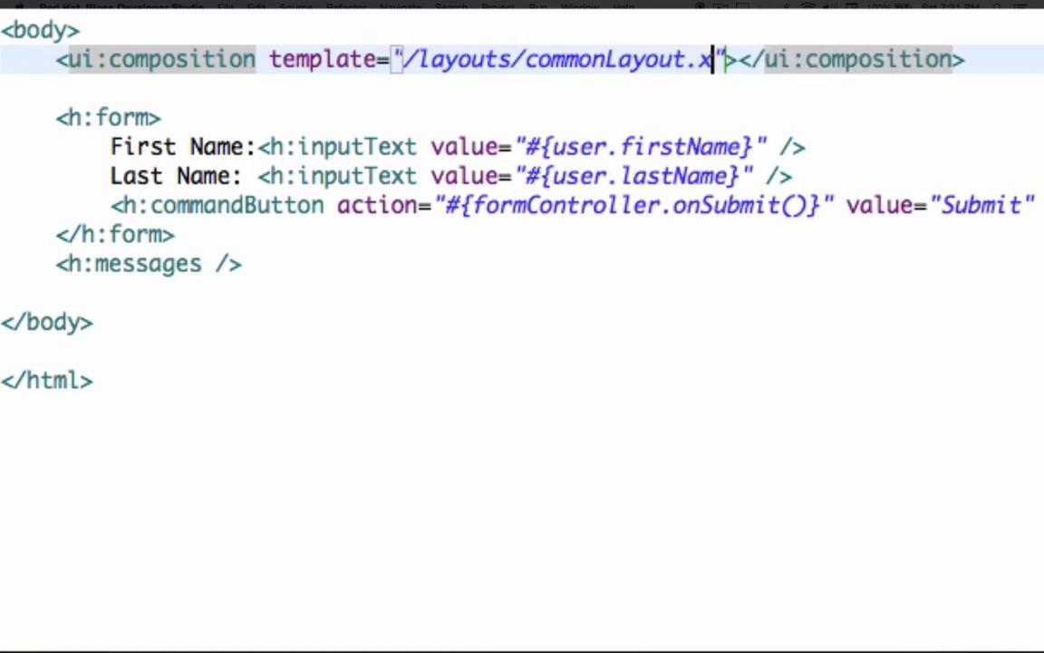
{"action": "type", "text": "html"}
{"action": "key", "text": "Right"}
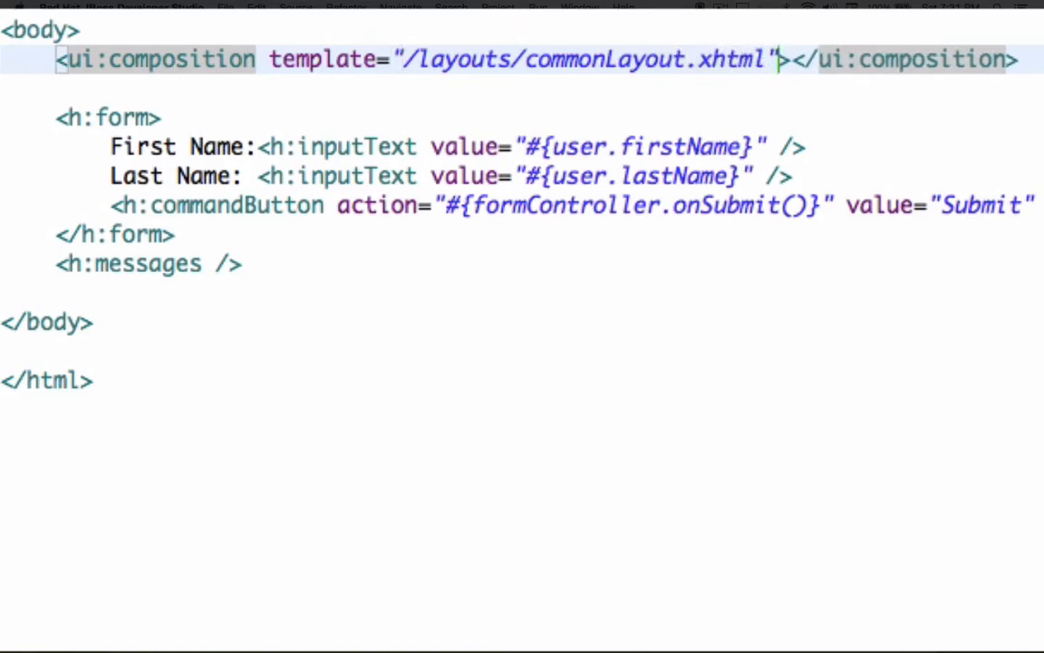
Move the h:form block and h:messages inside the commonLayout composition
{"action": "key", "text": "Return"}
{"action": "key", "text": "Down"}
{"action": "key", "text": "Down"}
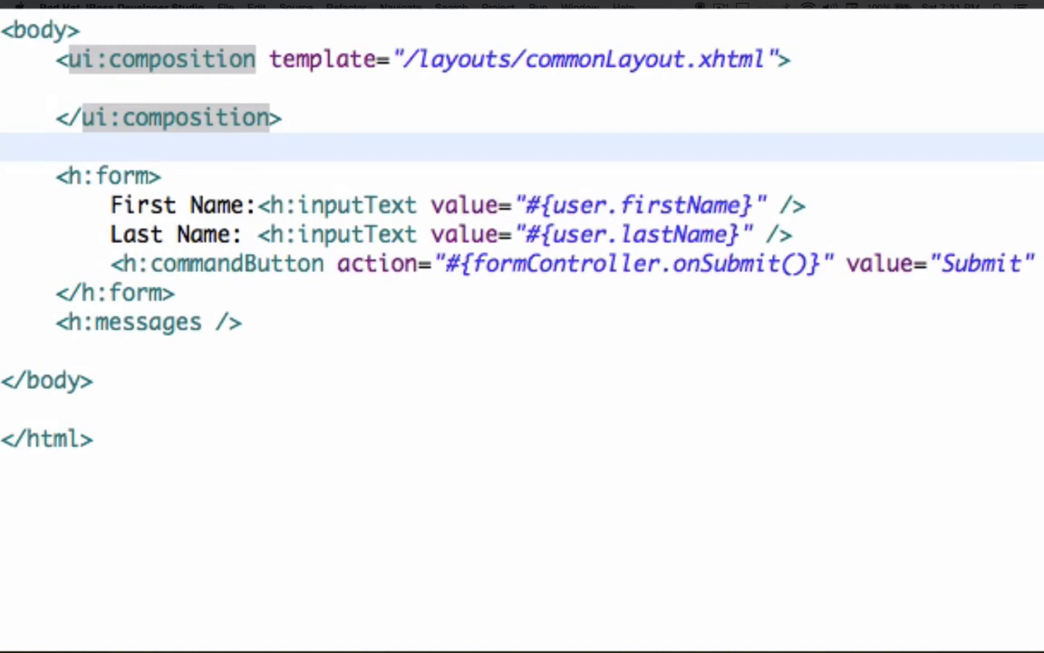
{"action": "key", "text": "Down"}
{"action": "key", "text": "shift+Down"}
{"action": "key", "text": "shift+Down"}
{"action": "key", "text": "shift+Down"}
{"action": "key", "text": "shift+Down"}
{"action": "key", "text": "shift+Down"}
{"action": "key", "text": "shift+Down"}
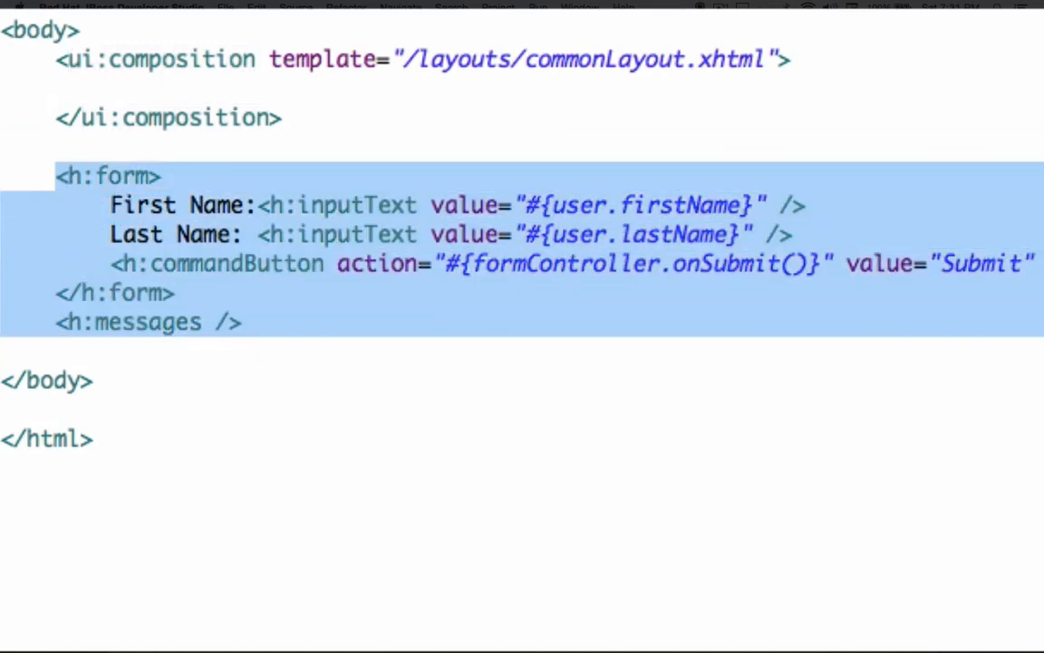
{"action": "key", "text": "ctrl+x"}
{"action": "key", "text": "Up"}
{"action": "key", "text": "Up"}
{"action": "key", "text": "Up"}
{"action": "key", "text": "ctrl+v"}
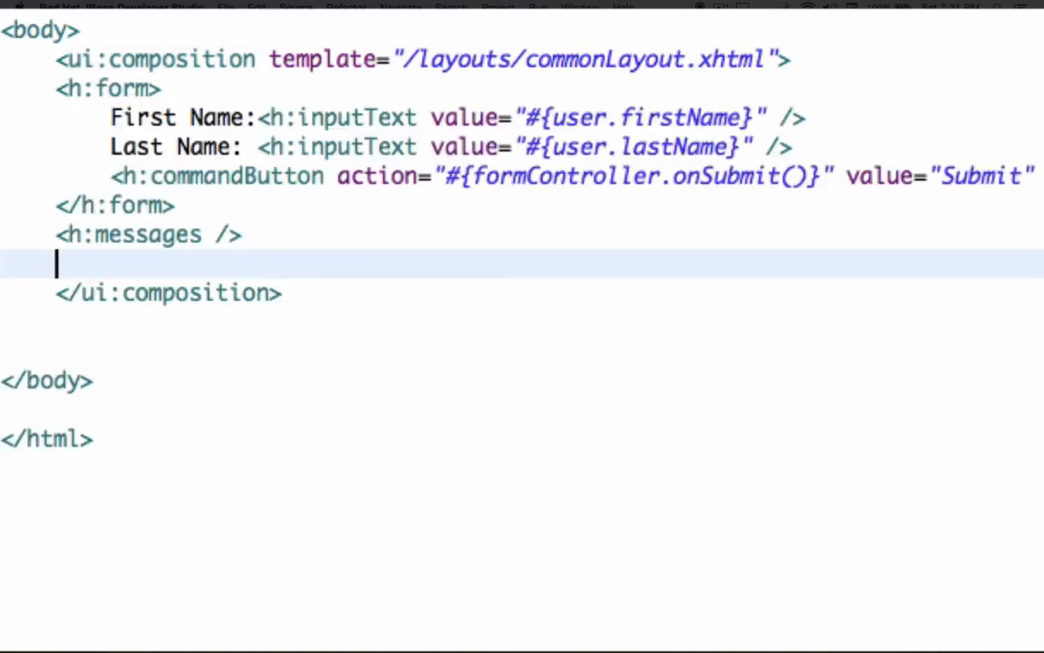
Indent the form and messages one level inside the composition
{"action": "key", "text": "Up"}
{"action": "key", "text": "Up"}
{"action": "key", "text": "Up"}
{"action": "key", "text": "Up"}
{"action": "key", "text": "Up"}
{"action": "key", "text": "Up"}
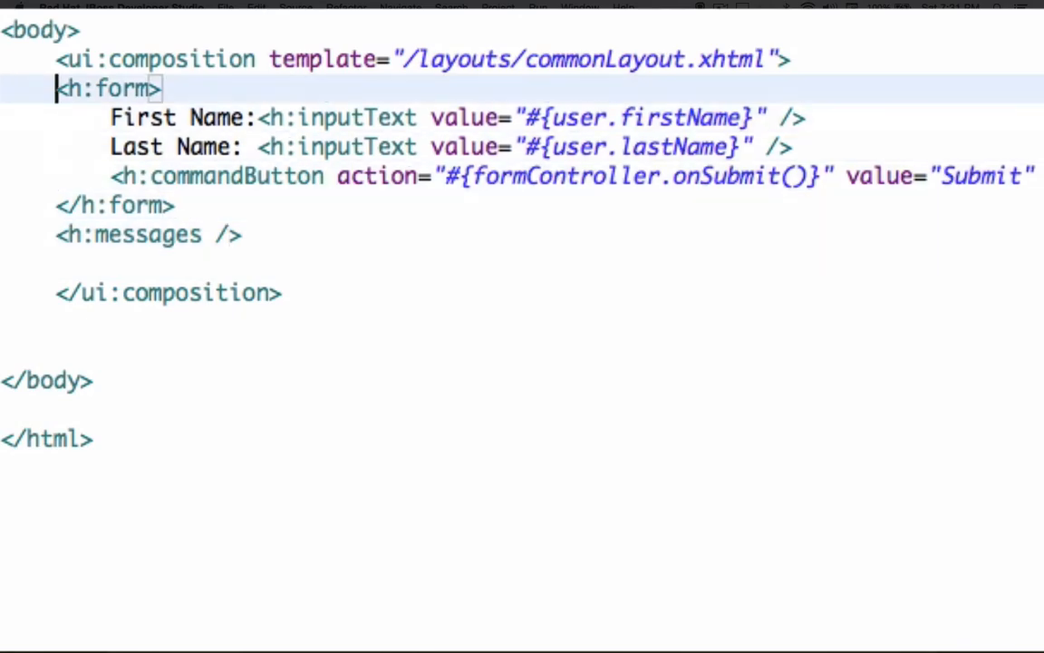
{"action": "key", "text": "Down"}
{"action": "key", "text": "Up"}
{"action": "key", "text": "shift+Down"}
{"action": "key", "text": "shift+Down"}
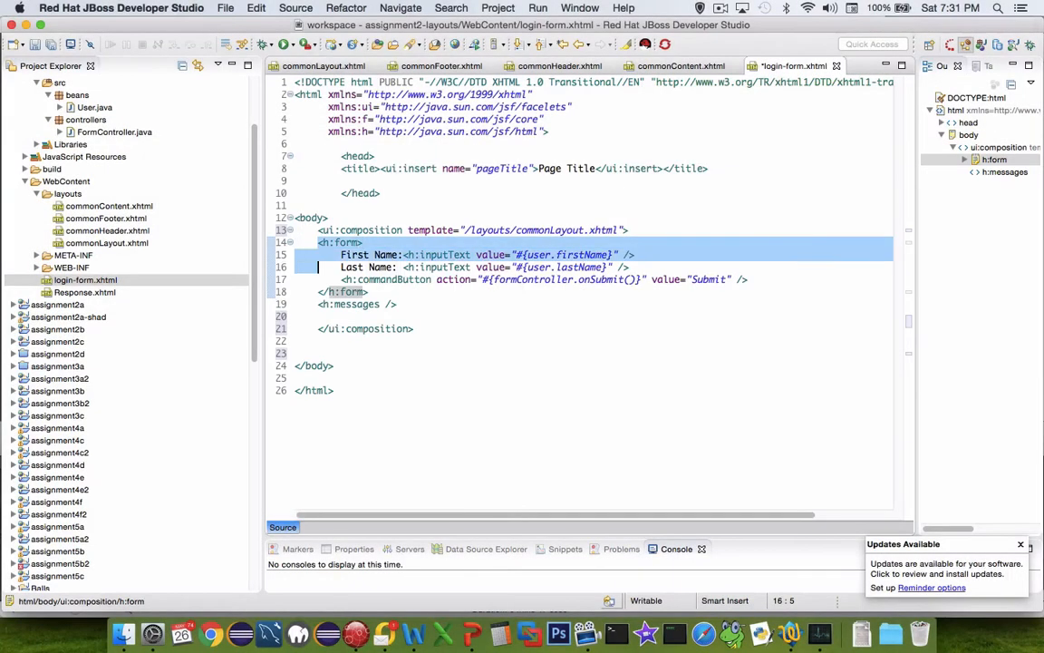
{"action": "key", "text": "shift+Down"}
{"action": "key", "text": "shift+Down"}
{"action": "key", "text": "shift+Down"}
{"action": "key", "text": "Tab"}
{"action": "key", "text": "Right"}
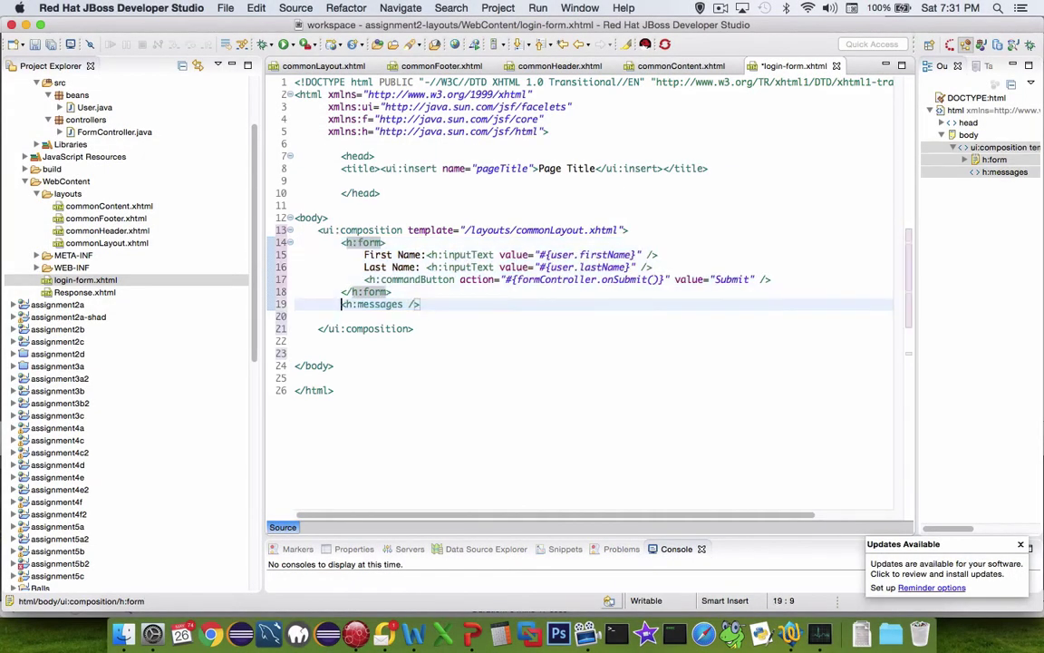
{"action": "key", "text": "Up"}
{"action": "key", "text": "Up"}
{"action": "key", "text": "Up"}
{"action": "key", "text": "Up"}
{"action": "key", "text": "Up"}
{"action": "key", "text": "Up"}
{"action": "key", "text": "End"}
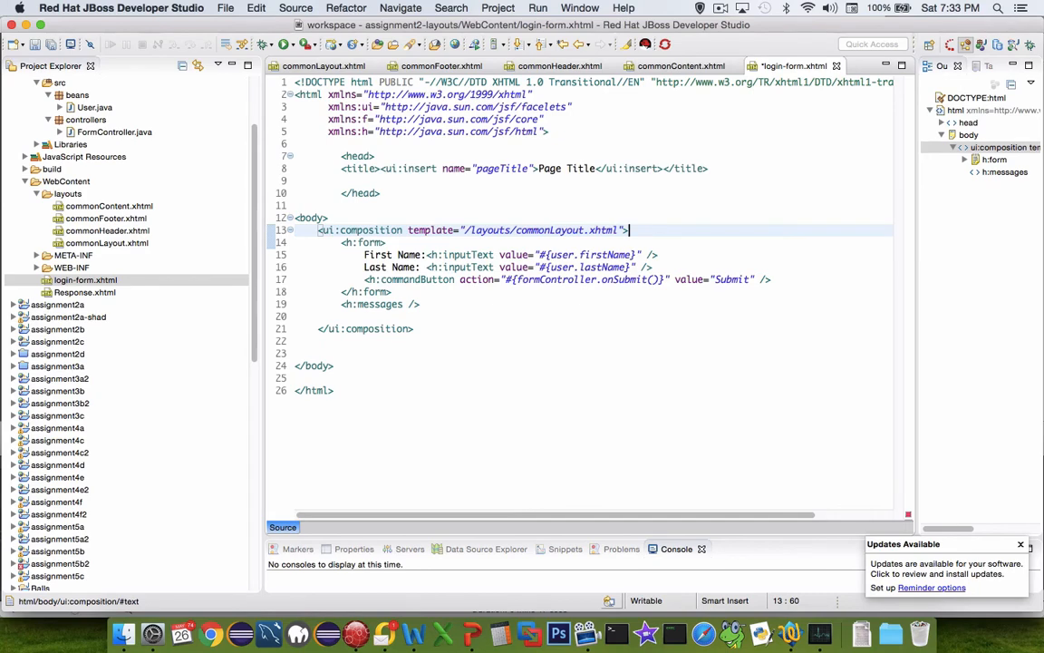
Add an empty ui:define region named header inside the composition
{"action": "key", "text": "Return"}
{"action": "key", "text": "Return"}
{"action": "key", "text": "Tab"}
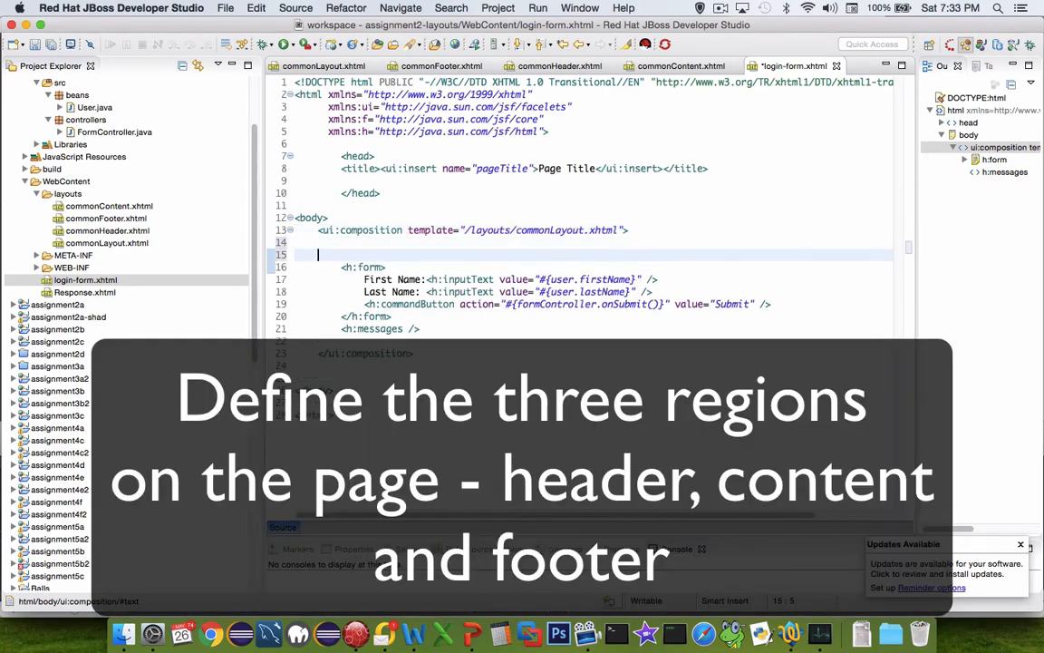
{"action": "type", "text": "<"}
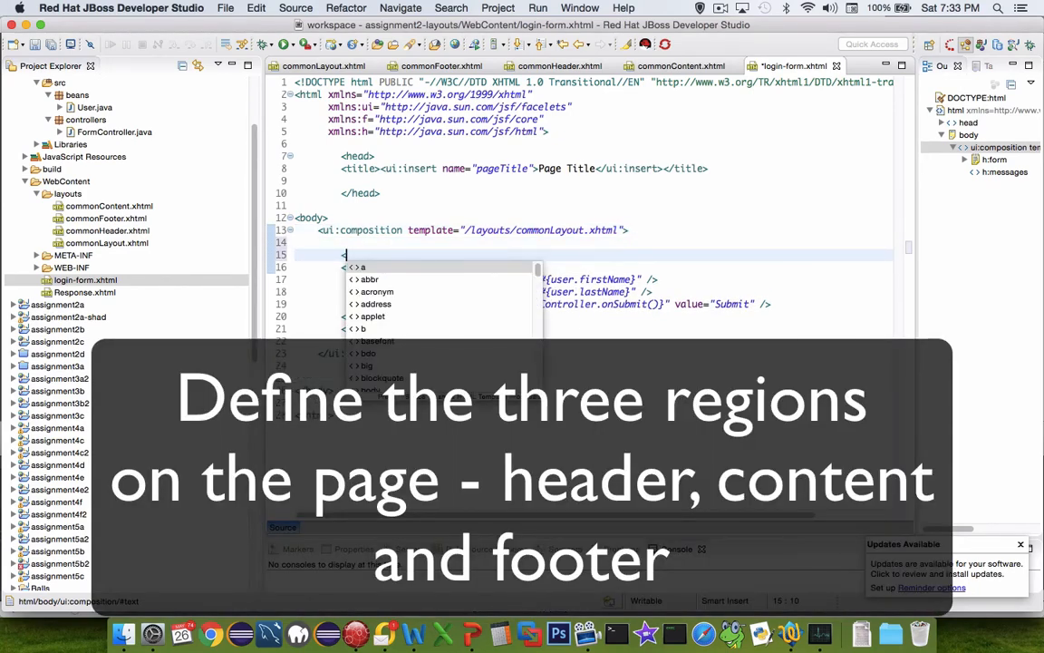
{"action": "type", "text": "ui:de"}
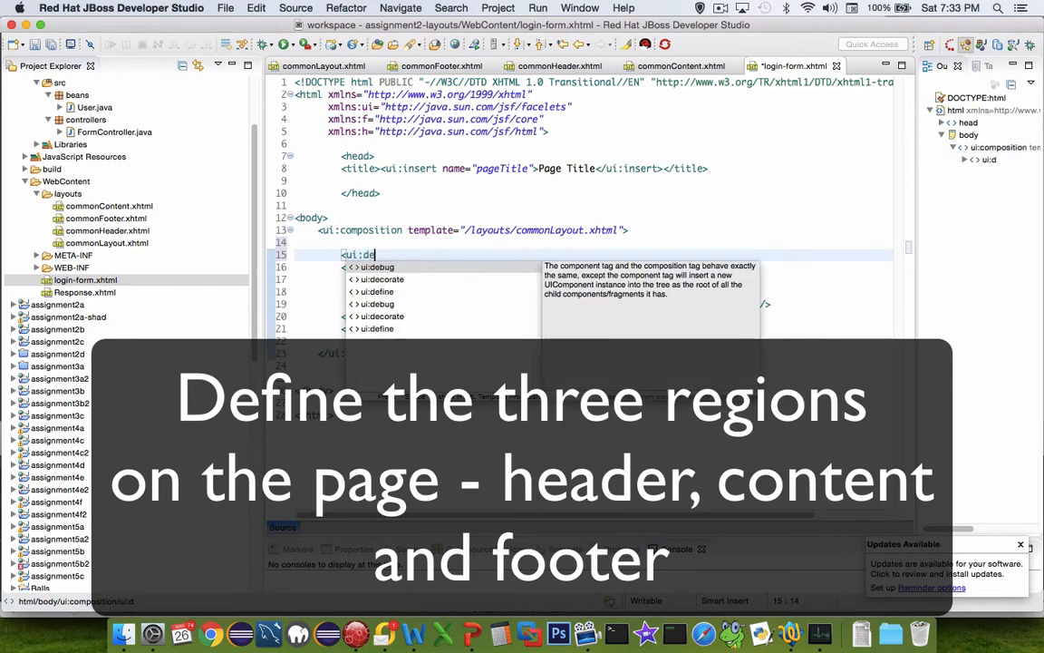
{"action": "type", "text": "f"}
{"action": "key", "text": "Return"}
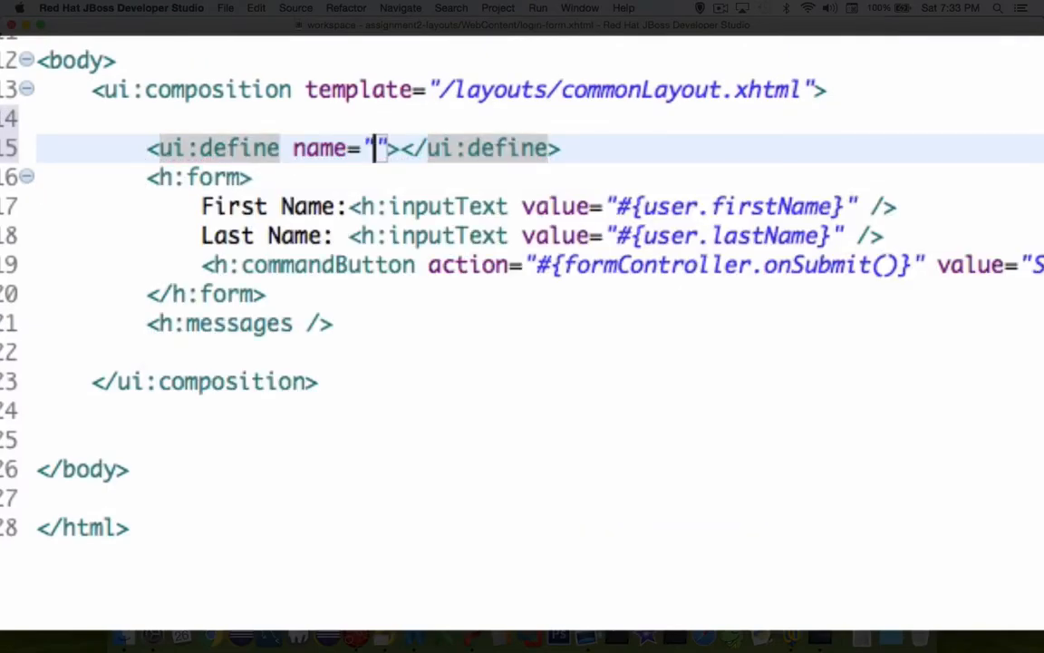
{"action": "type", "text": "head"}
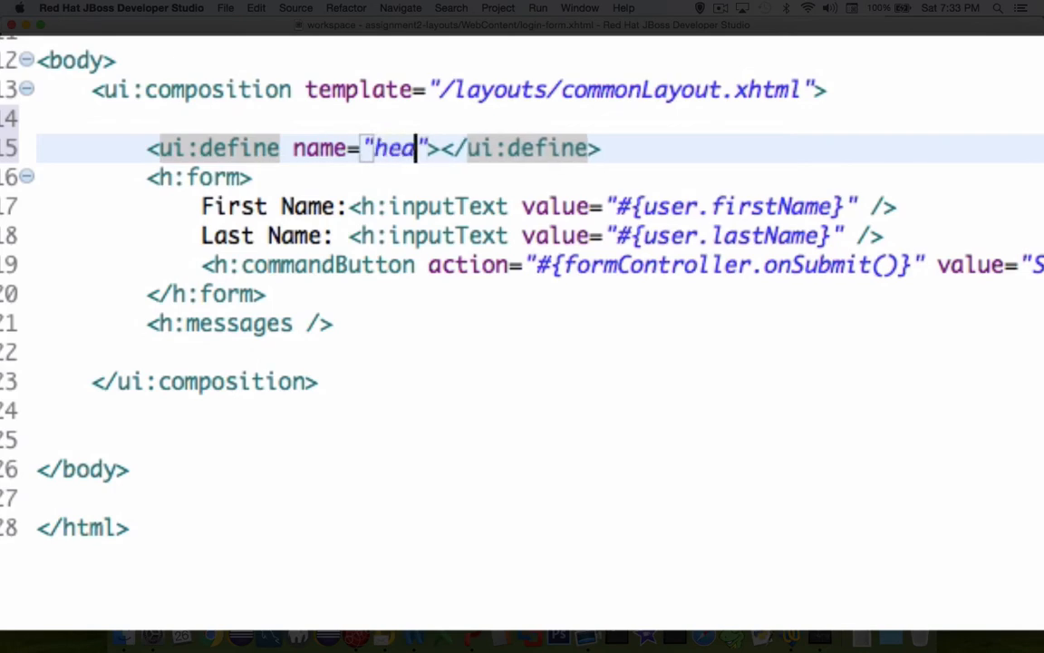
{"action": "type", "text": "er"}
{"action": "key", "text": "Return"}
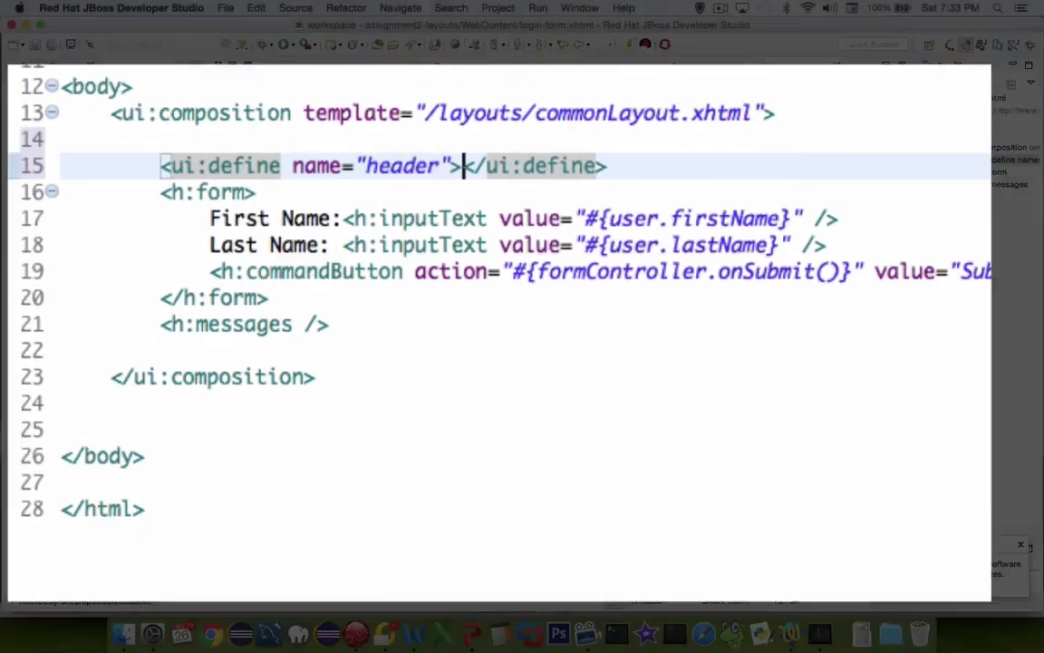
{"action": "key", "text": "End"}
{"action": "key", "text": "Return"}
{"action": "type", "text": "<ui:"}
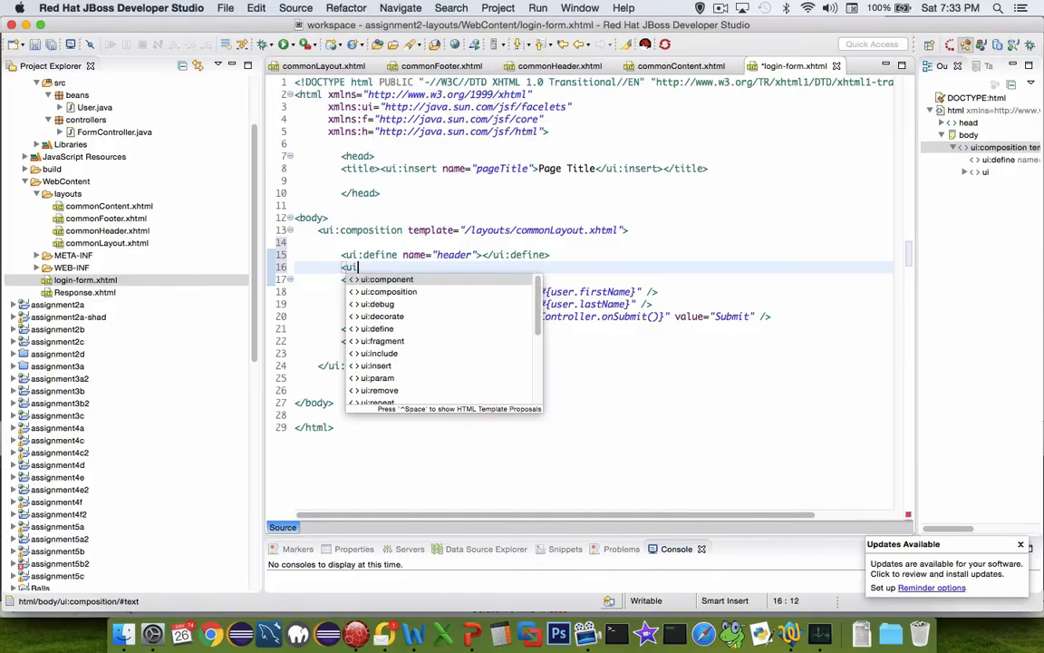
{"action": "type", "text": "de"}
{"action": "type", "text": "fin"}
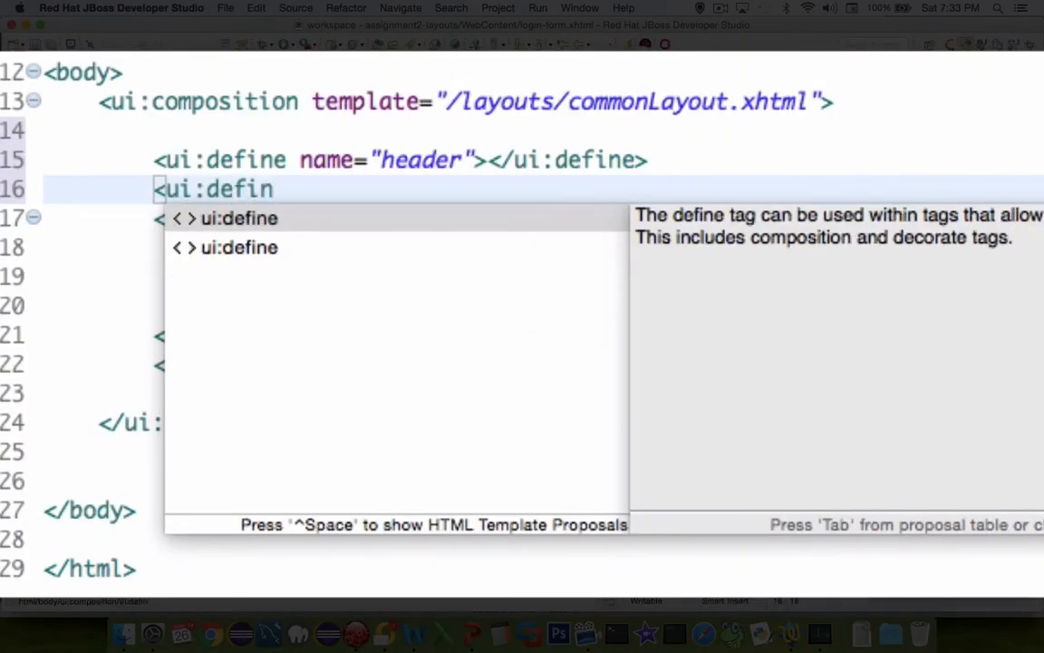
Add a ui:define named content and move the form and messages block into it
{"action": "key", "text": "Return"}
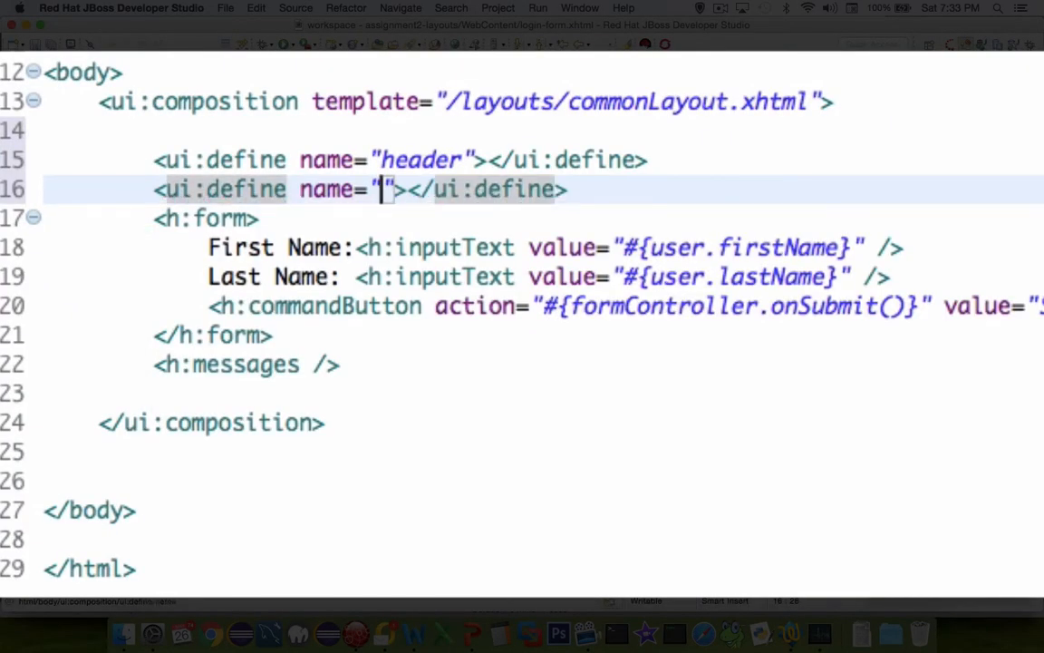
{"action": "type", "text": "conte"}
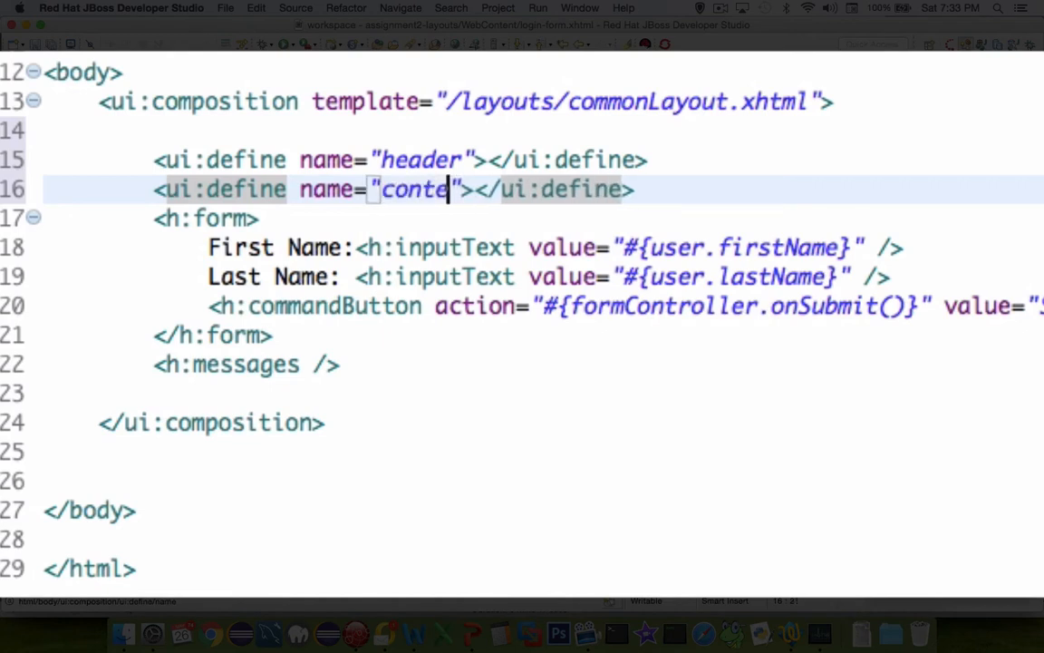
{"action": "type", "text": "nt"}
{"action": "key", "text": "Return"}
{"action": "key", "text": "Return"}
{"action": "key", "text": "Return"}
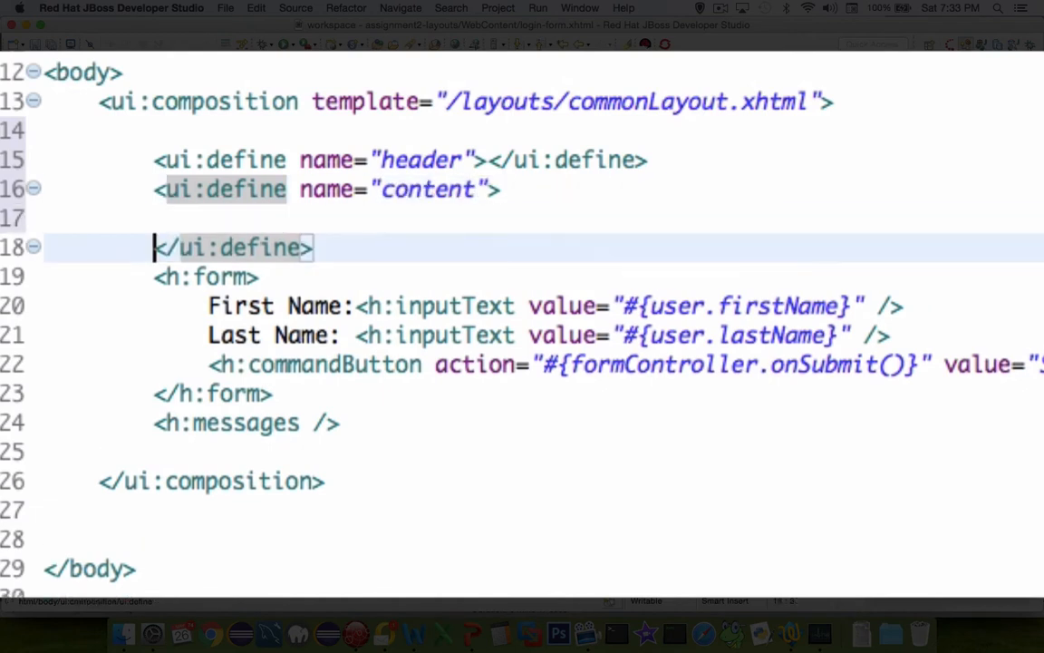
{"action": "key", "text": "Return"}
{"action": "key", "text": "Down"}
{"action": "key", "text": "shift+Down"}
{"action": "key", "text": "shift+Down"}
{"action": "key", "text": "shift+Down"}
{"action": "key", "text": "shift+Down"}
{"action": "key", "text": "shift+Down"}
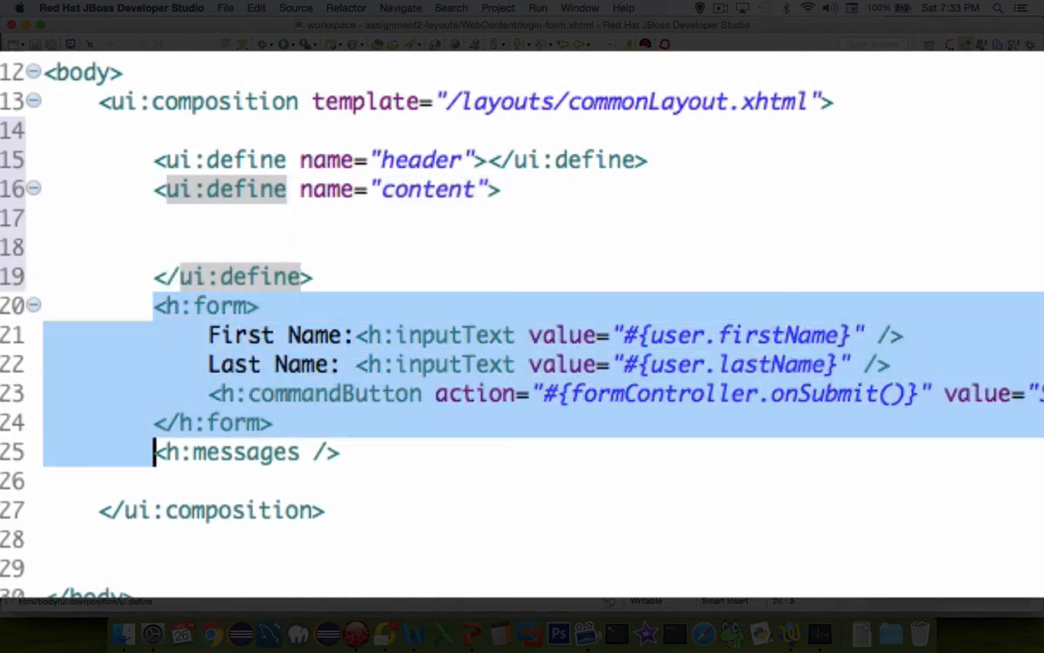
{"action": "key", "text": "shift+Down"}
{"action": "key", "text": "super+x"}
{"action": "key", "text": "Up"}
{"action": "key", "text": "Up"}
{"action": "key", "text": "Up"}
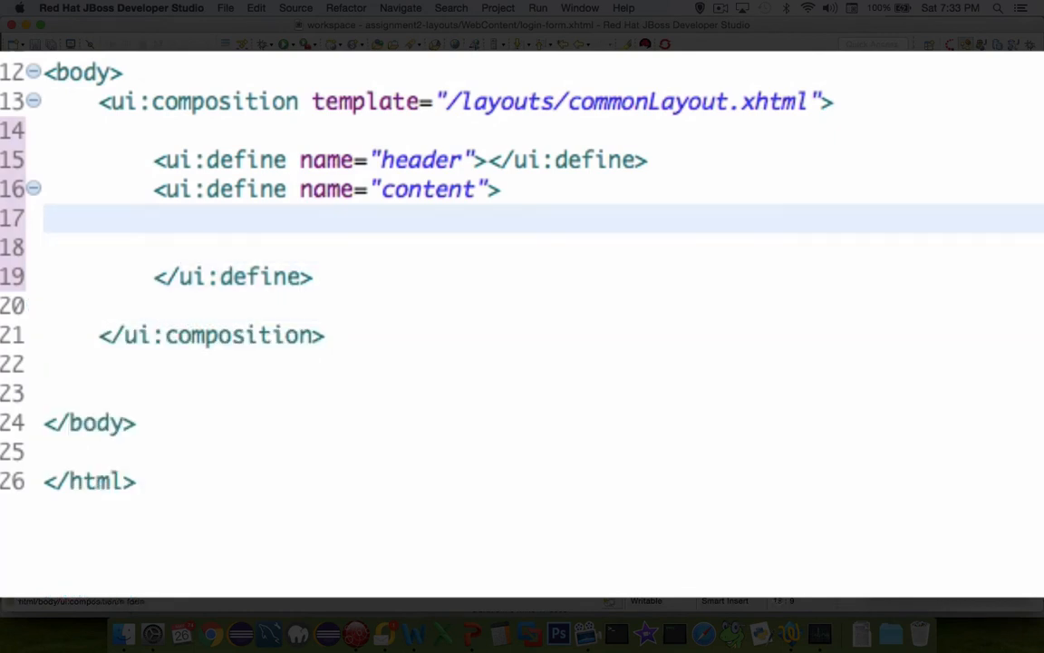
{"action": "key", "text": "super+v"}
Indent the moved form block one level deeper and remove the leftover blank line
{"action": "key", "text": "Up"}
{"action": "key", "text": "Up"}
{"action": "key", "text": "Up"}
{"action": "key", "text": "Up"}
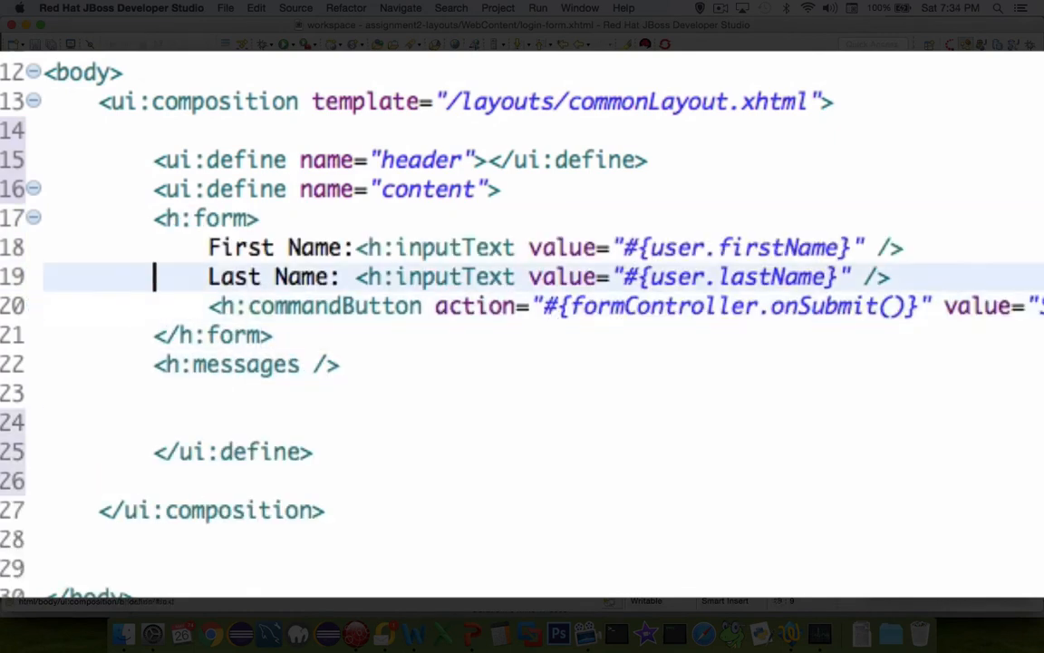
{"action": "key", "text": "Up"}
{"action": "key", "text": "Up"}
{"action": "key", "text": "shift+Down"}
{"action": "key", "text": "shift+Down"}
{"action": "key", "text": "shift+Down"}
{"action": "key", "text": "shift+Down"}
{"action": "key", "text": "shift+Down"}
{"action": "key", "text": "shift+Down"}
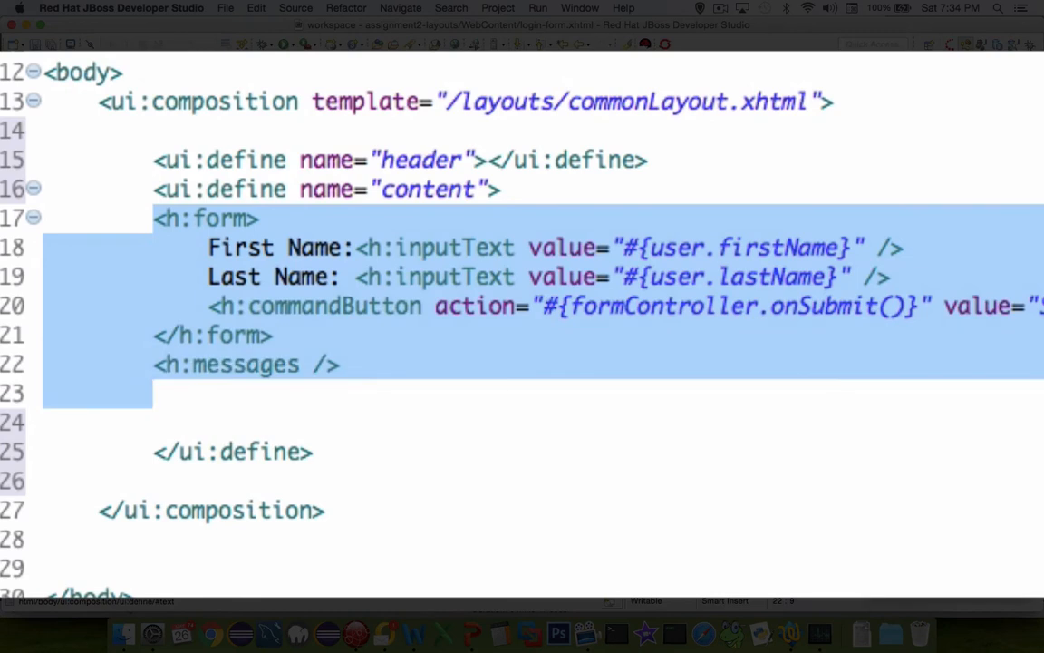
{"action": "key", "text": "Tab"}
{"action": "key", "text": "Down"}
{"action": "key", "text": "Down"}
{"action": "key", "text": "Up"}
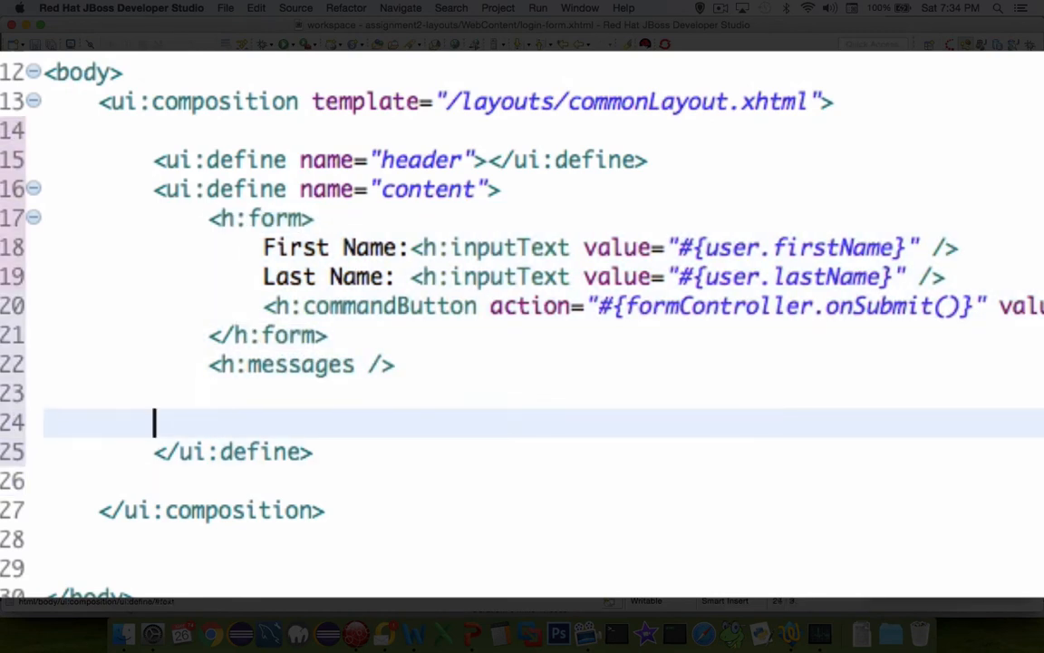
{"action": "key", "text": "BackSpace"}
{"action": "key", "text": "BackSpace"}
{"action": "key", "text": "BackSpace"}
{"action": "key", "text": "BackSpace"}
{"action": "key", "text": "BackSpace"}
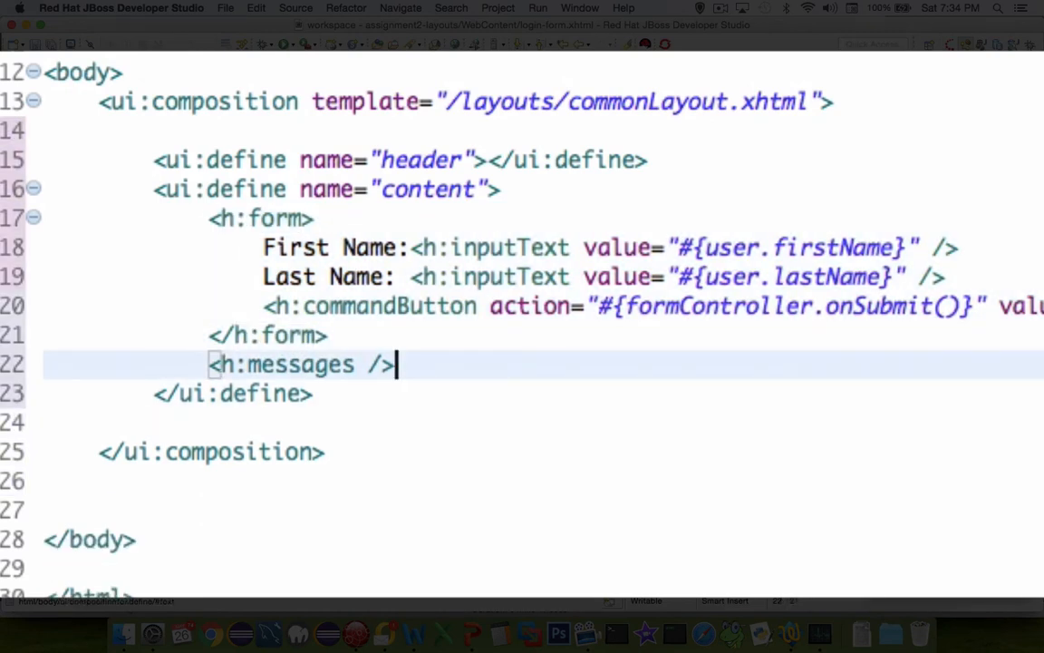
Add an empty ui:define region named footer after the content region
{"action": "key", "text": "Down"}
{"action": "key", "text": "Return"}
{"action": "key", "text": "Return"}
{"action": "type", "text": "<"}
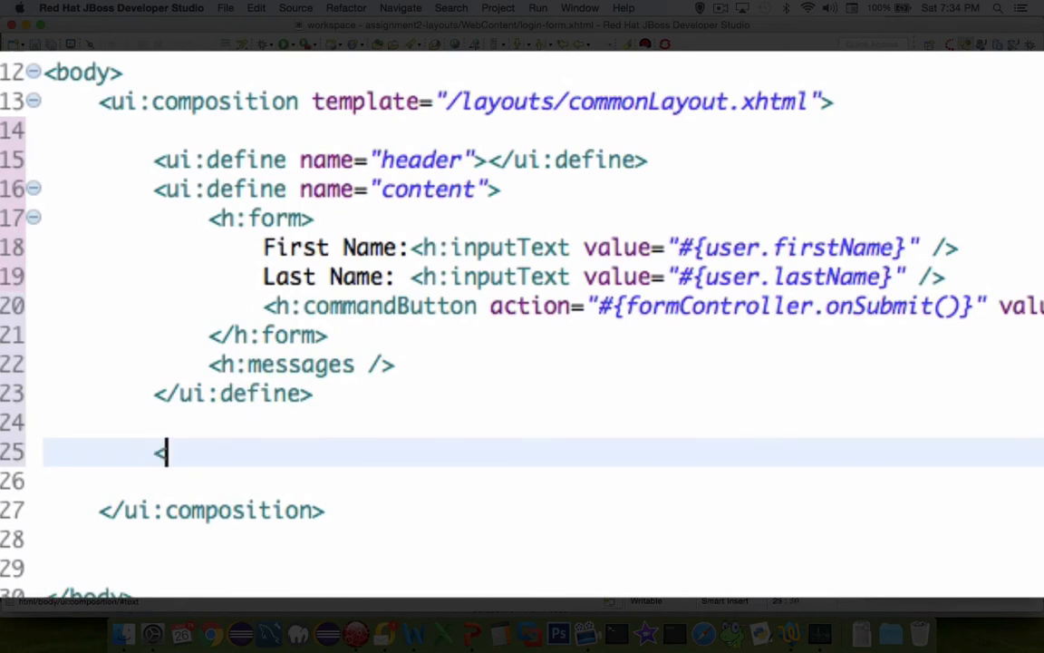
{"action": "type", "text": "ui:de"}
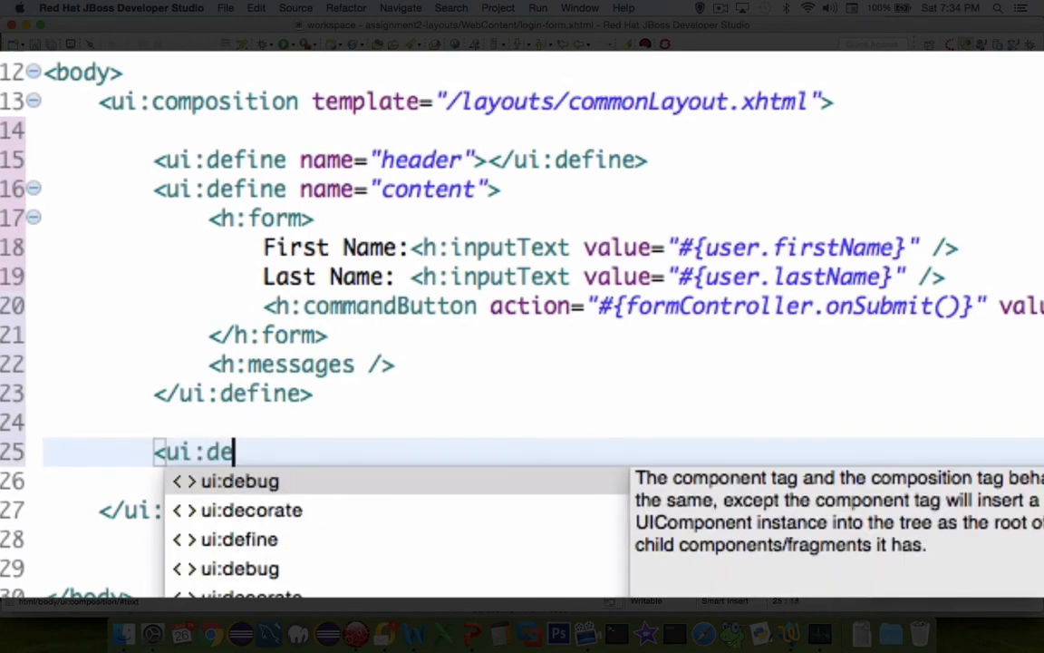
{"action": "type", "text": "f"}
{"action": "key", "text": "Return"}
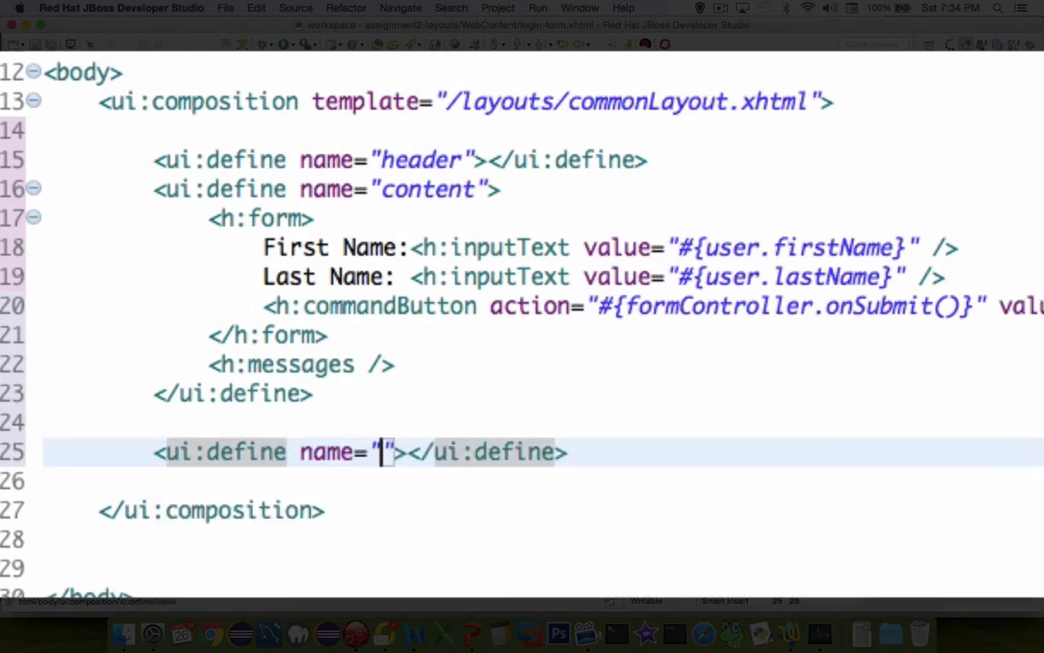
{"action": "type", "text": "footer"}
{"action": "key", "text": "Down"}
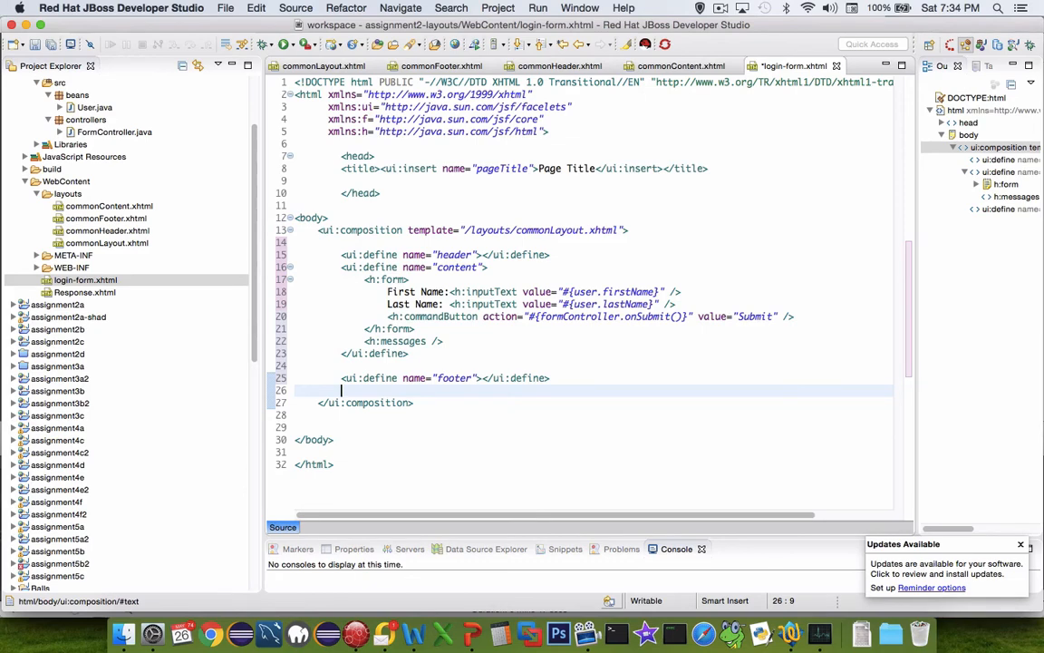
Save login-form.xhtml and run it on the server to render the page
{"action": "key", "text": "super+s"}
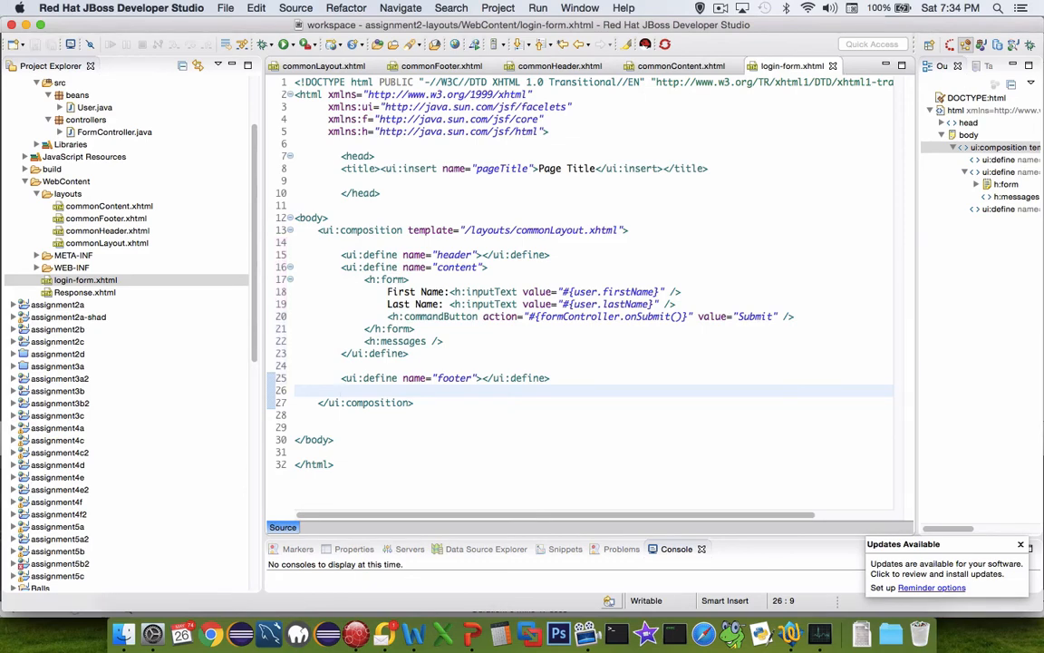
{"action": "right_click", "coordinate": [74, 281]}
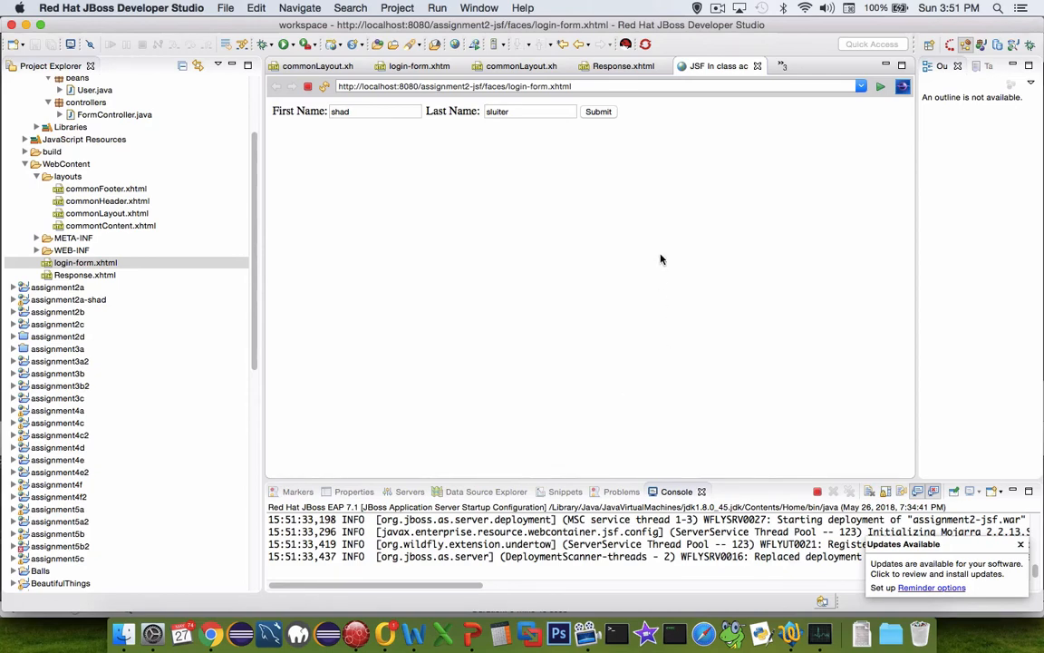
Close the preview and give the header define the text 'This is an override', saved
{"action": "left_click", "coordinate": [758, 66]}
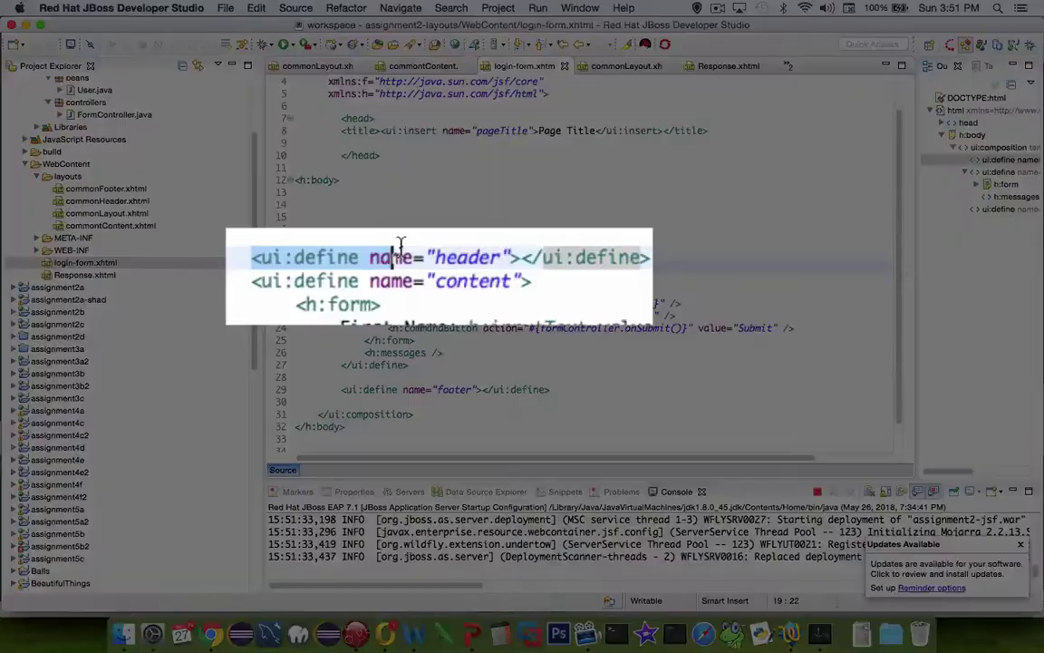
{"action": "left_click_drag", "start_coordinate": [341, 266], "coordinate": [550, 267]}
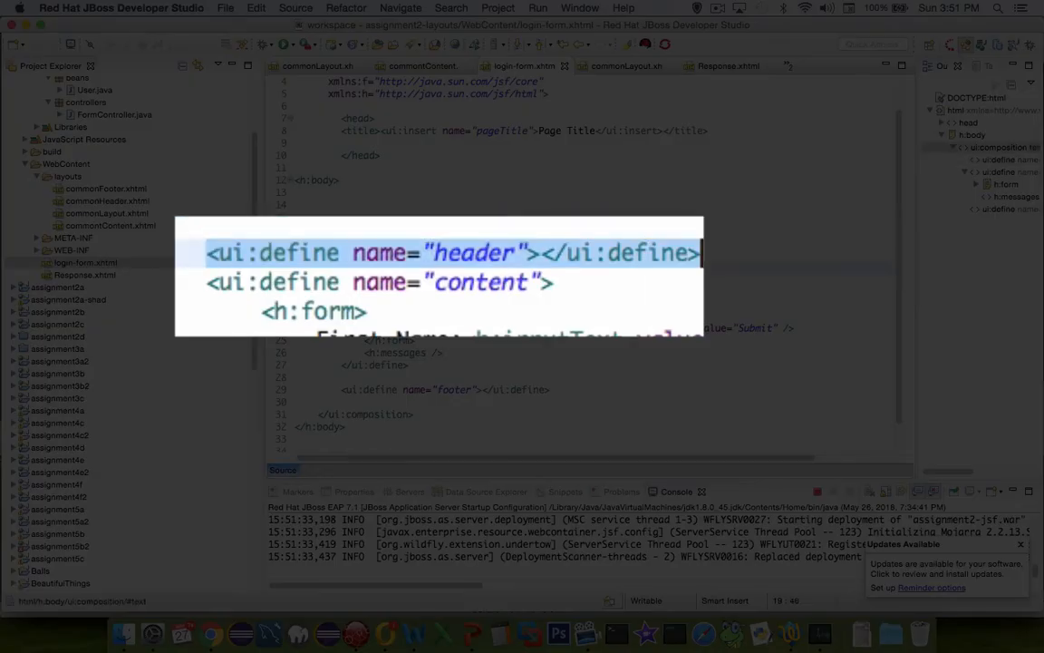
{"action": "left_click", "coordinate": [540, 252]}
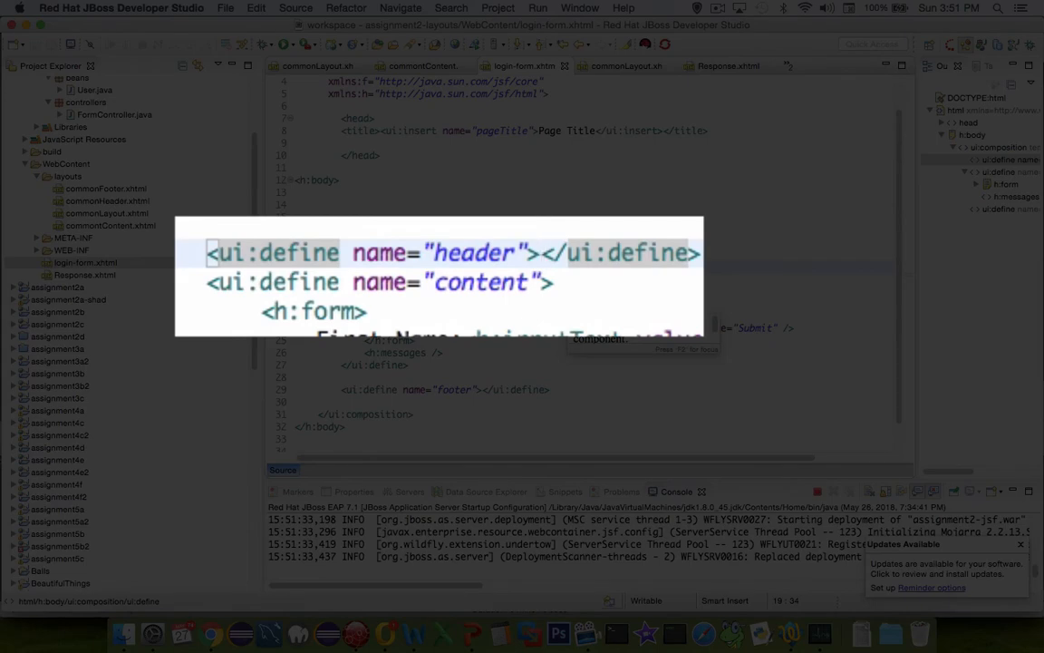
{"action": "type", "text": "This is an "}
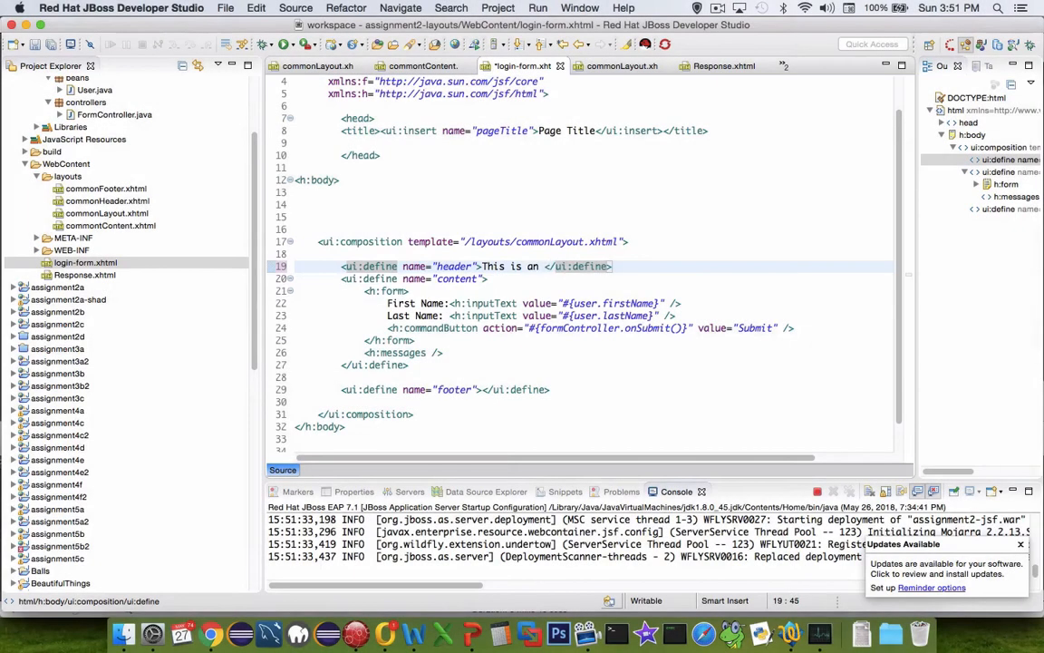
{"action": "type", "text": "override"}
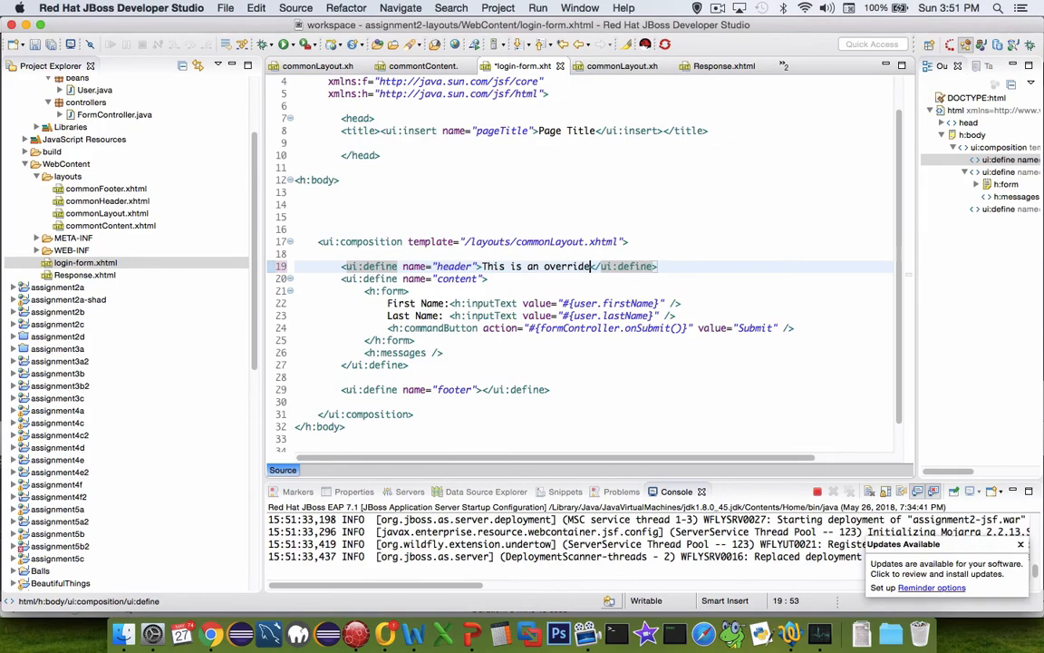
{"action": "key", "text": "super+s"}
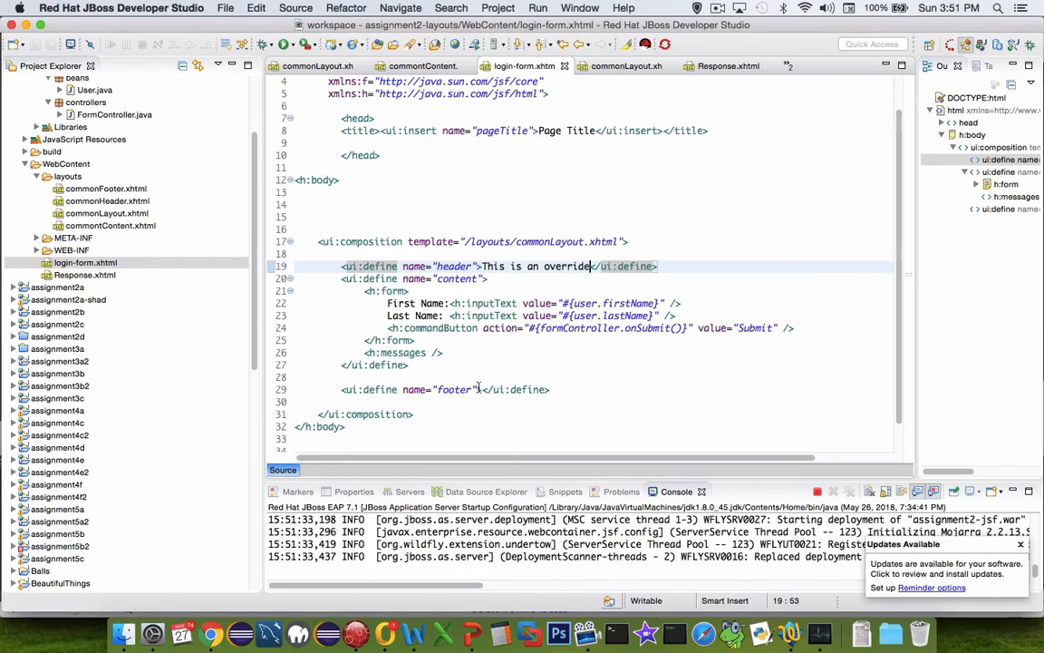
Give the footer define the override footer text and save again
{"action": "left_click", "coordinate": [480, 389]}
{"action": "type", "text": "this gth"}
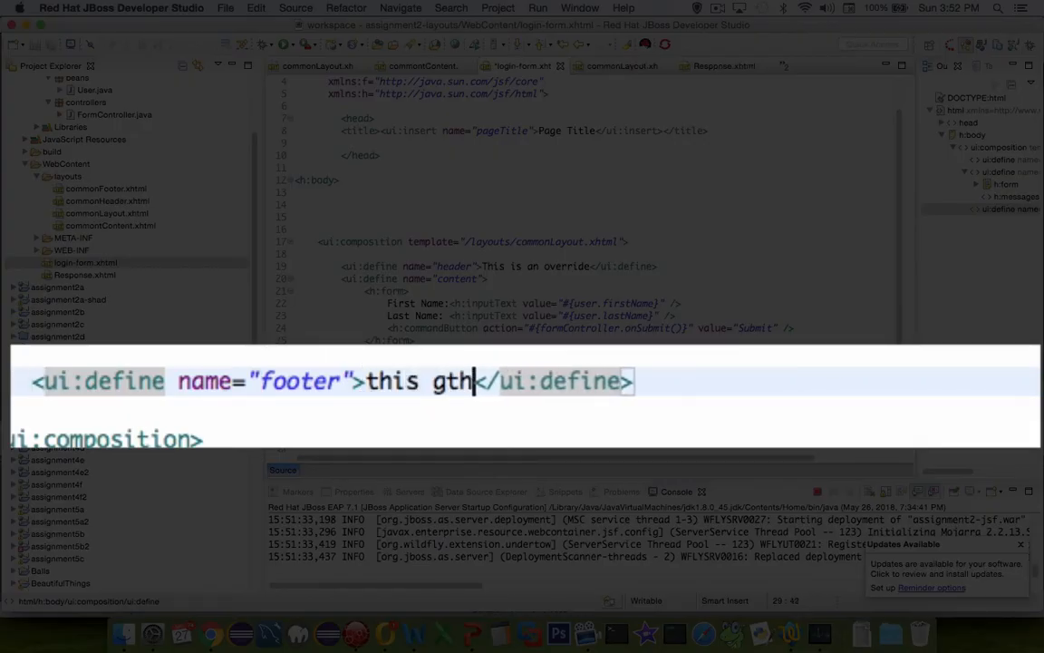
{"action": "type", "text": "e ovderride foot"}
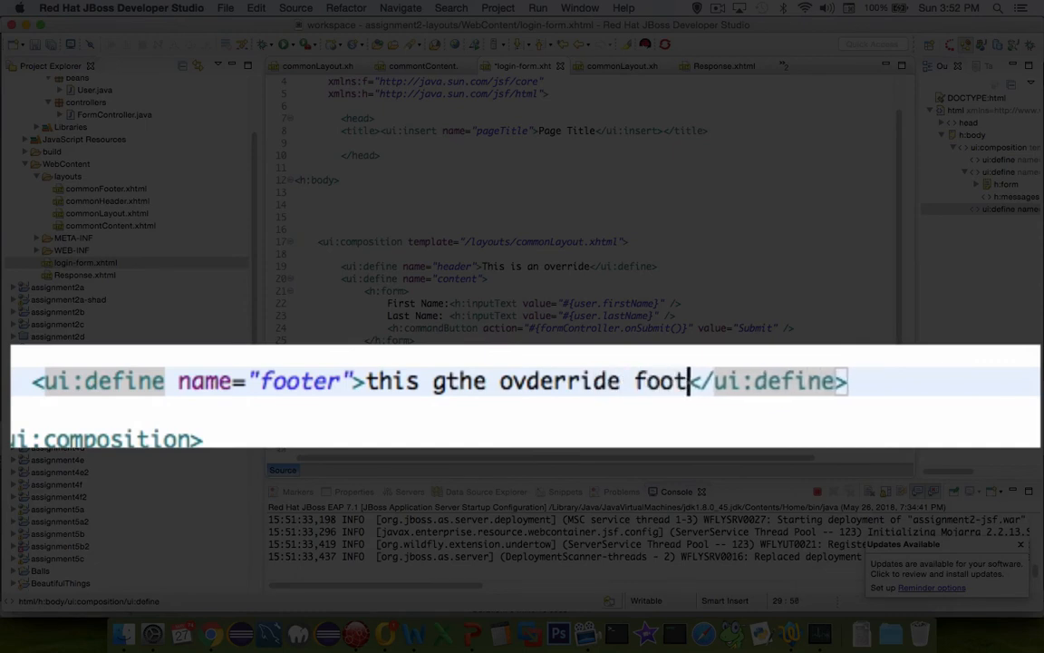
{"action": "type", "text": "er"}
{"action": "key", "text": "super+s"}
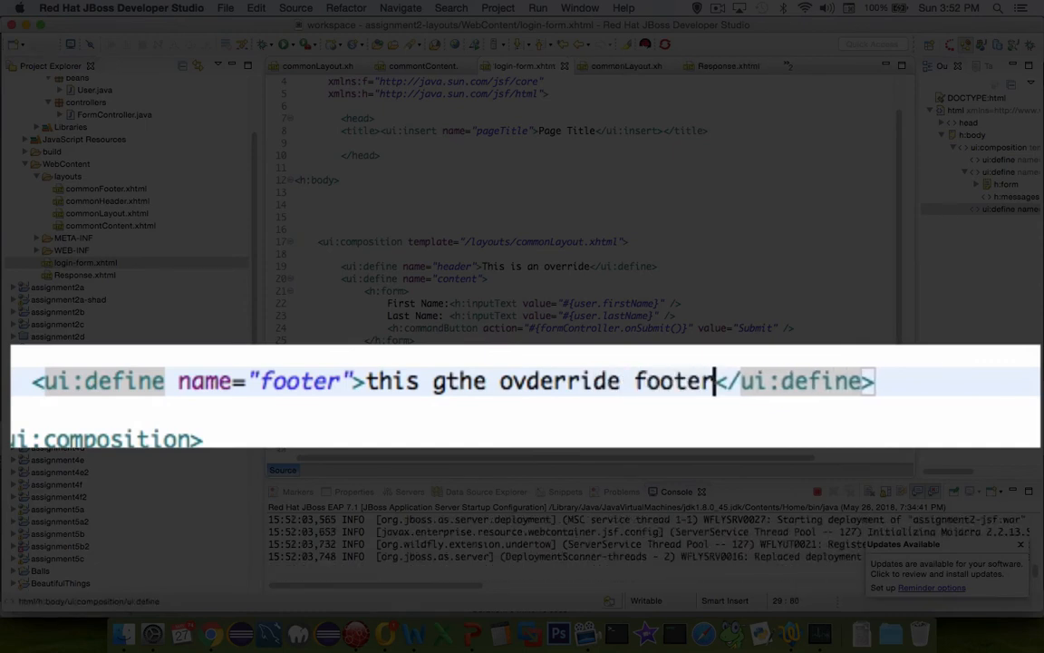
Run login-form.xhtml on the existing local JBoss EAP 7.1 server via Run As > Run on Server
{"action": "right_click", "coordinate": [107, 263]}
{"action": "mouse_move", "coordinate": [149, 483]}
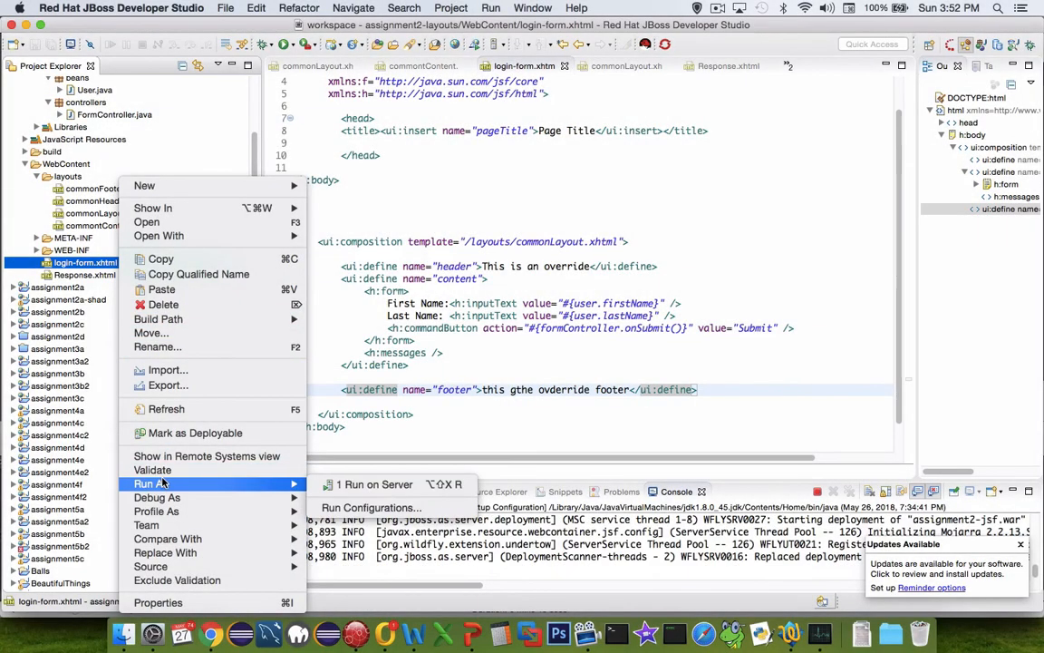
{"action": "left_click", "coordinate": [349, 487]}
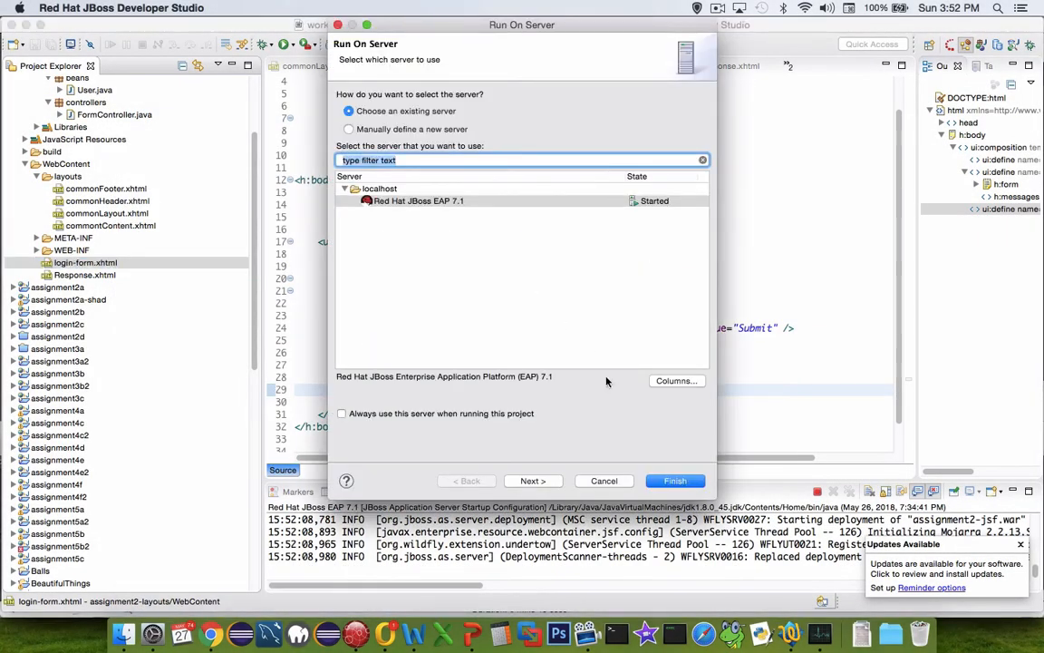
{"action": "left_click", "coordinate": [678, 481]}
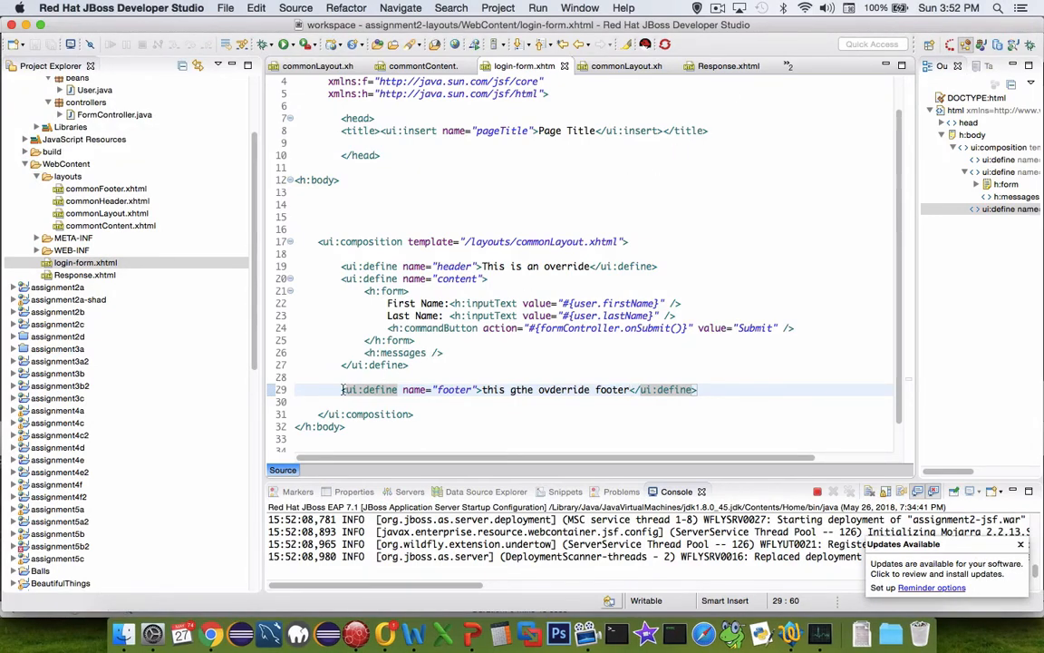
Delete the footer ui:define line from login-form.xhtml and save the file
{"action": "left_click", "coordinate": [672, 389]}
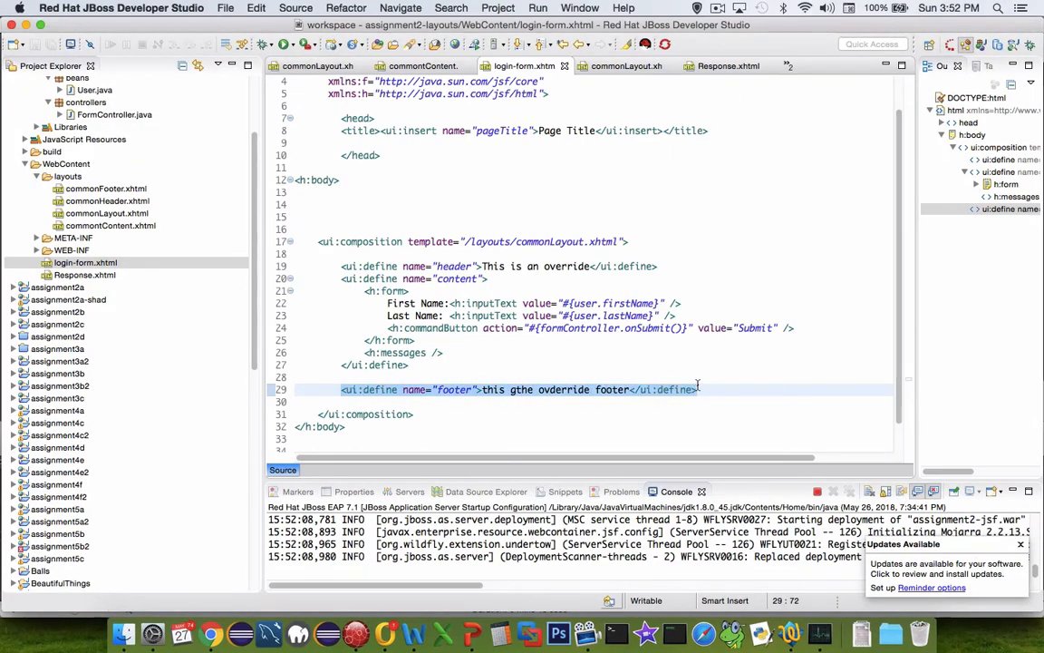
{"action": "key", "text": "BackSpace"}
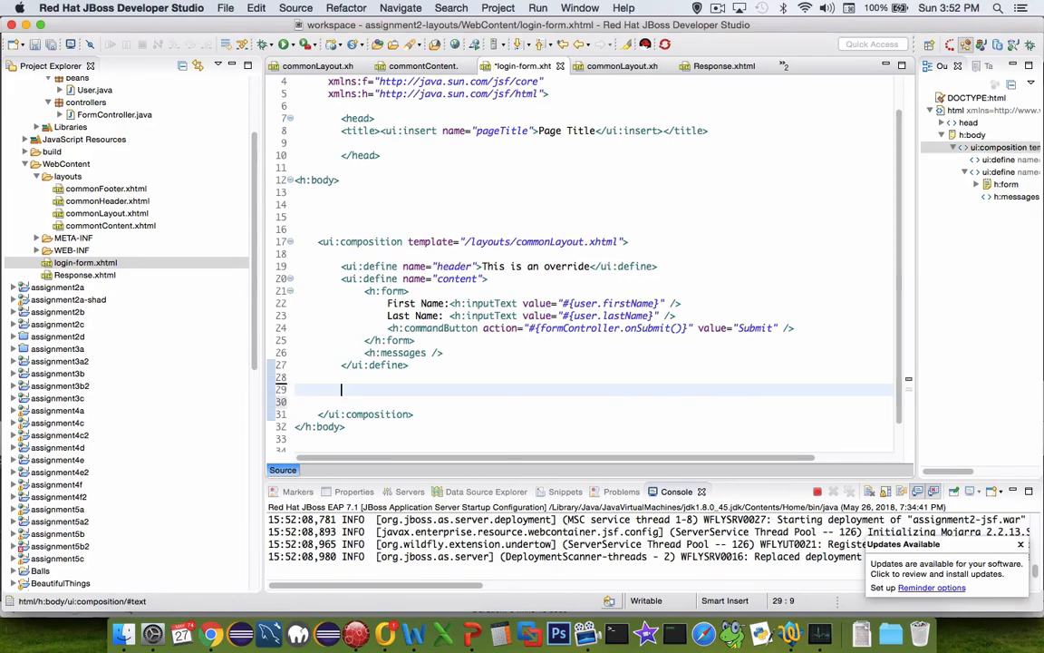
{"action": "key", "text": "super+s"}
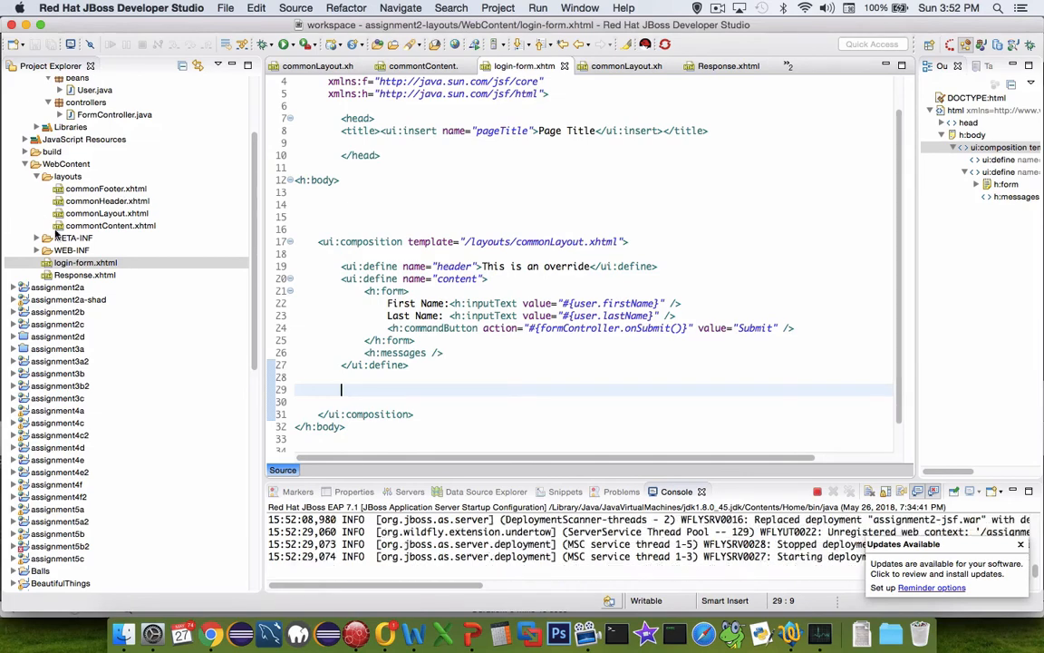
Run login-form.xhtml on the local server again to redeploy the change
{"action": "right_click", "coordinate": [76, 262]}
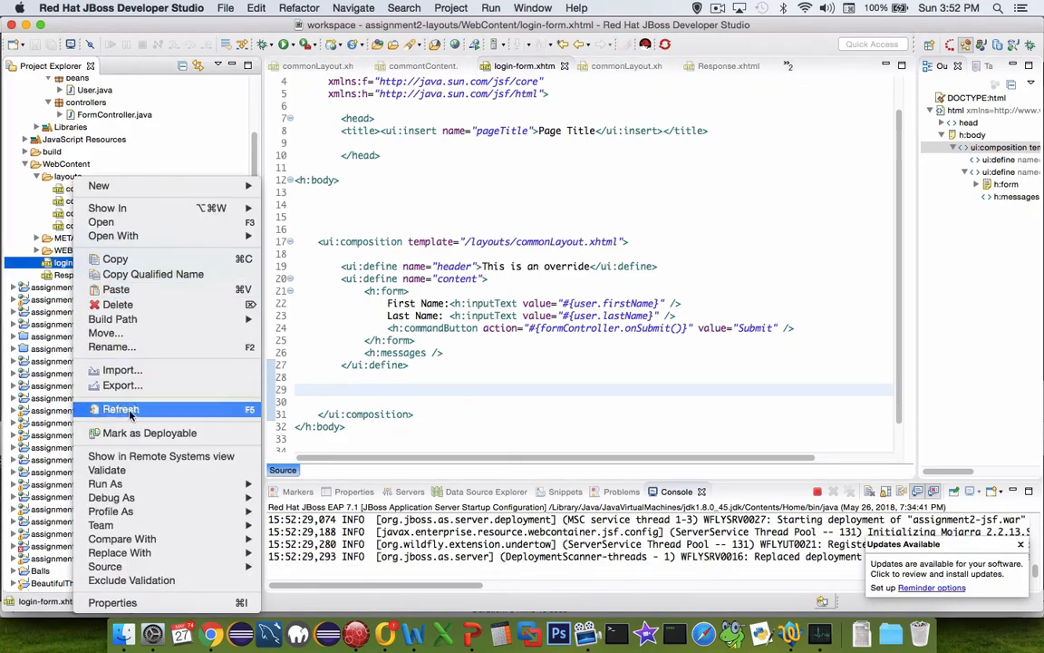
{"action": "mouse_move", "coordinate": [105, 484]}
{"action": "left_click", "coordinate": [313, 484]}
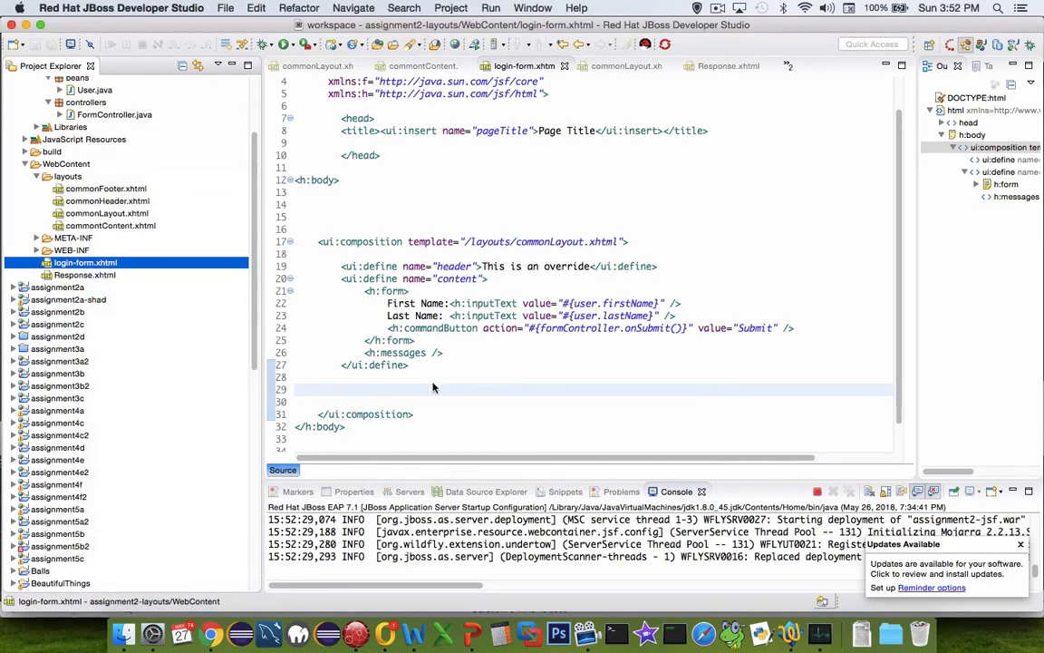
{"action": "left_click", "coordinate": [676, 479]}
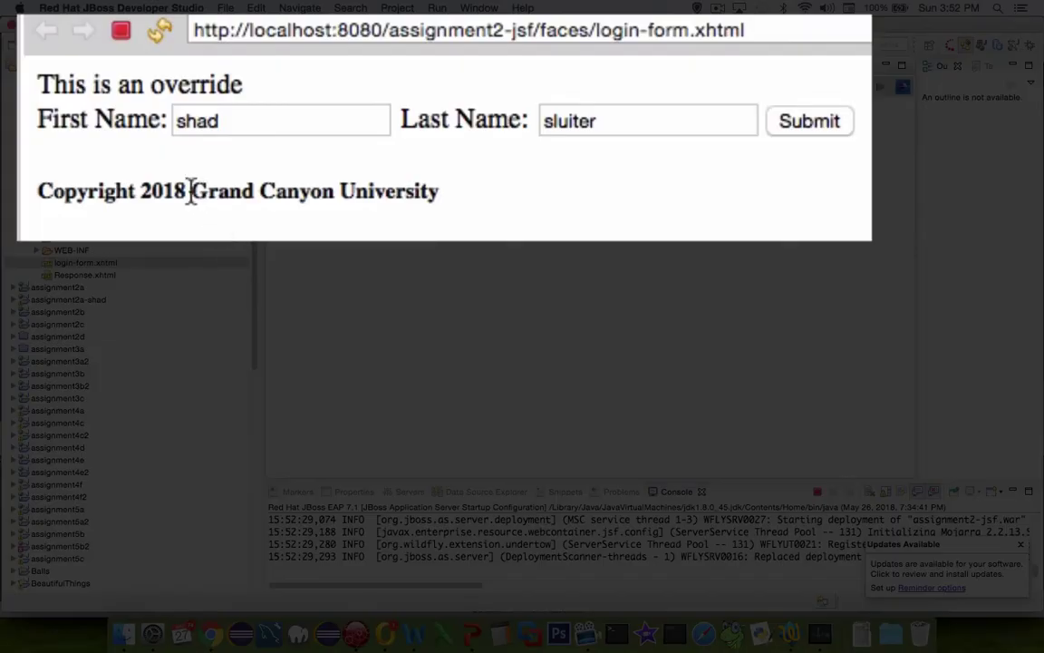
Verify the rendered page shows the default copyright footer from commonFooter.xhtml, then close it
{"action": "left_click_drag", "start_coordinate": [132, 192], "coordinate": [274, 186]}
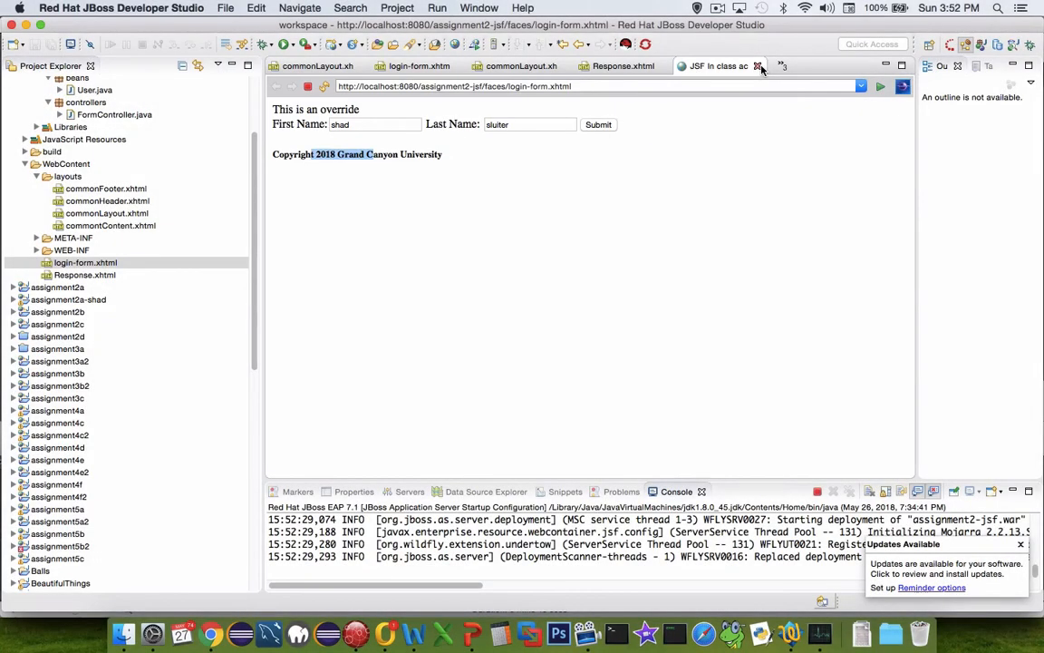
{"action": "left_click", "coordinate": [107, 189]}
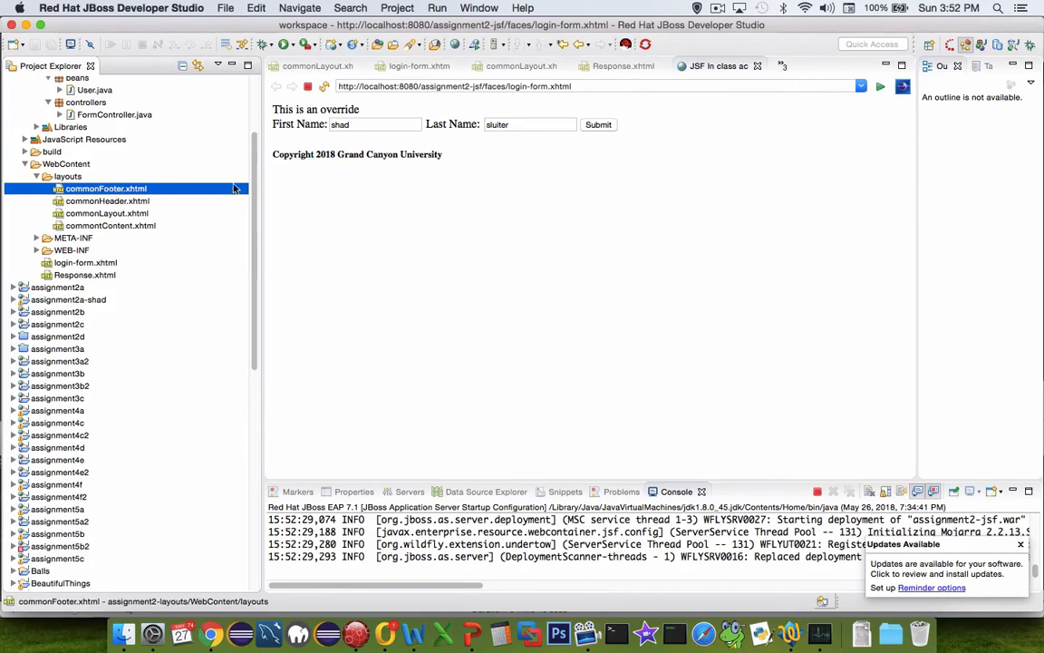
{"action": "left_click", "coordinate": [758, 66]}
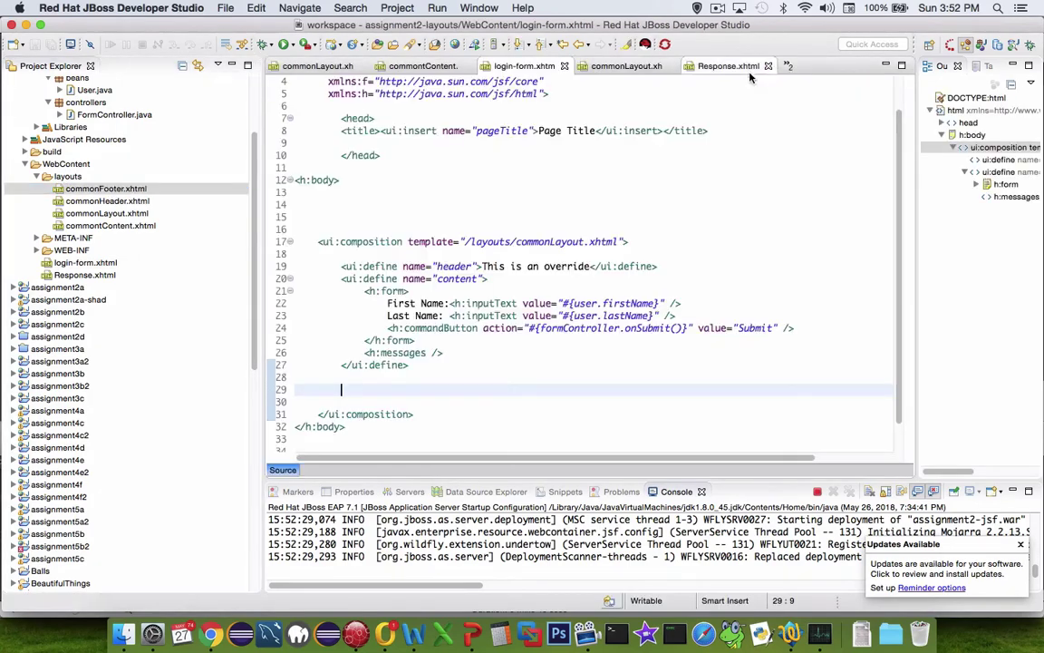
Delete the header ui:define line so login-form.xhtml keeps only the content define
{"action": "left_click", "coordinate": [415, 267]}
{"action": "left_click_drag", "start_coordinate": [342, 266], "coordinate": [471, 265]}
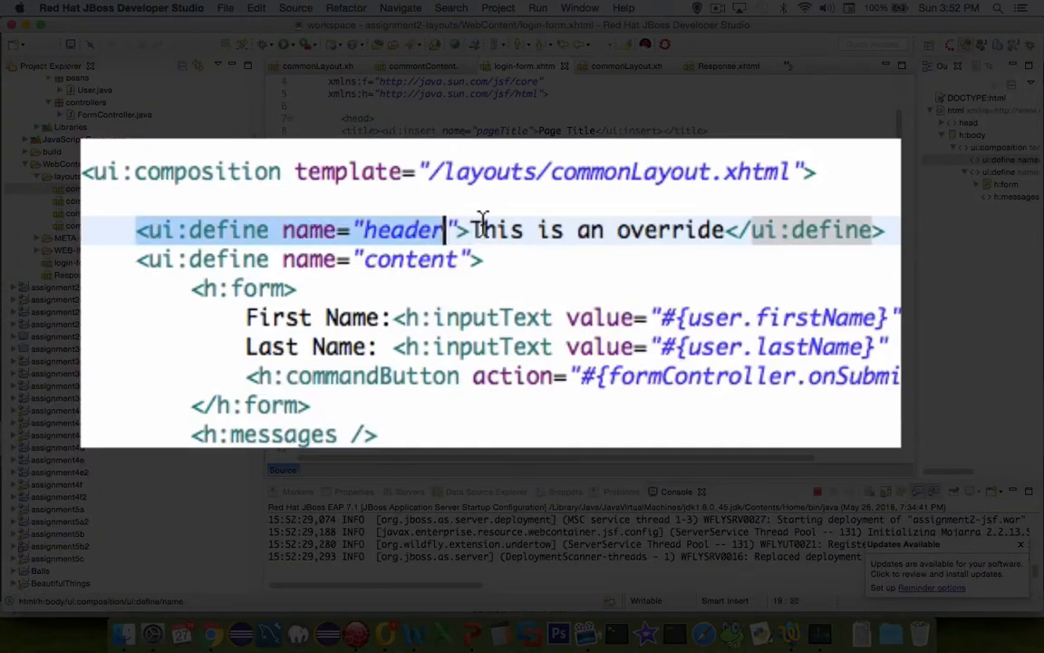
{"action": "left_click_drag", "start_coordinate": [484, 220], "coordinate": [857, 227]}
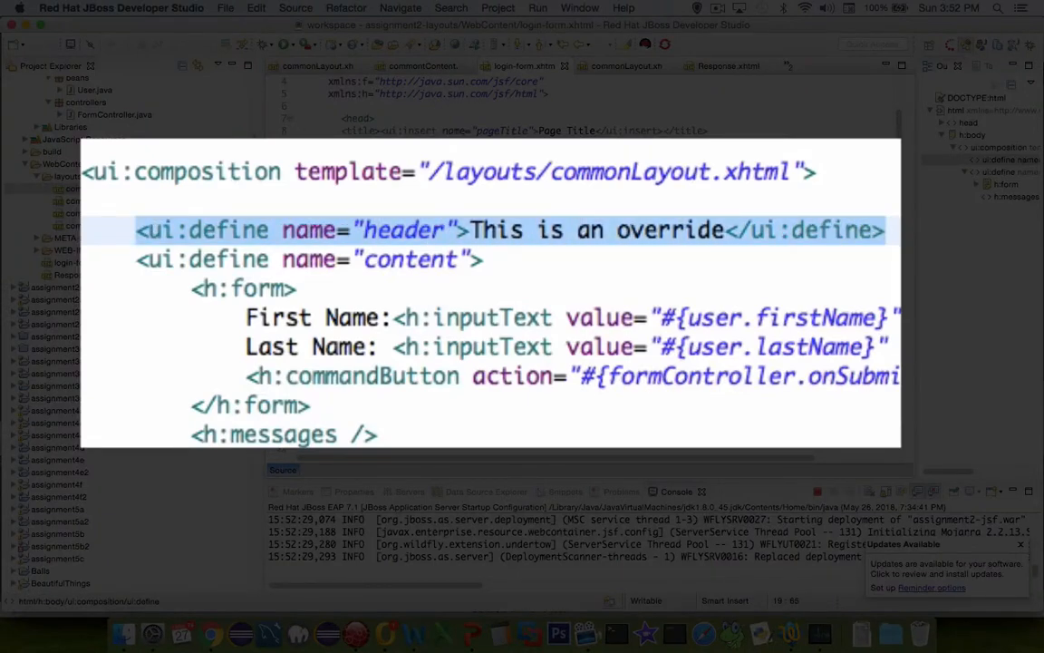
{"action": "key", "text": "BackSpace"}
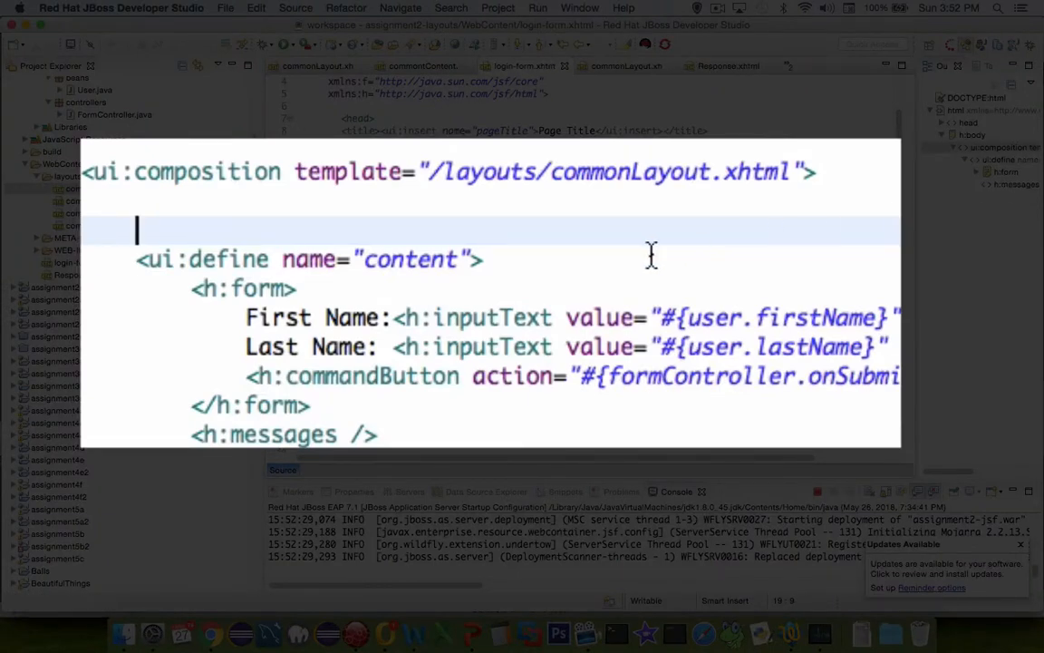
{"action": "left_click", "coordinate": [404, 259]}
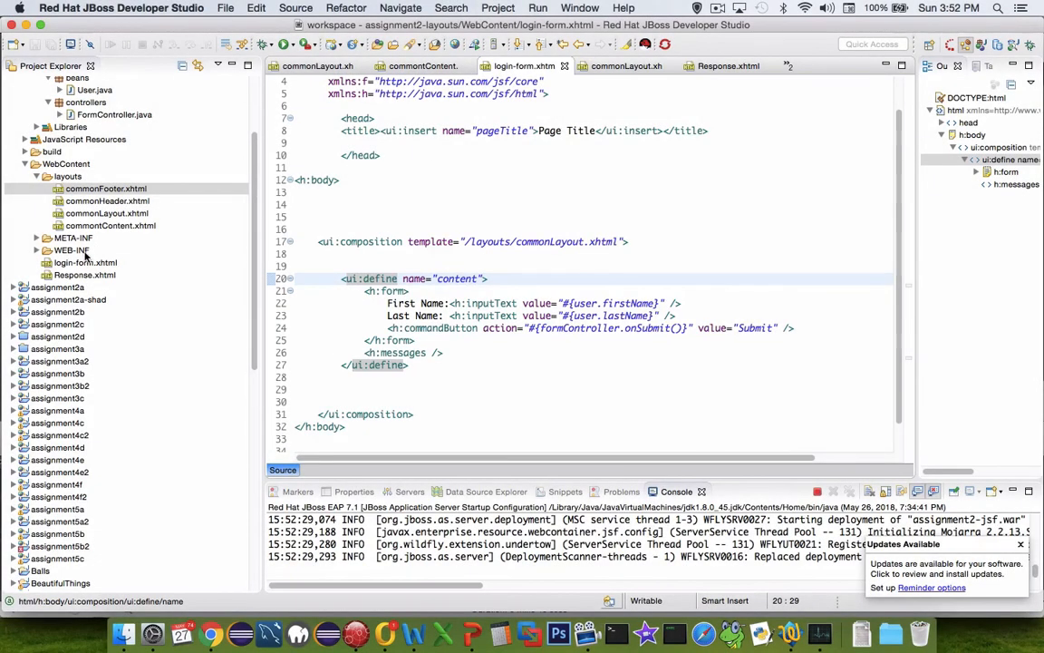
Run login-form.xhtml on the server and verify the default 'In class activity' heading appears
{"action": "left_click", "coordinate": [83, 262]}
{"action": "right_click", "coordinate": [82, 262]}
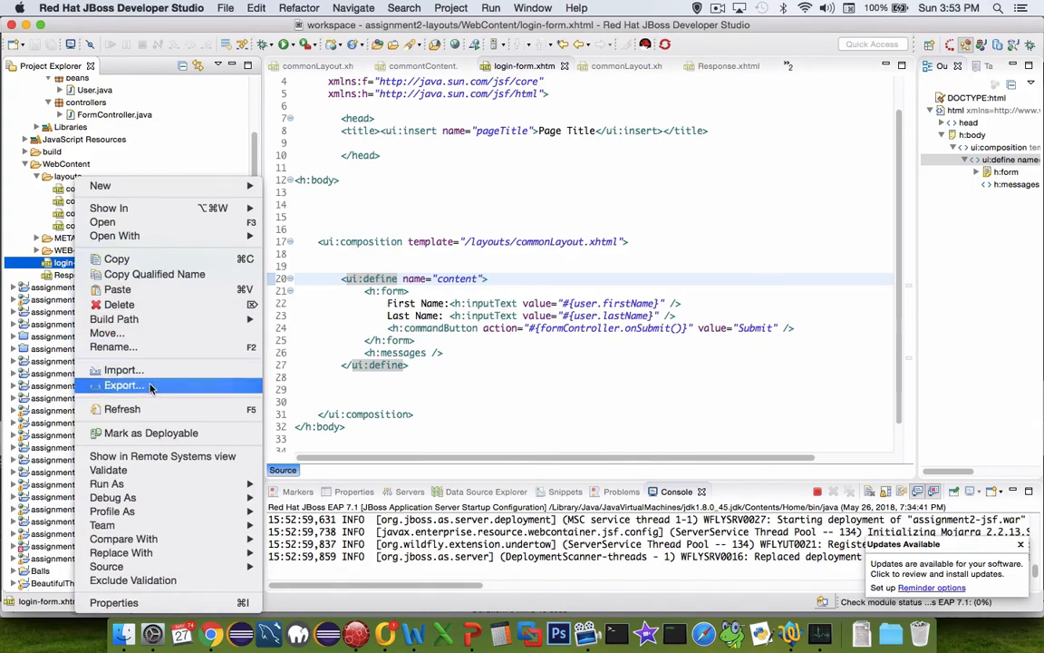
{"action": "key", "text": "Escape"}
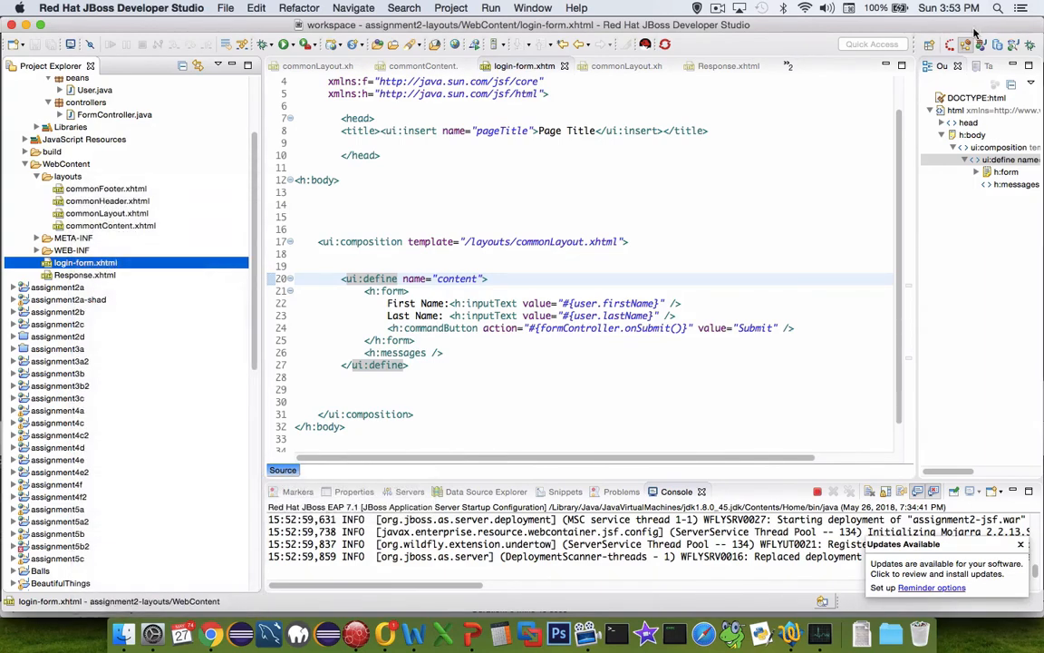
{"action": "left_click", "coordinate": [675, 479]}
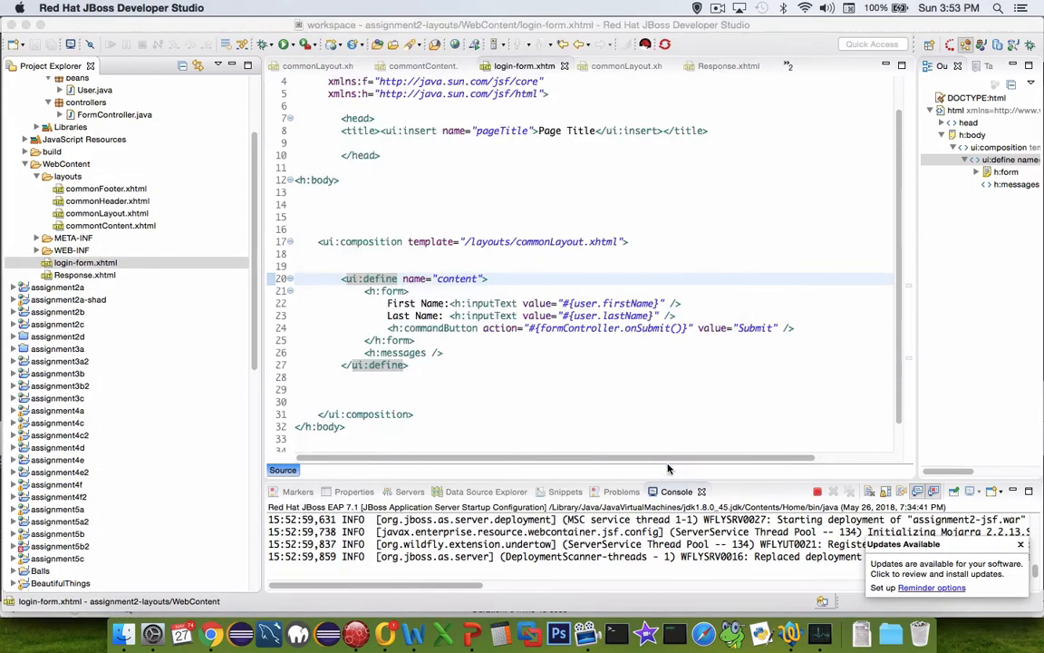
{"action": "left_click_drag", "start_coordinate": [382, 125], "coordinate": [318, 125]}
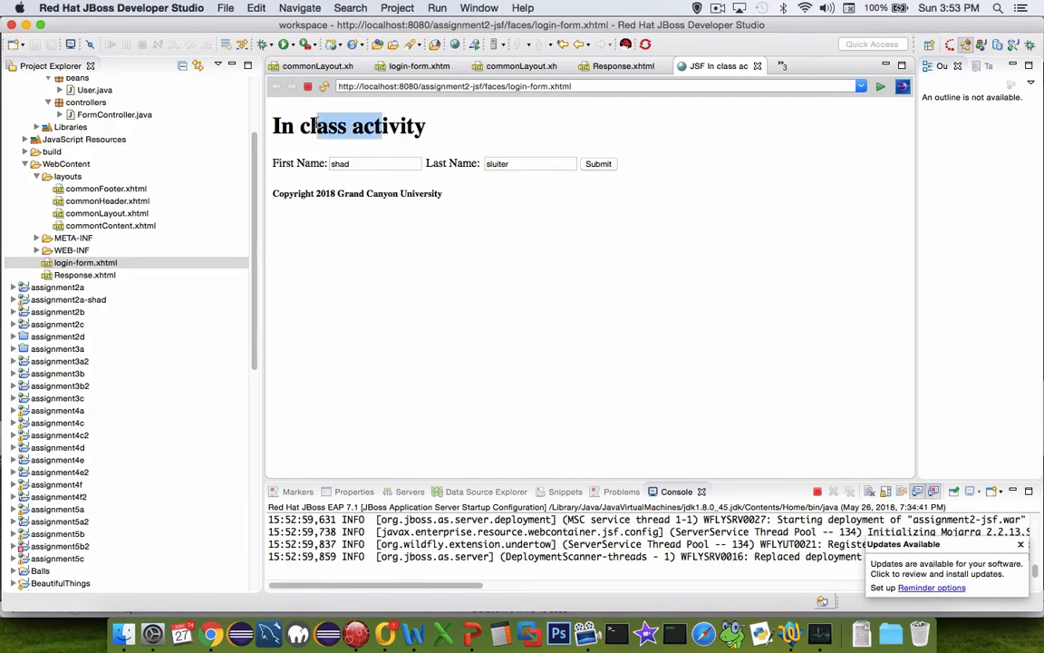
{"action": "left_click_drag", "start_coordinate": [299, 125], "coordinate": [300, 126]}
{"action": "left_click_drag", "start_coordinate": [317, 193], "coordinate": [379, 194]}
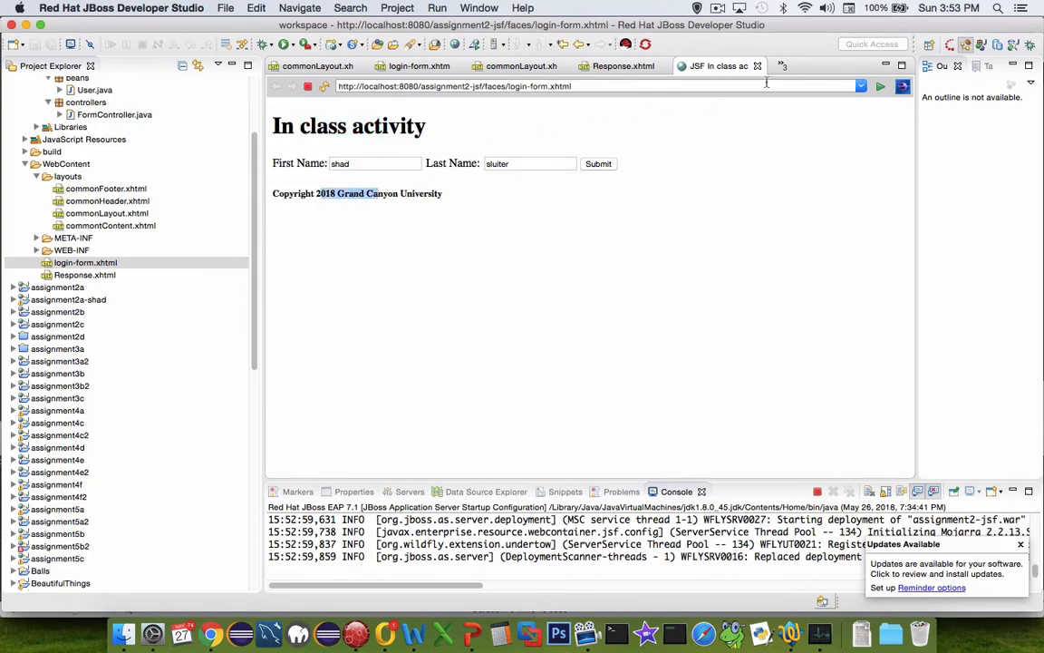
{"action": "left_click", "coordinate": [621, 199]}
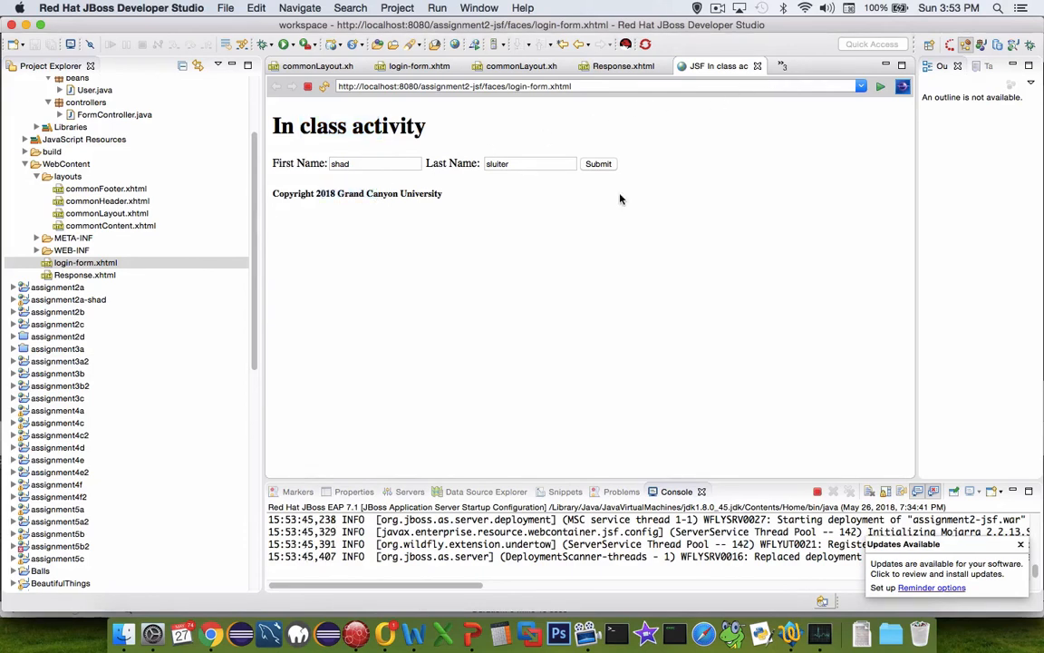